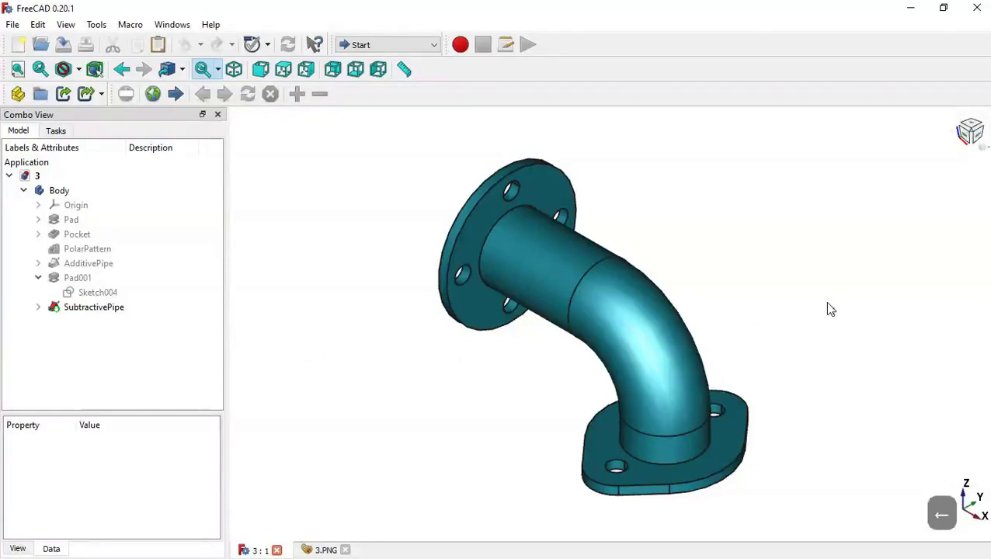
Inspect the finished pipe model and its 3.PNG drawing, then start a new document.
middle_drag(862, 352, 430, 379)
click(325, 550)
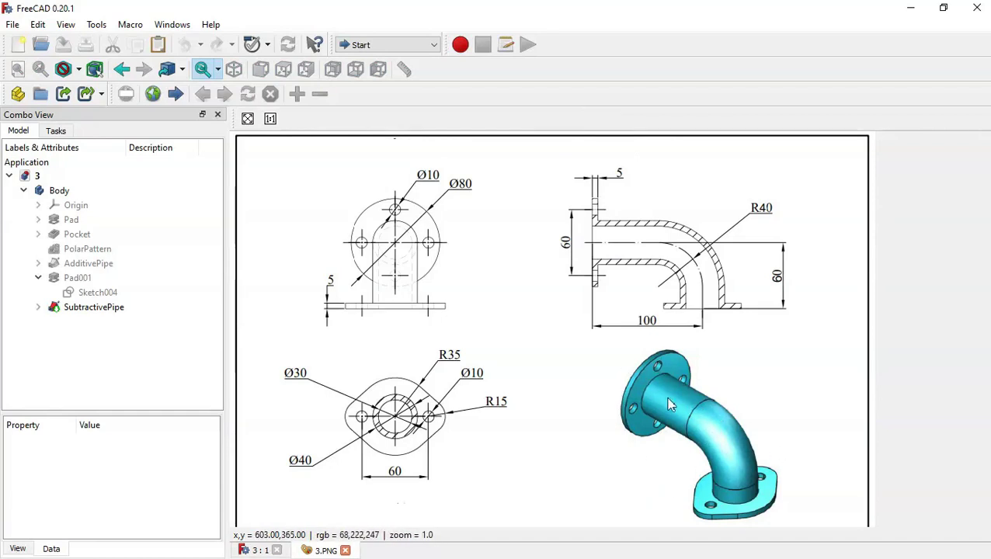
click(19, 45)
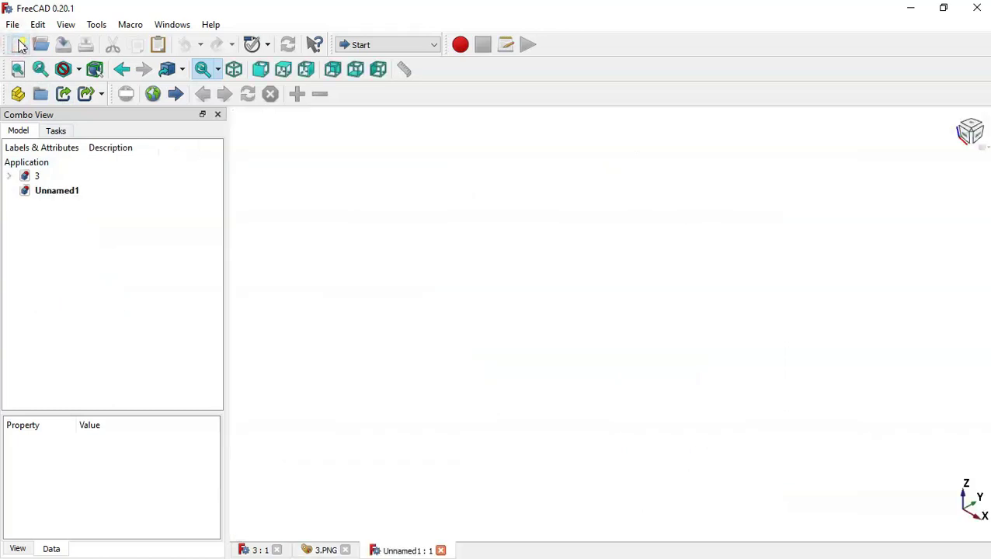
Switch to Part Design, create a body, and start a sketch on YZ_Plane.
click(402, 47)
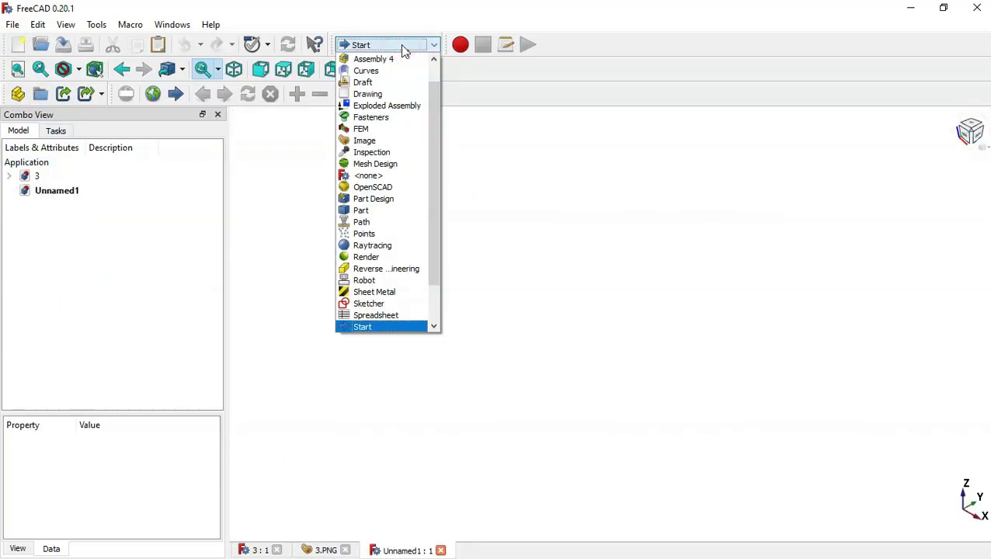
click(388, 198)
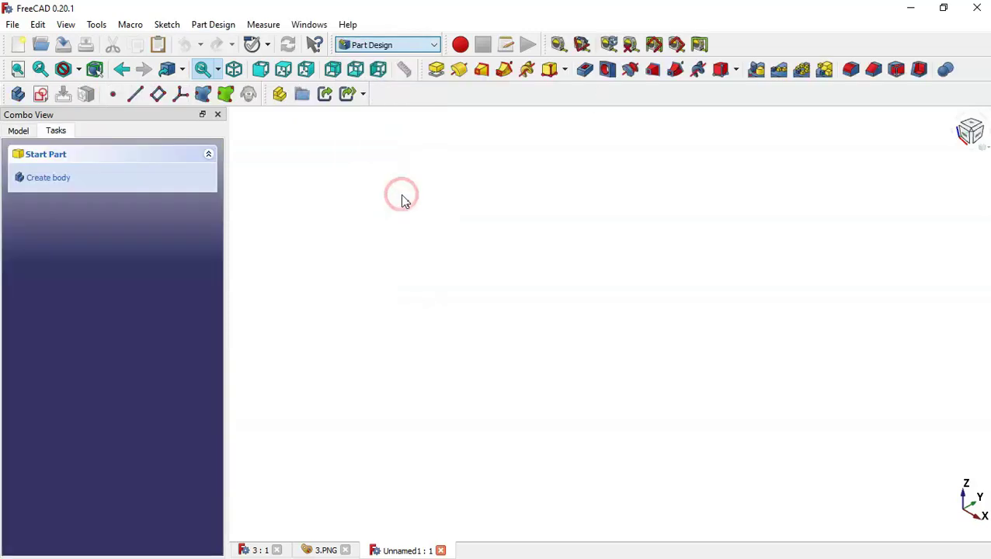
click(61, 179)
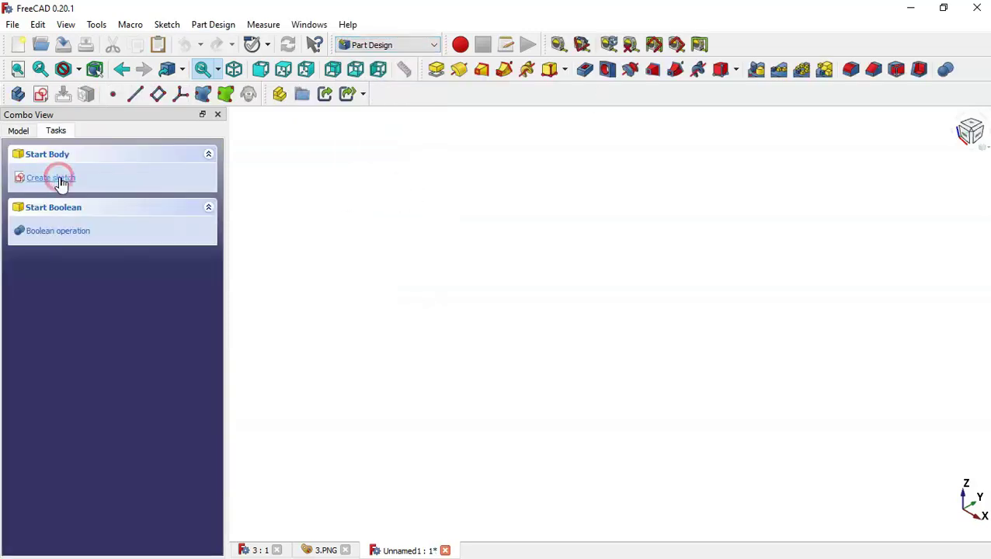
click(61, 178)
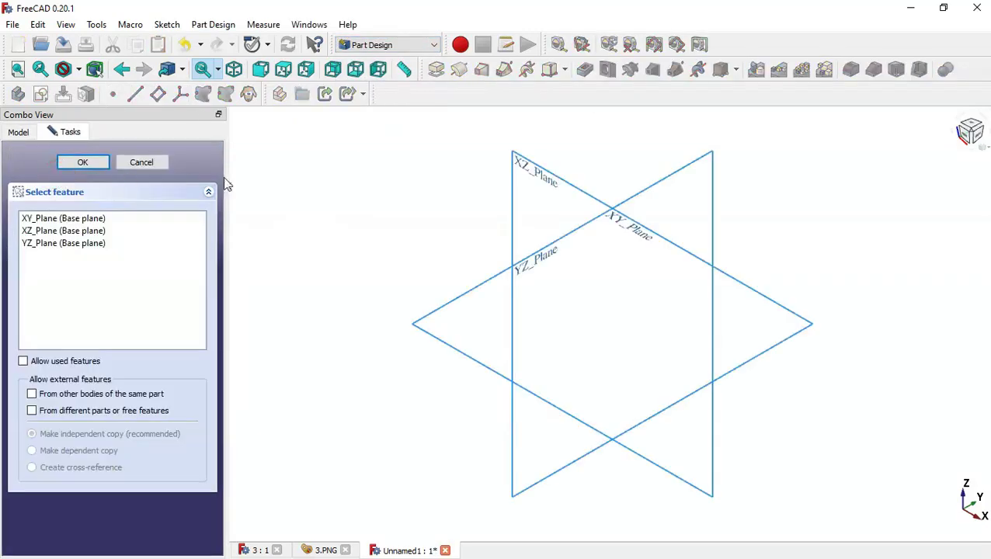
scroll(553, 245, up, 2)
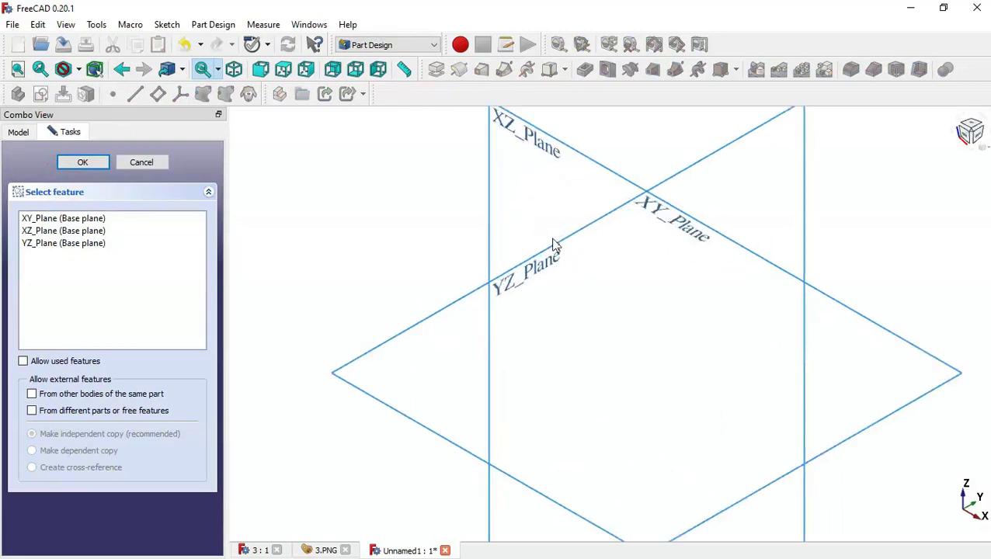
click(544, 270)
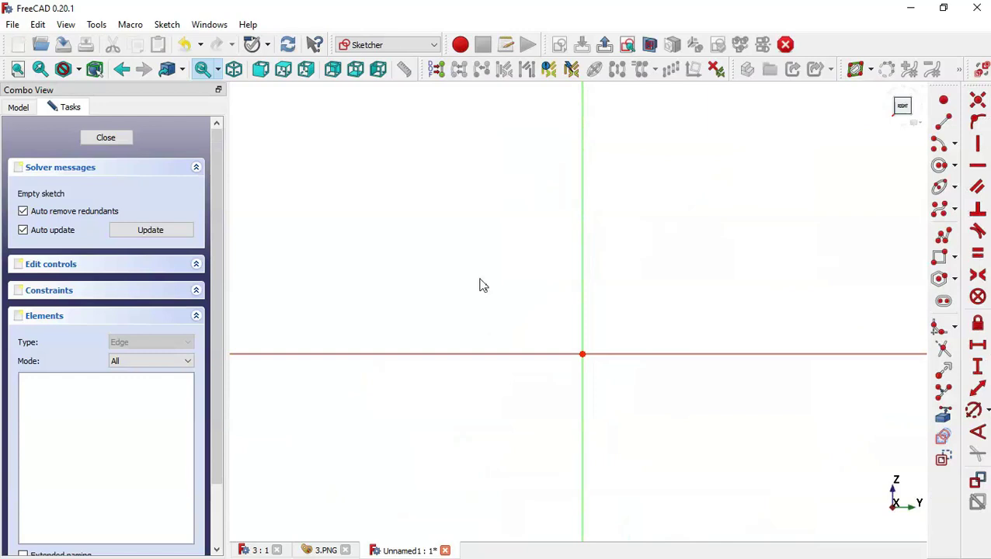
Draw a circle centred on the origin, checking the flange size on the drawing.
click(940, 167)
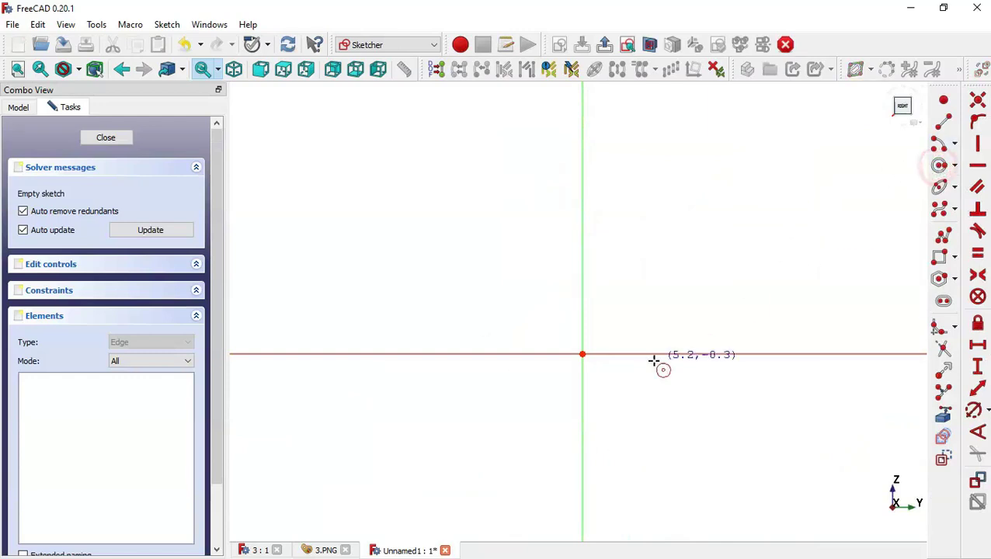
click(583, 354)
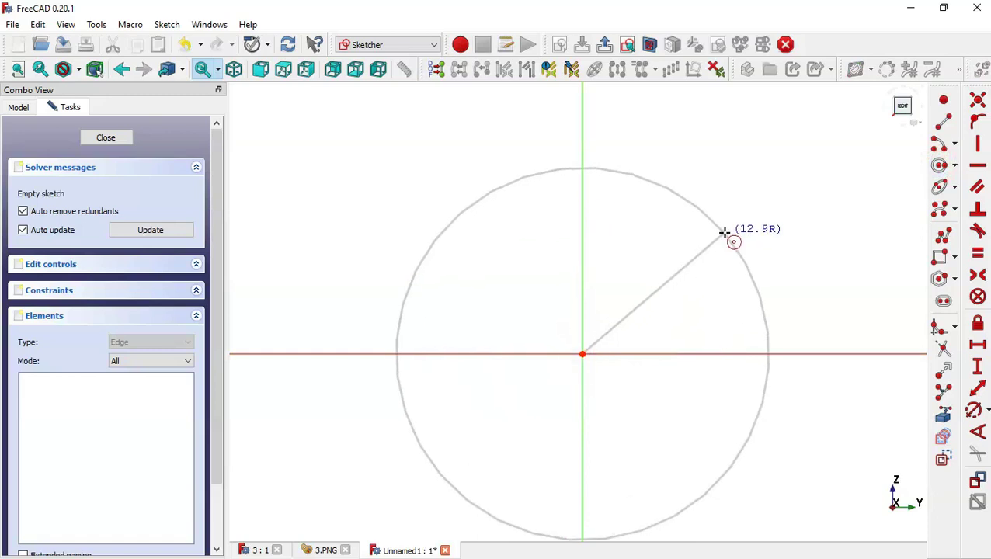
click(723, 231)
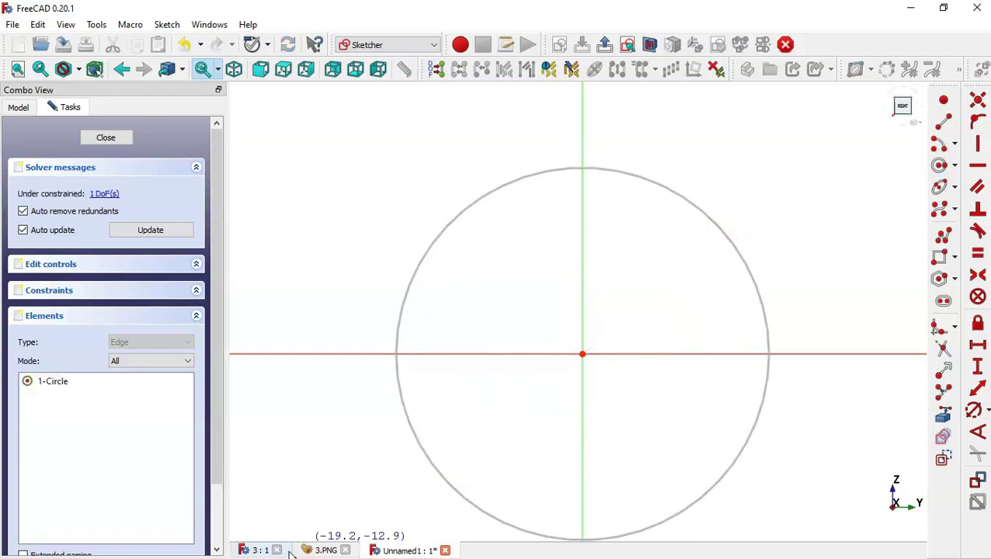
click(326, 550)
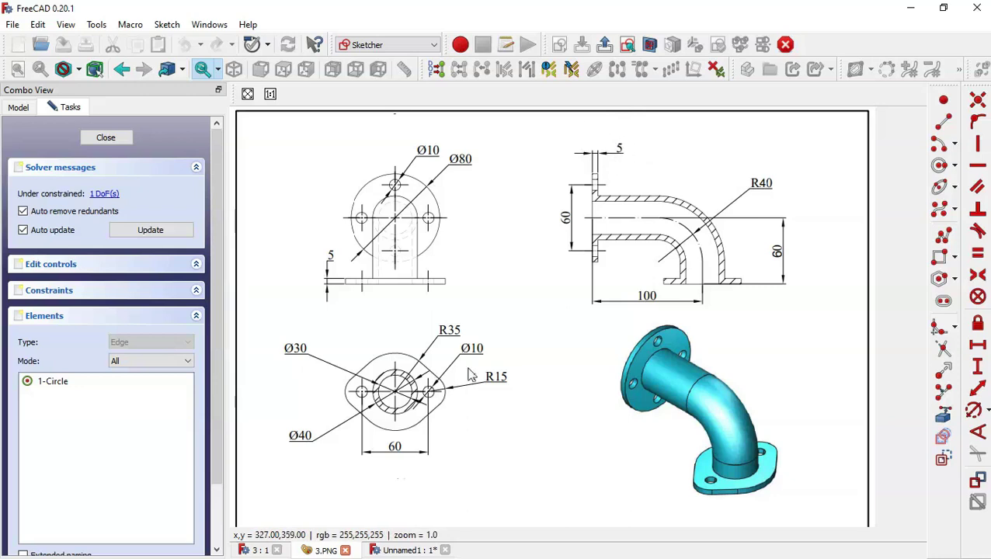
click(411, 551)
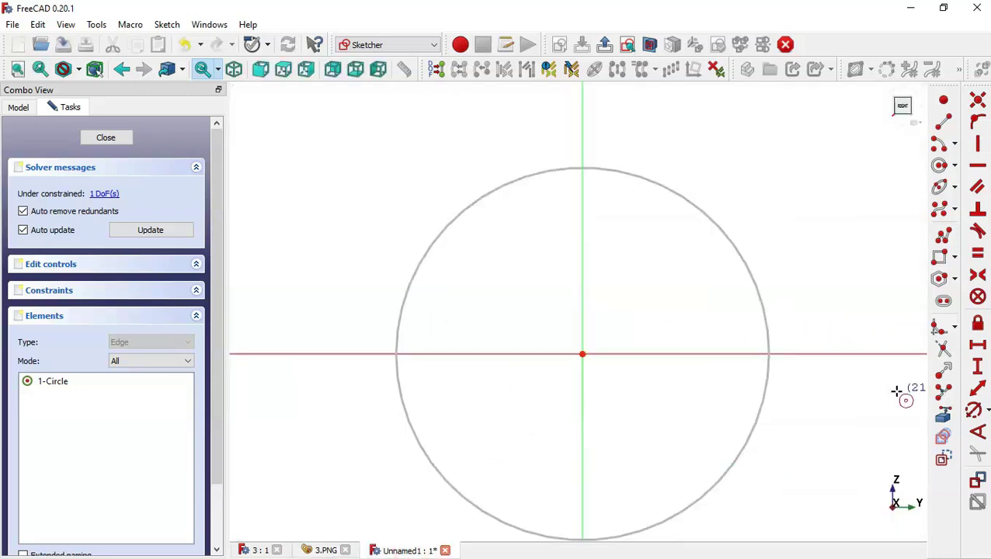
Constrain the circle to an 80 mm diameter and close the sketch.
click(974, 411)
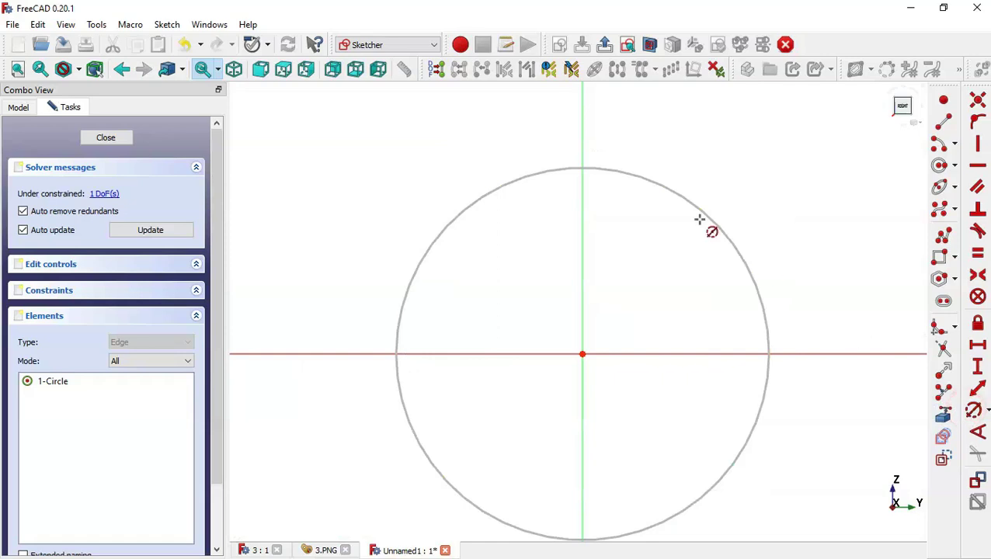
click(665, 184)
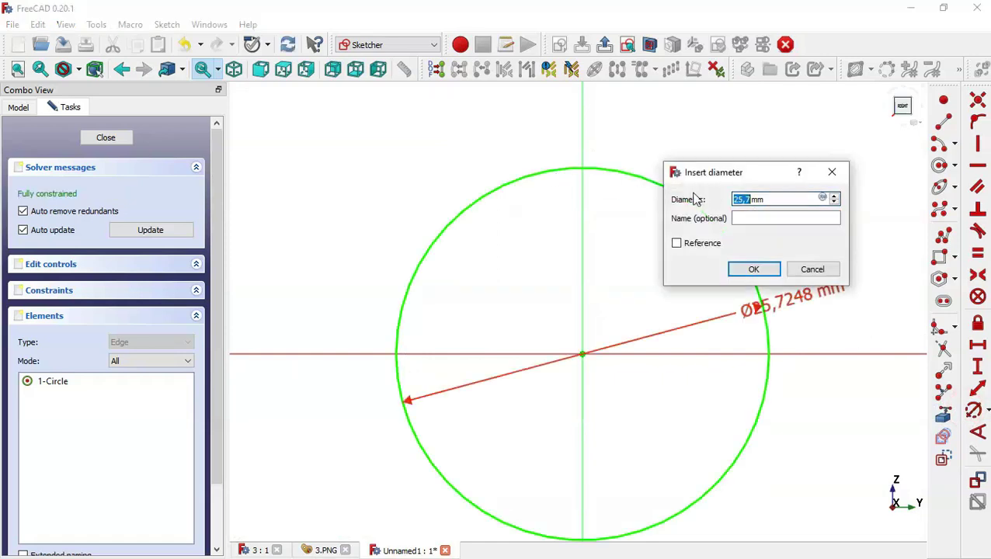
text(80)
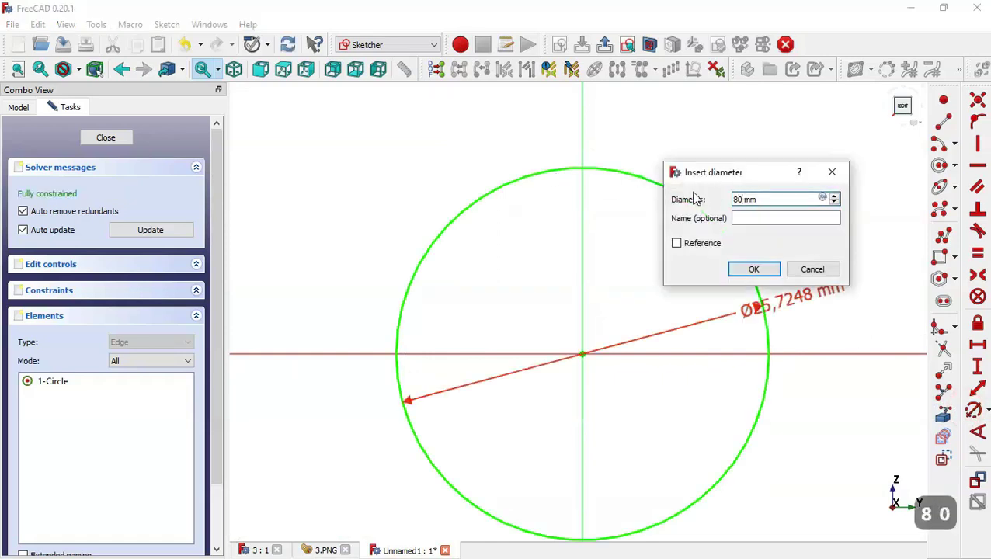
key(Return)
scroll(579, 259, down, 5)
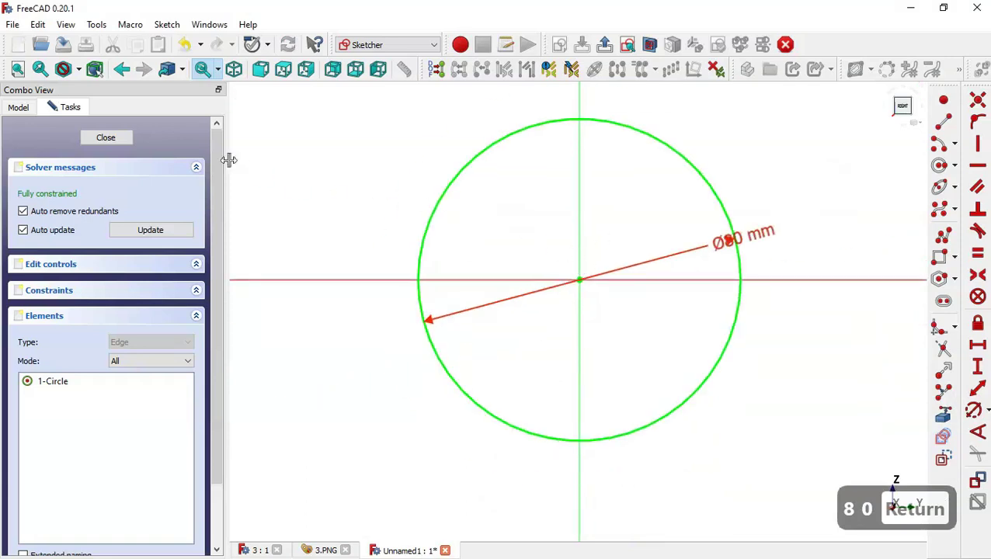
click(105, 137)
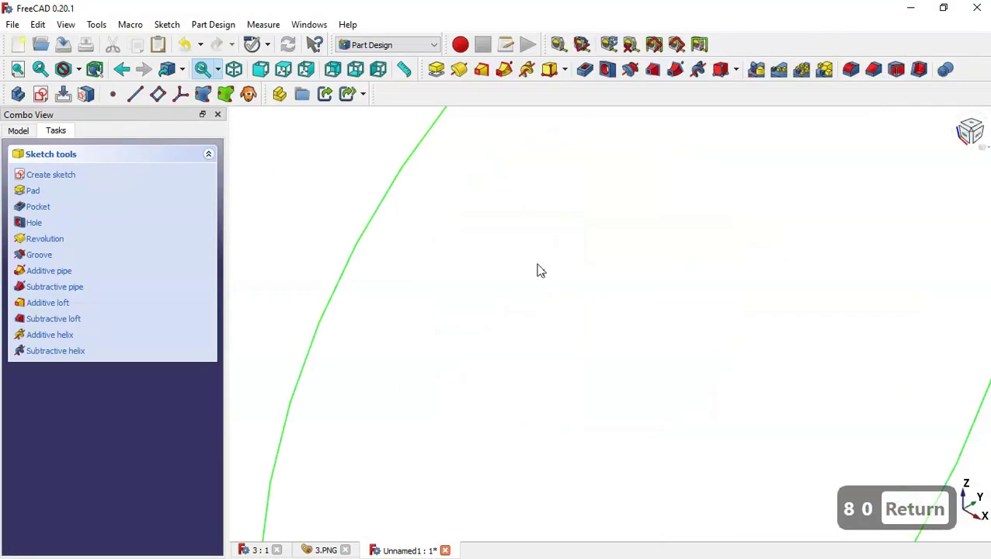
Pad the circle sketch 5 mm into a disc and start a new sketch on its front face.
key(Home)
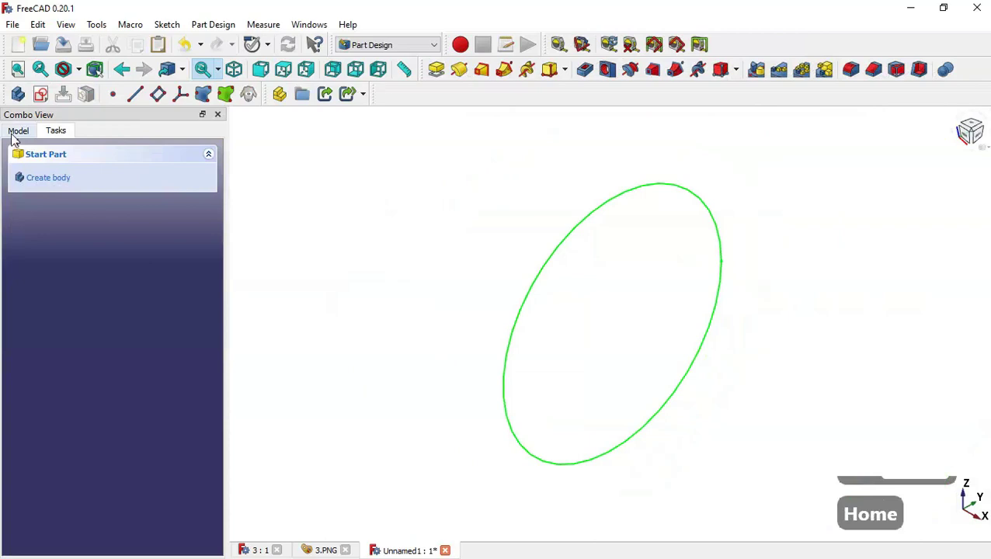
click(19, 132)
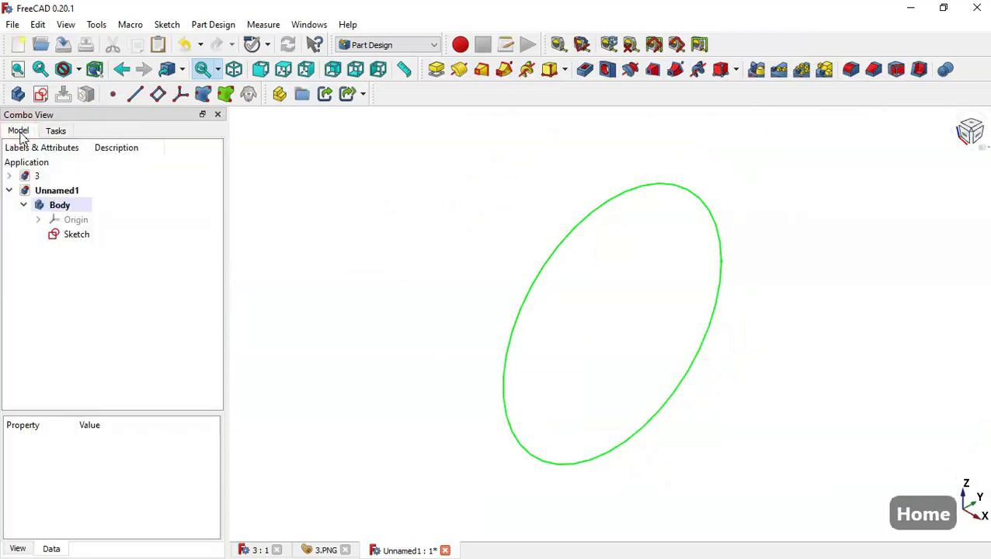
click(98, 238)
click(102, 245)
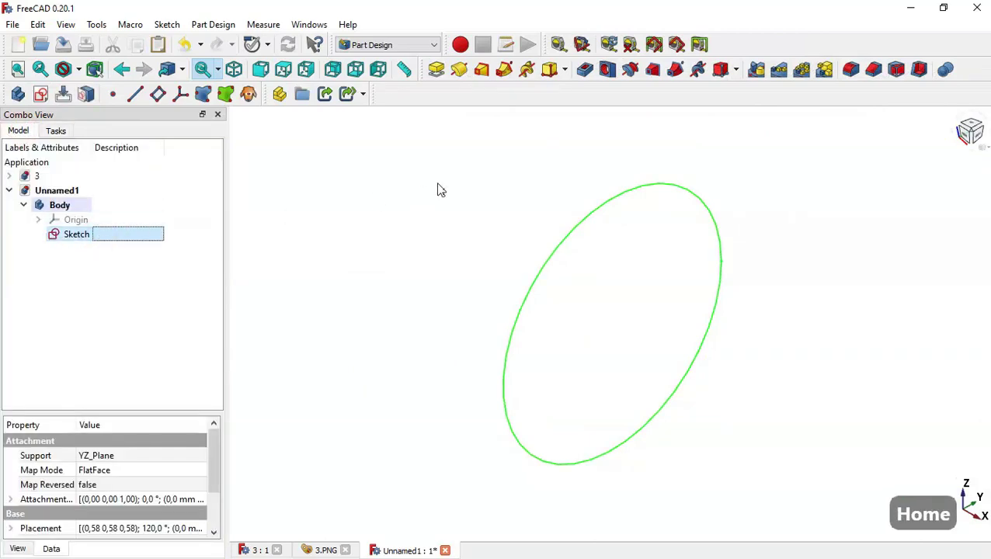
click(437, 70)
drag(145, 243, 78, 241)
text(5)
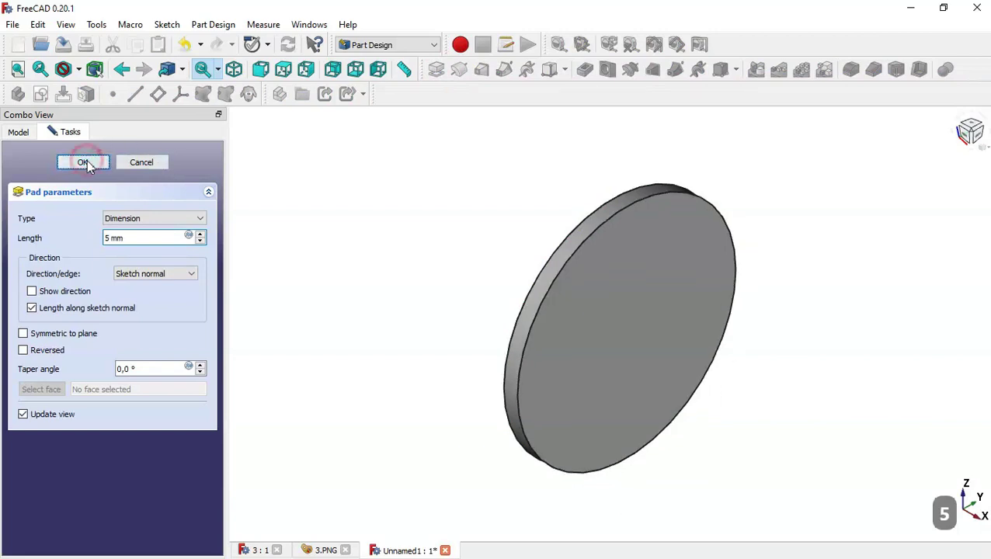
click(83, 162)
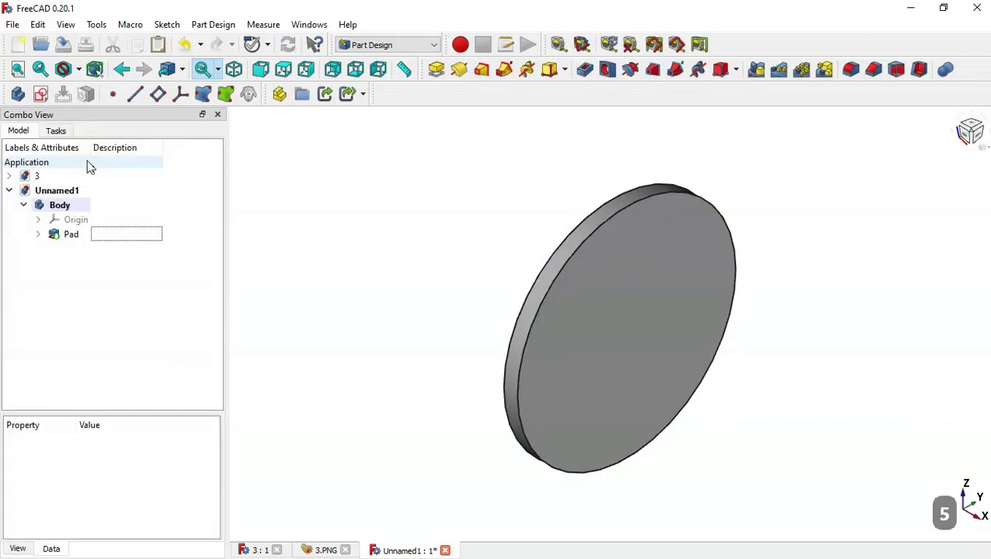
click(617, 324)
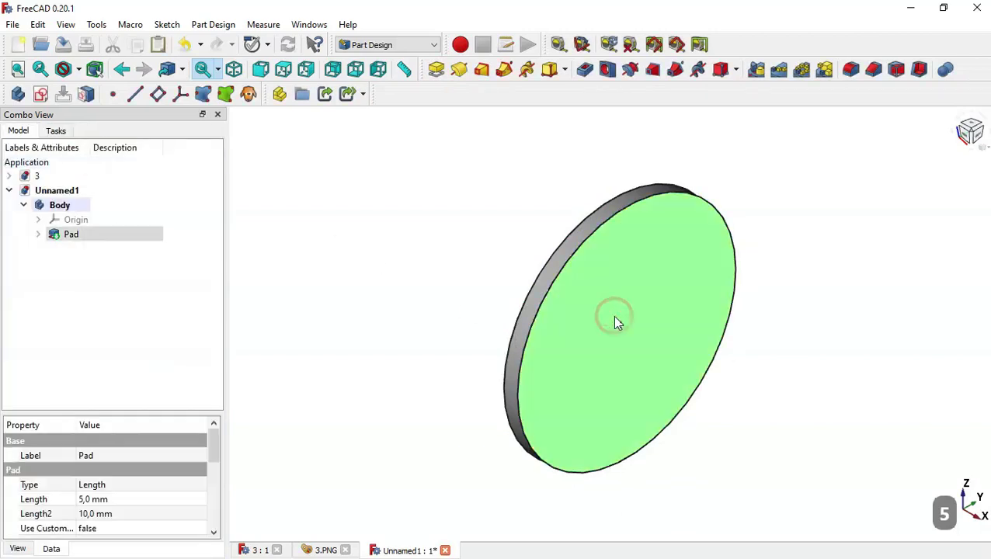
click(40, 94)
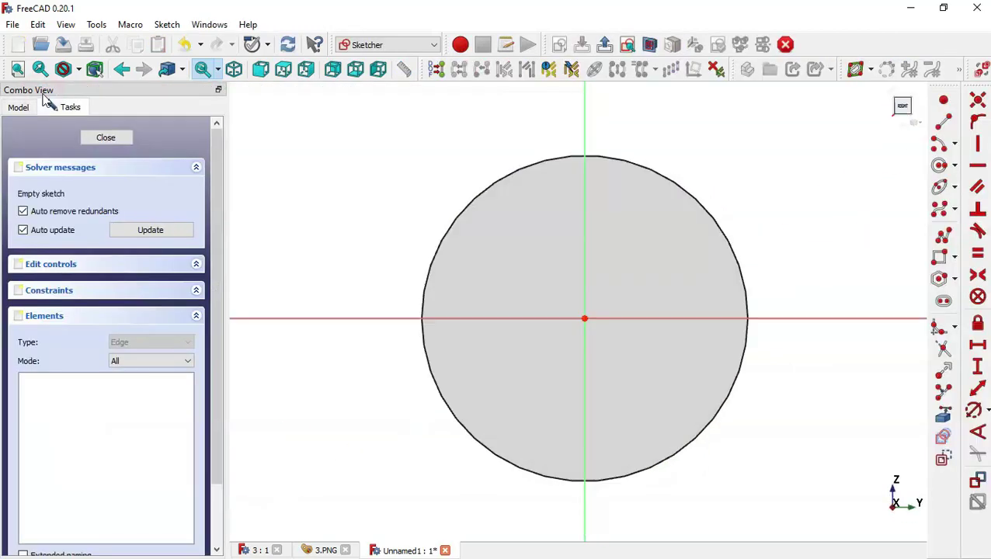
Draw a small hole circle above the origin, checking the hole sizes on the drawing.
click(940, 166)
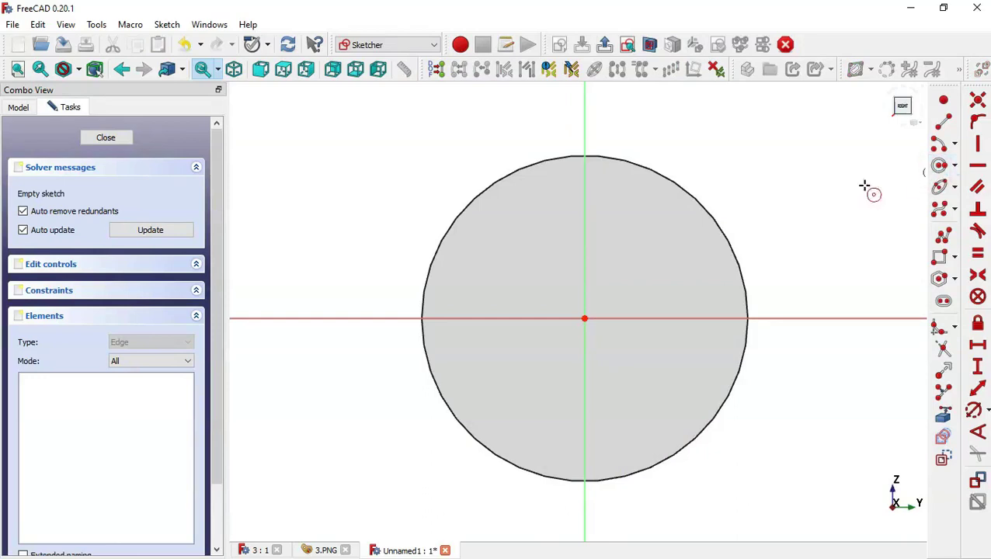
click(585, 203)
click(606, 220)
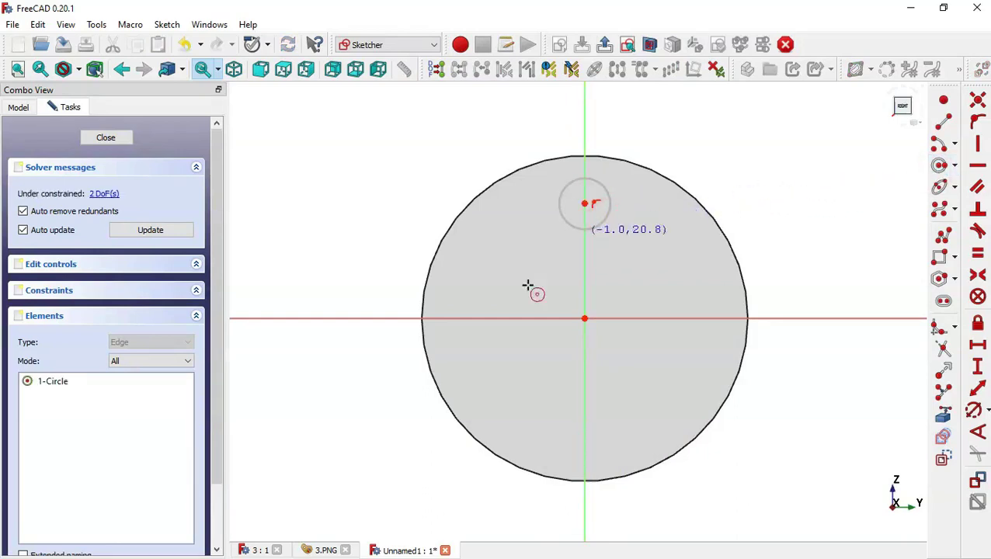
click(321, 550)
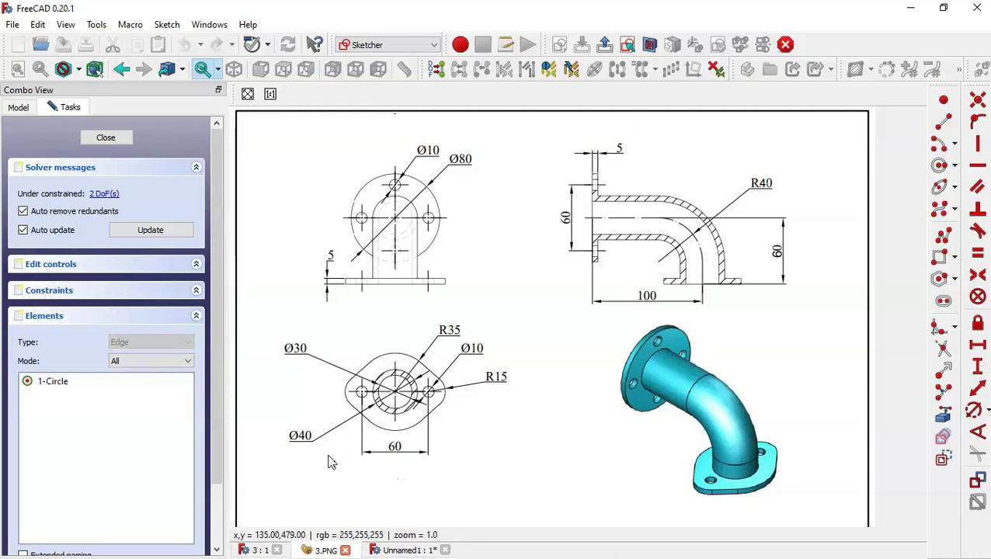
click(384, 551)
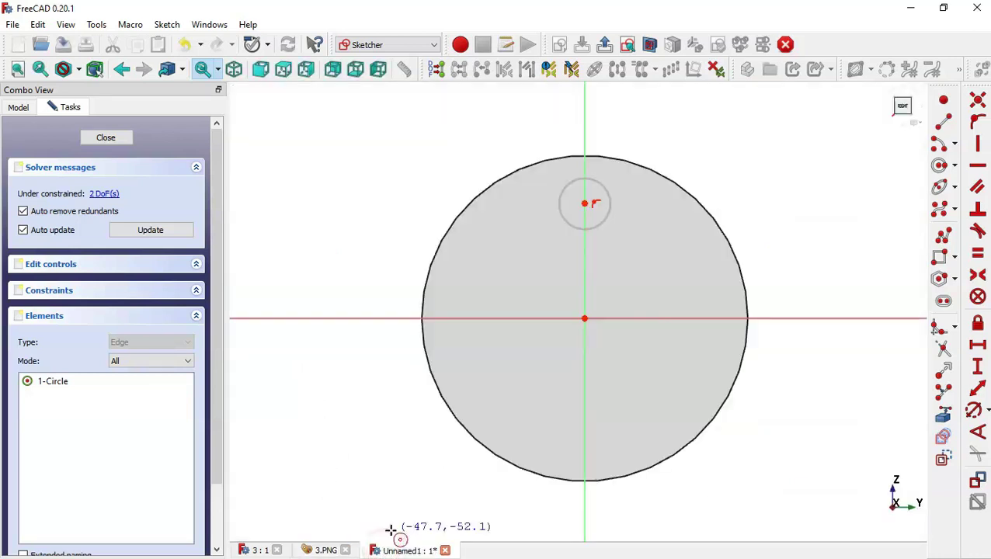
Constrain the small hole circle to a 10 mm diameter.
click(973, 412)
click(605, 187)
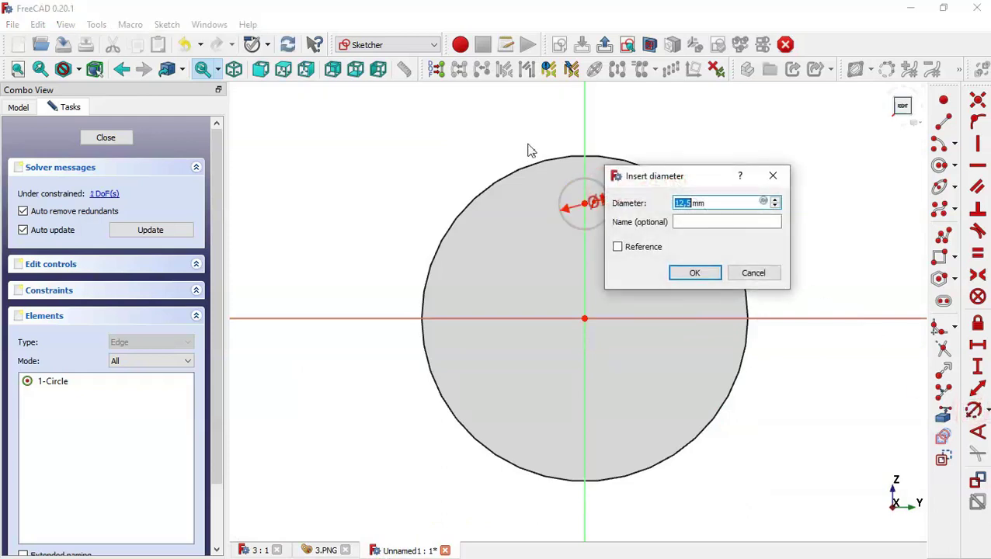
text(10)
key(Return)
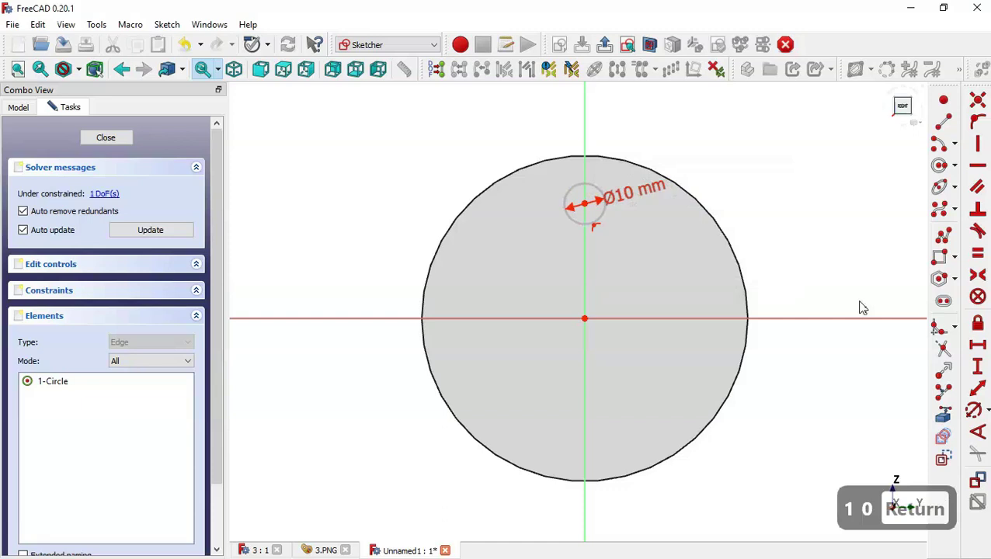
Set the hole centre 30 mm vertically above the origin and close the sketch.
click(978, 366)
click(584, 319)
click(584, 204)
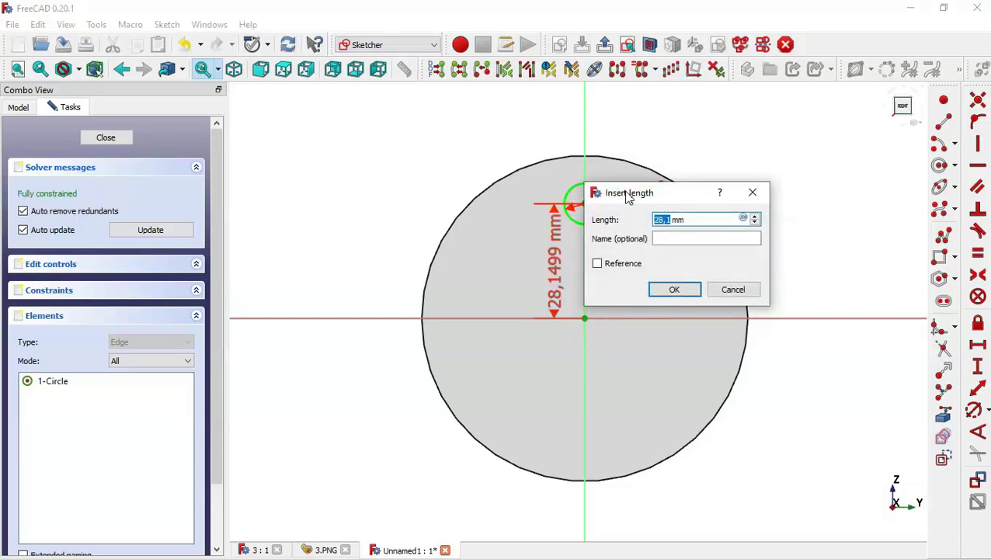
text(30)
key(Return)
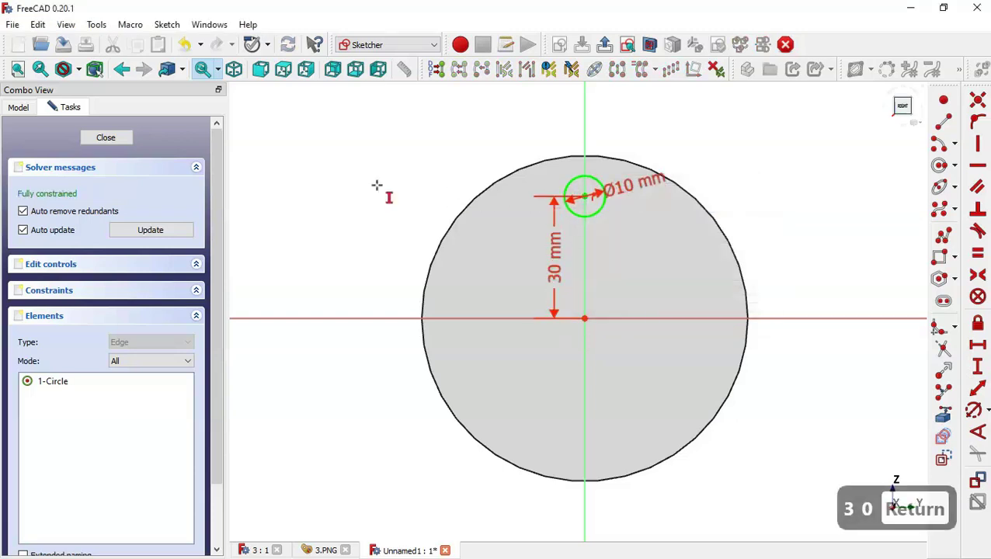
click(115, 138)
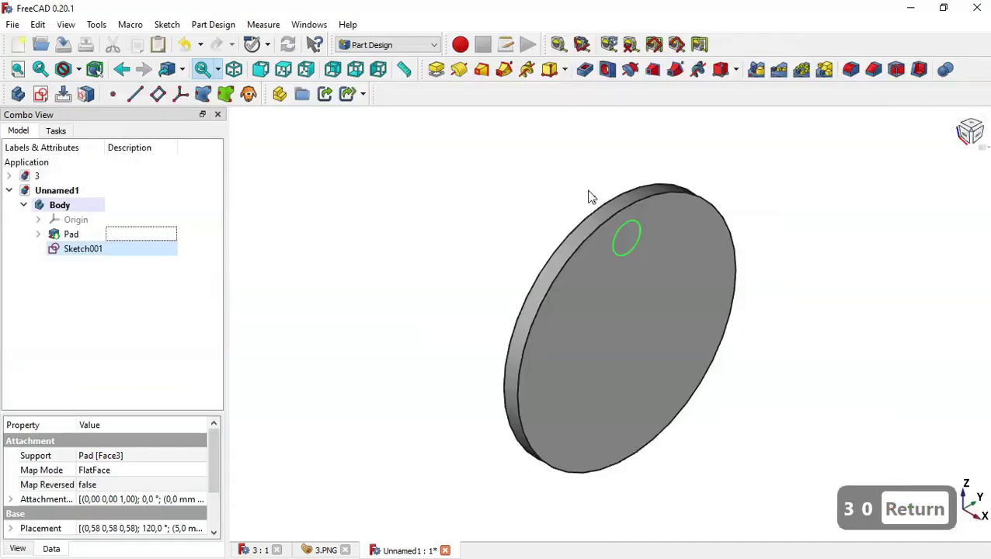
Pocket Sketch001 5 mm to cut the 10 mm hole, then select the Pocket feature.
click(584, 70)
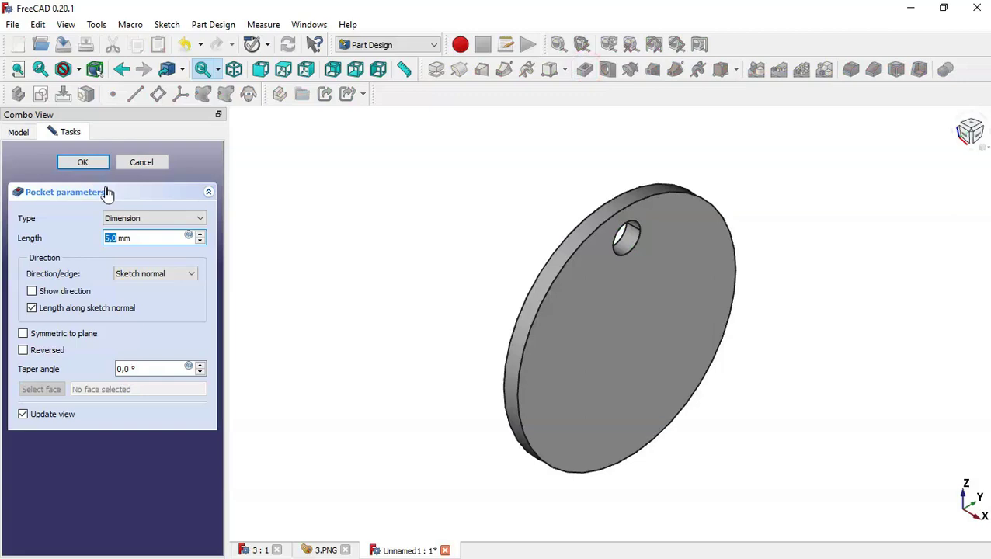
click(83, 163)
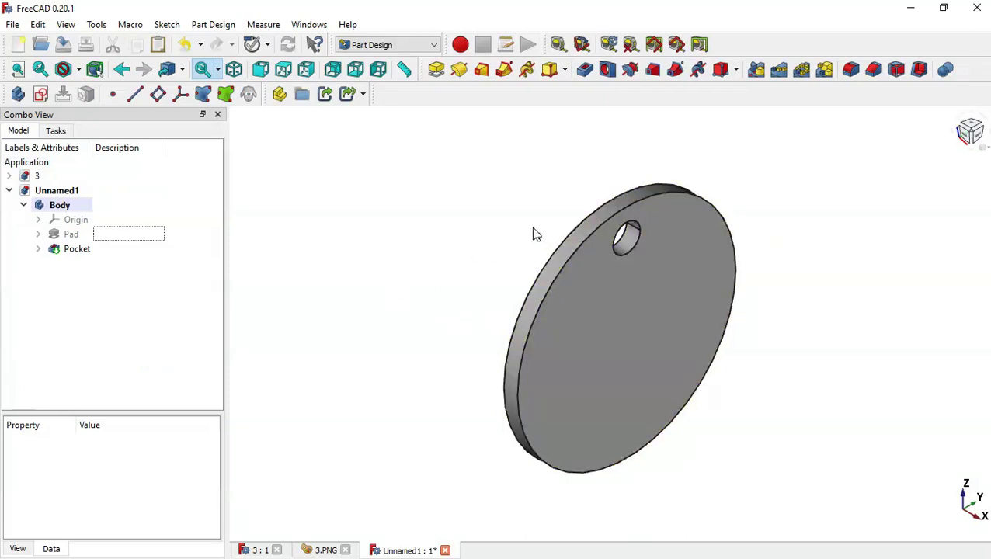
click(111, 251)
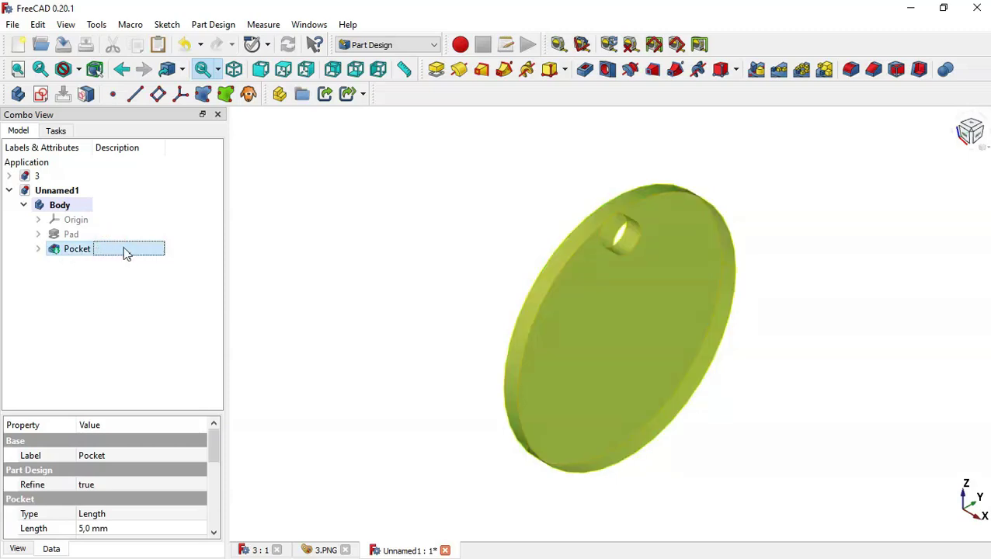
Polar-pattern the pocket hole with 4 occurrences, then view the 3.PNG drawing.
click(806, 74)
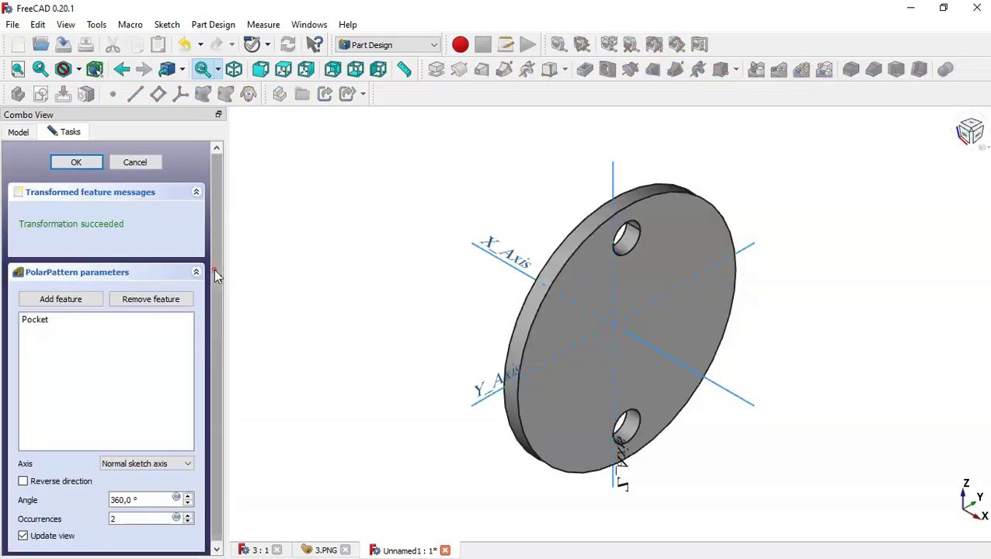
scroll(215, 350, down, 1)
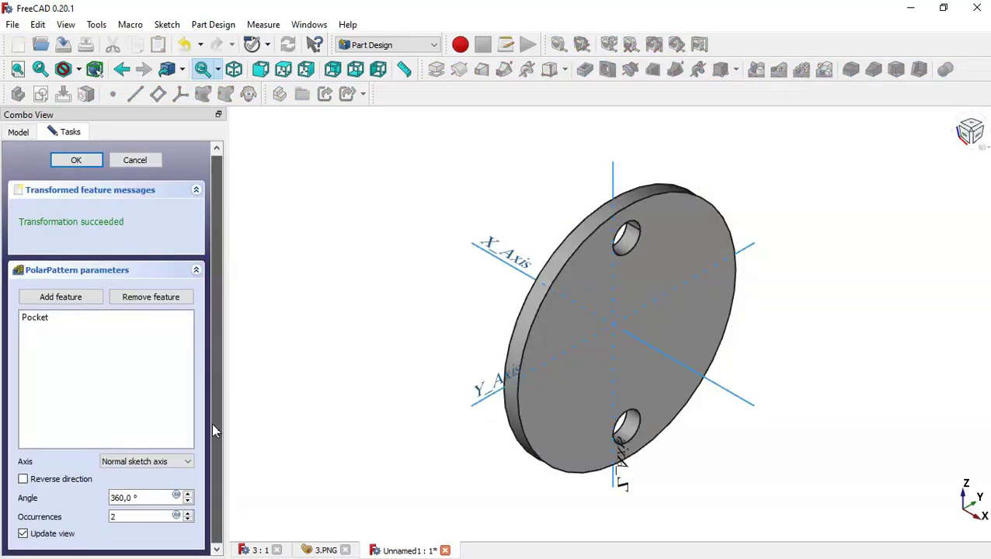
double_click(130, 516)
text(4)
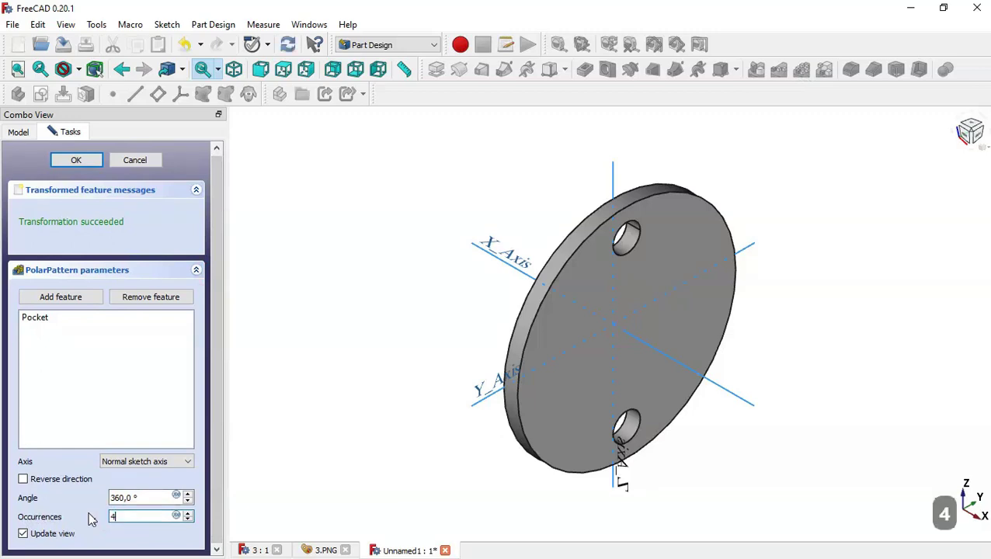
click(74, 161)
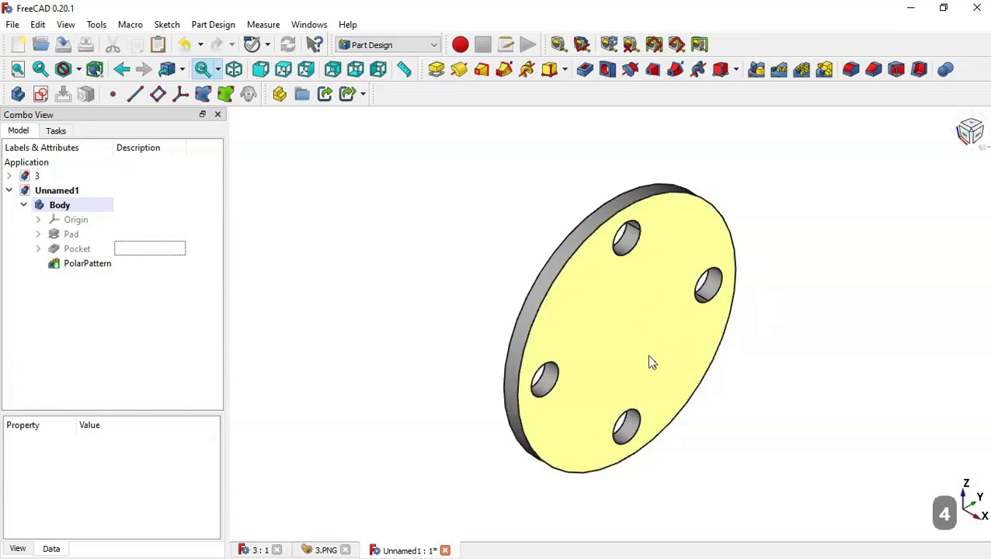
click(309, 551)
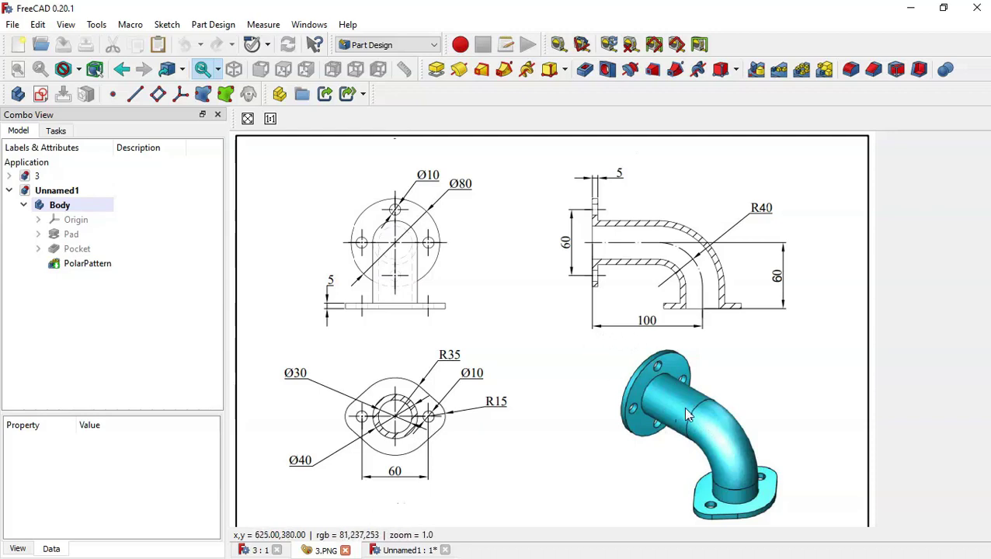
Return to Unnamed1 and start a new sketch on XZ_Plane.
click(405, 551)
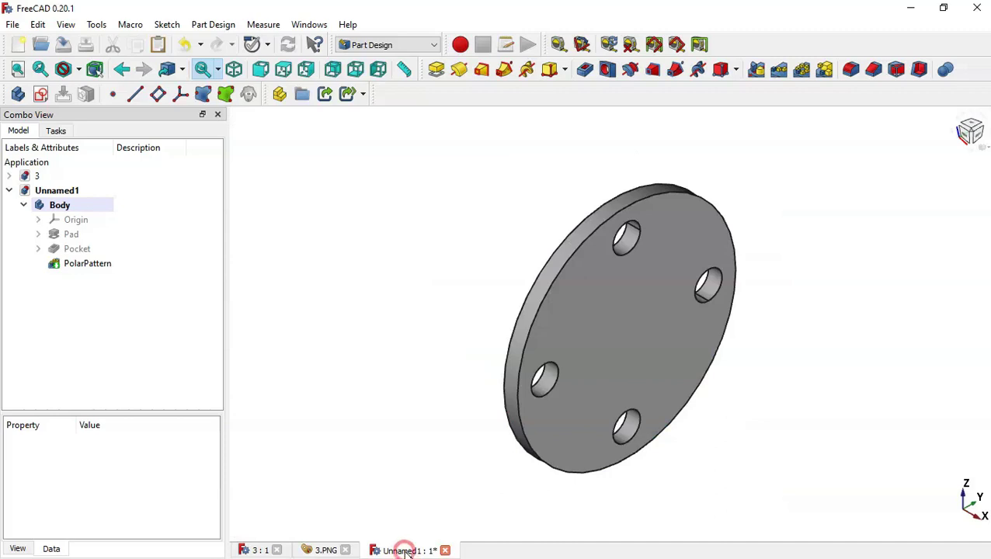
click(41, 94)
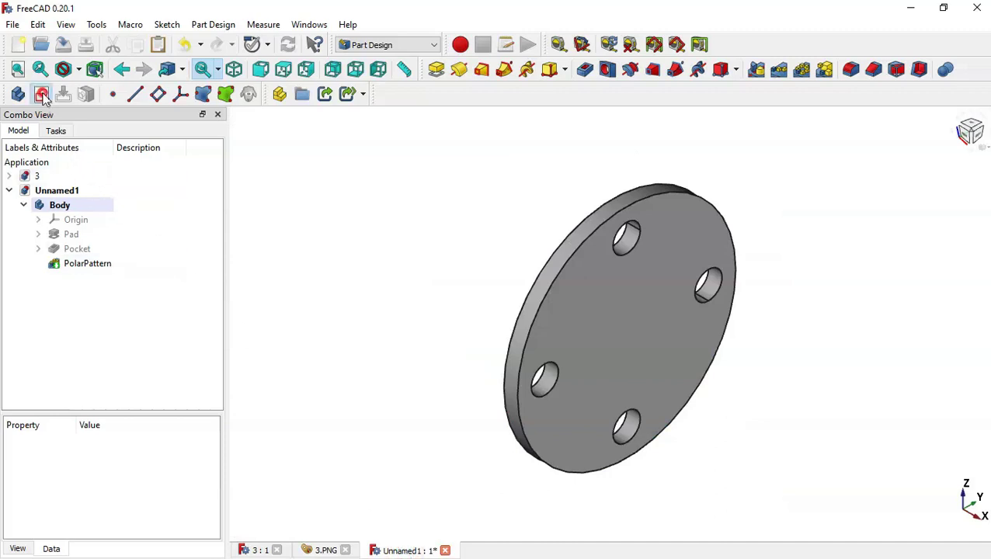
scroll(375, 365, down, 2)
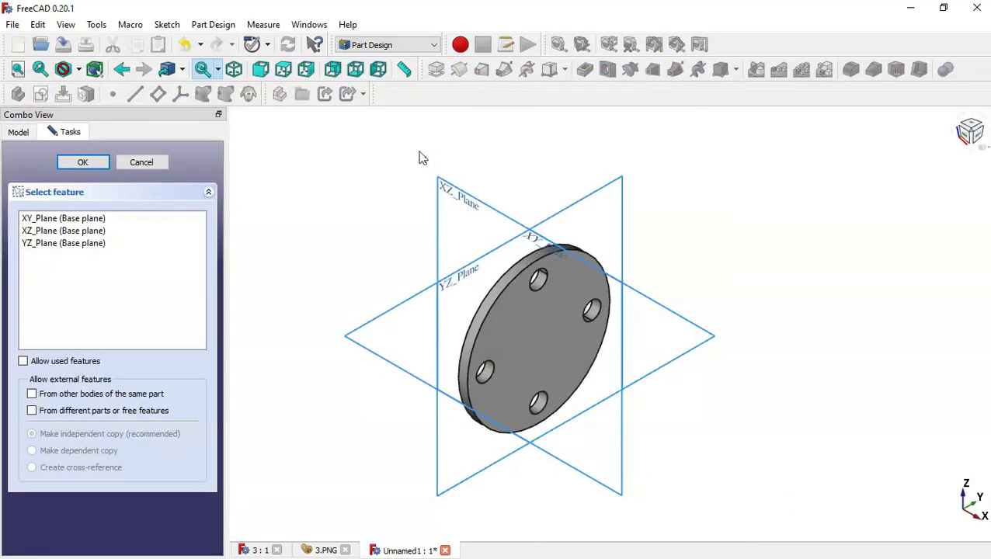
scroll(423, 159, up, 2)
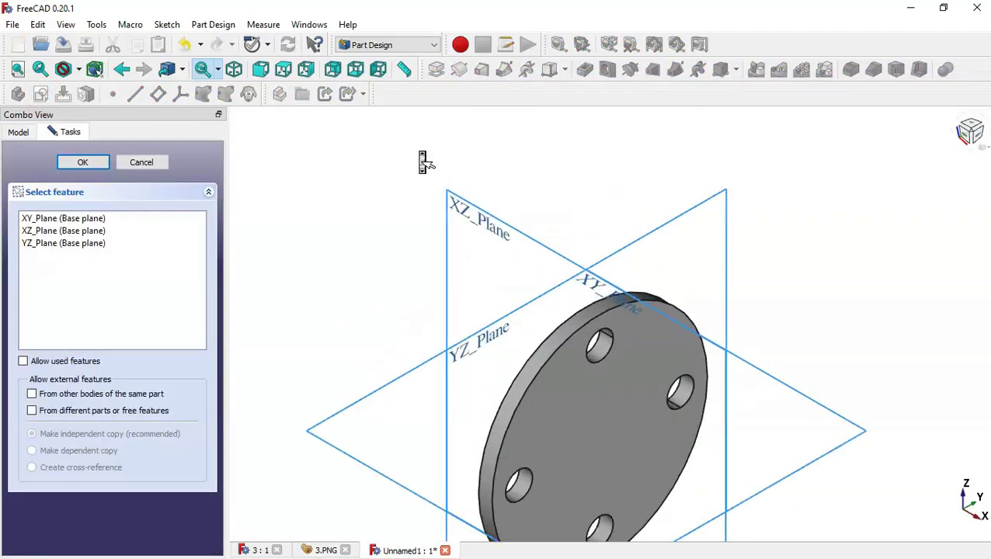
click(491, 234)
scroll(411, 294, down, 1)
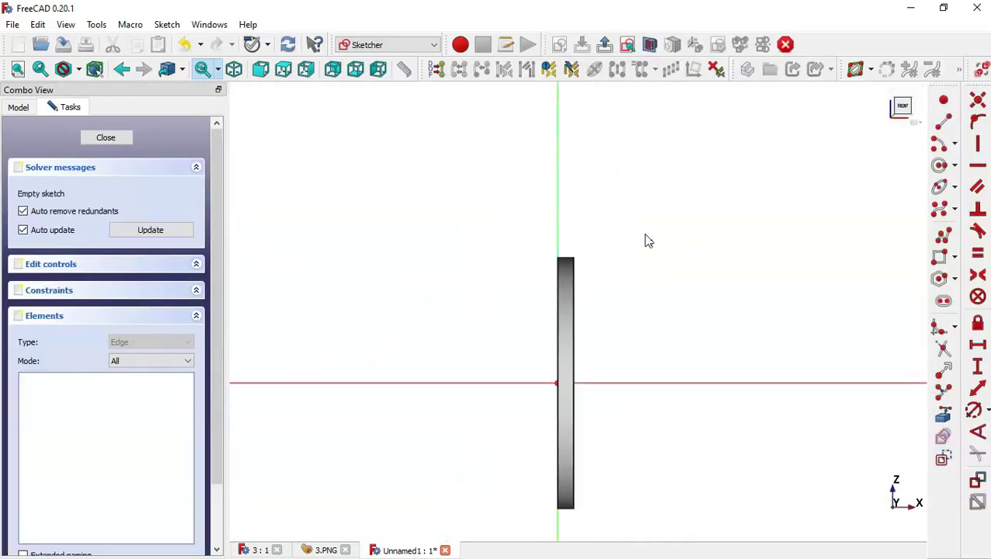
Enable the section view and start the path with a horizontal line from the origin.
click(651, 45)
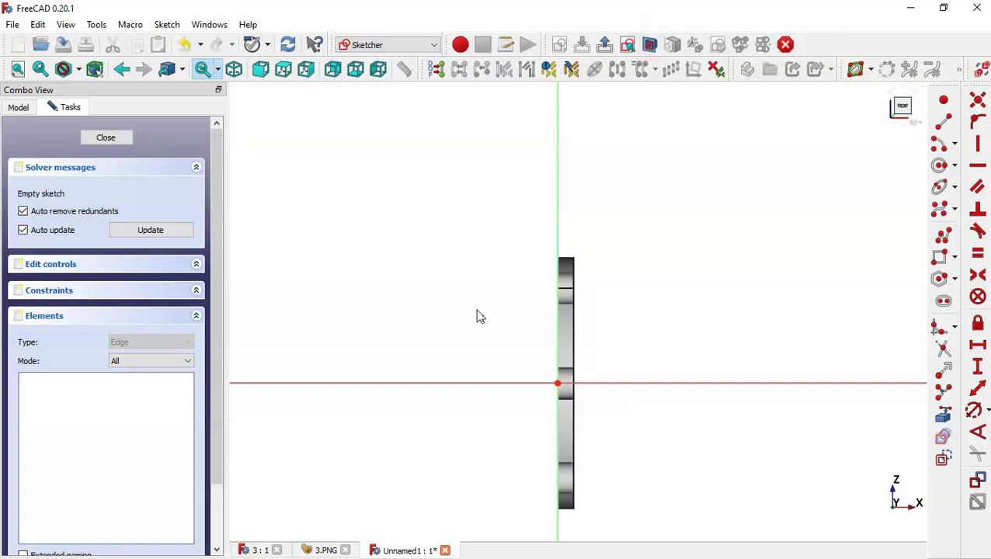
scroll(366, 269, down, 2)
scroll(571, 354, up, 4)
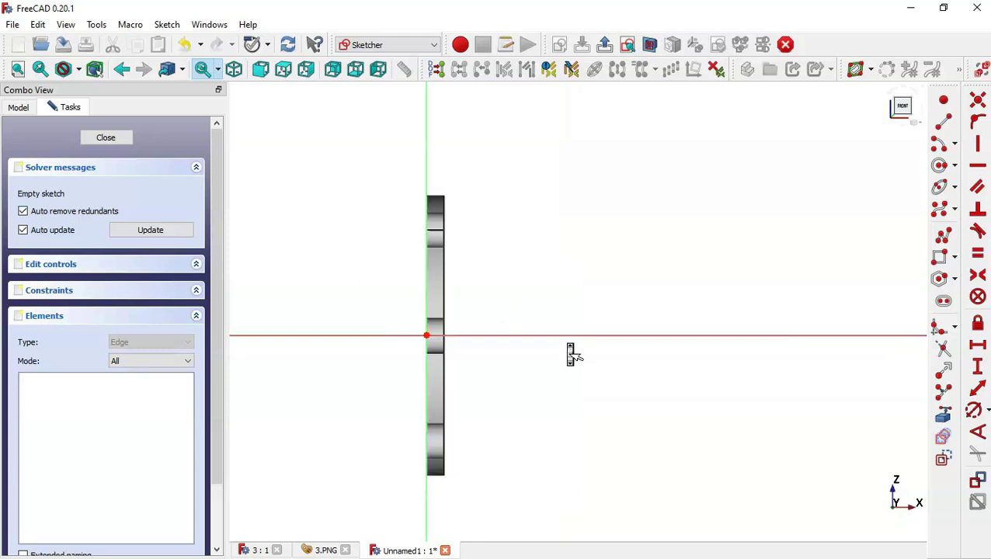
click(946, 234)
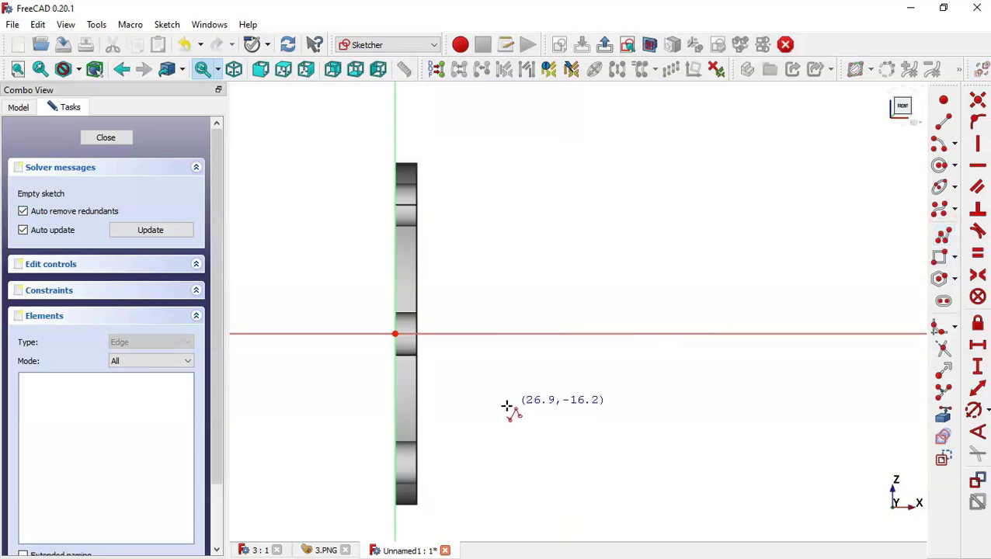
click(395, 335)
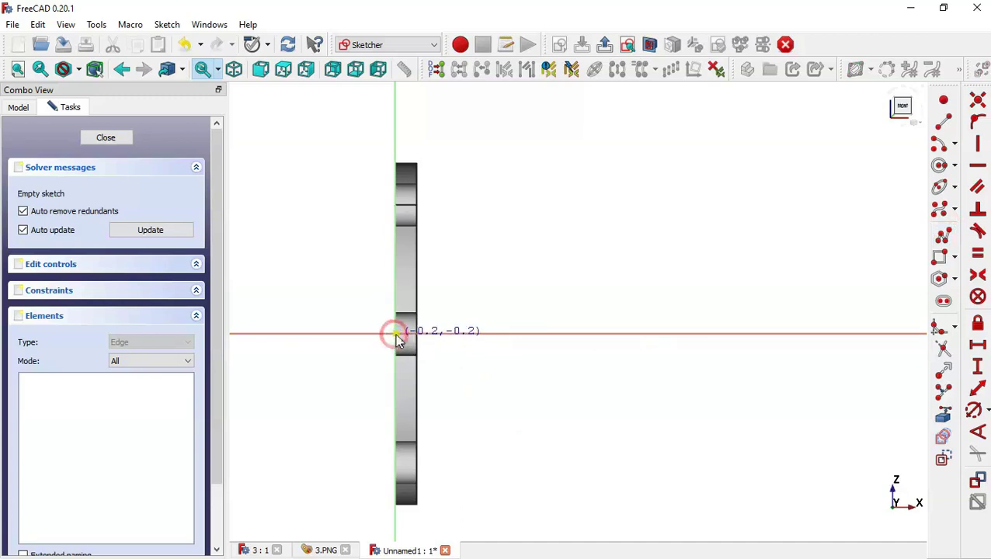
click(598, 333)
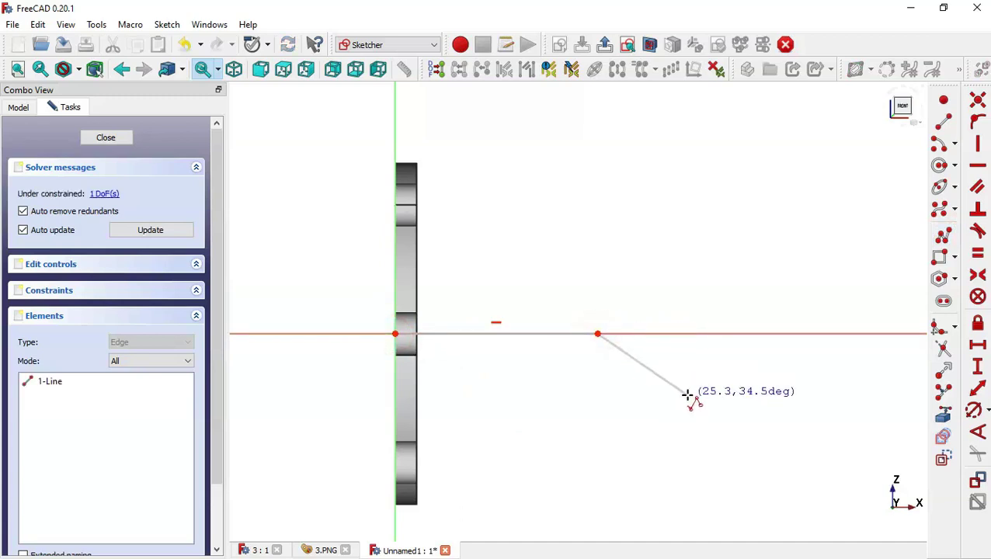
Continue the path with a downward arc bend and vertical line, then select both.
key(m)
key(m)
key(m)
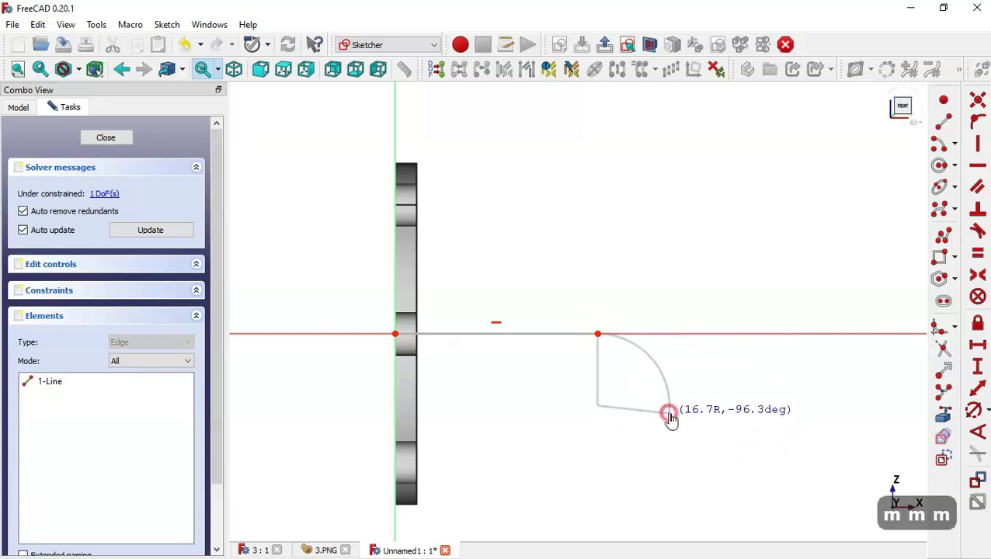
click(669, 413)
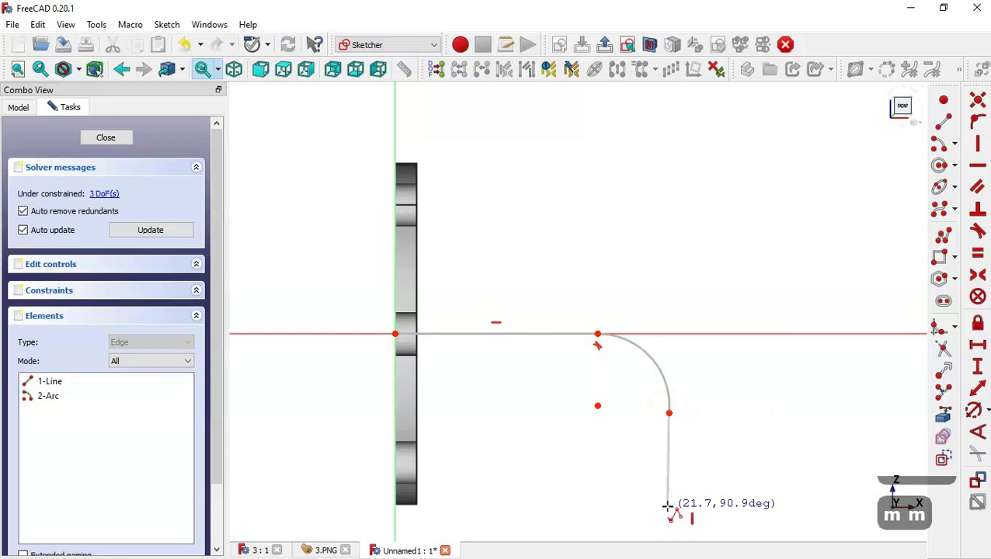
click(669, 462)
key(Escape)
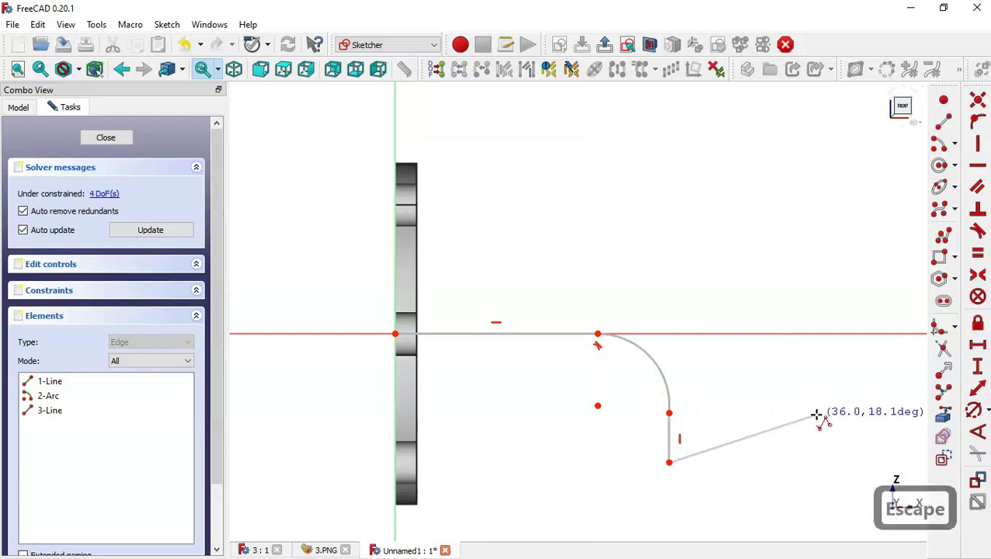
key(Escape)
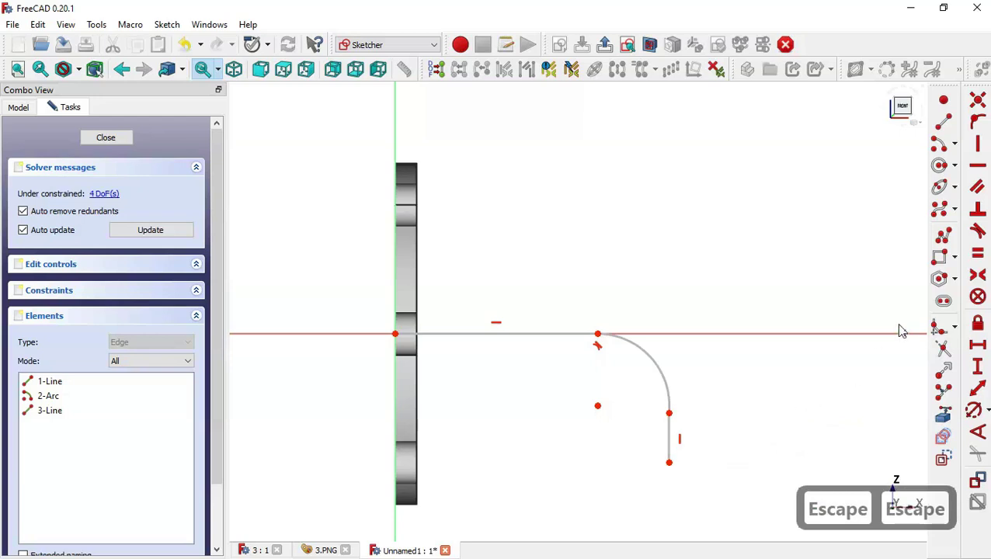
click(667, 394)
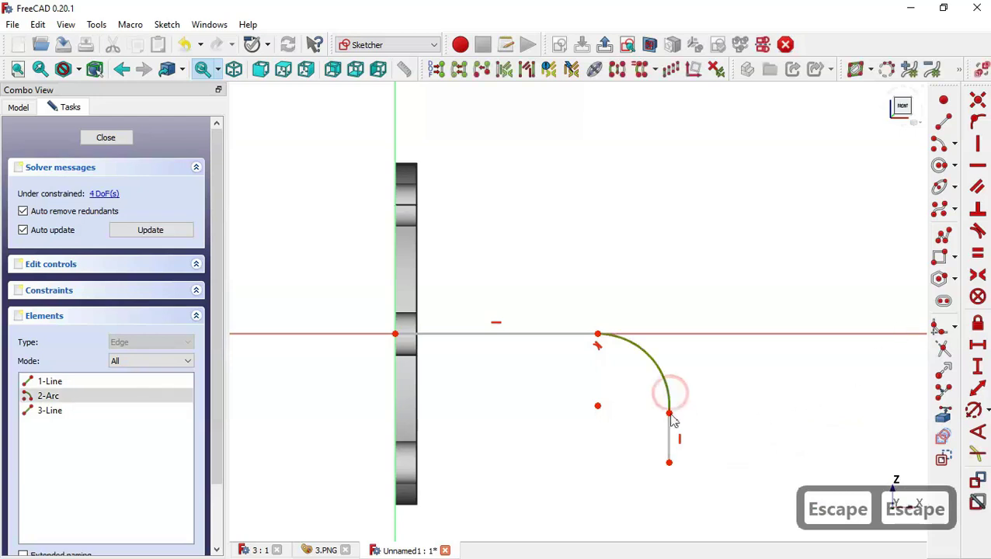
click(669, 428)
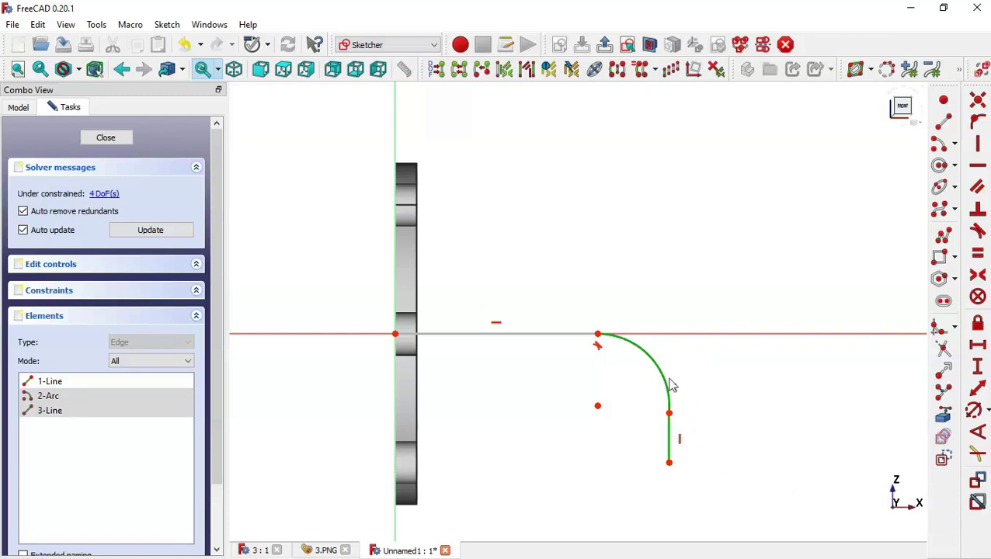
Make the arc tangent and set a 60 mm vertical distance from the origin.
click(977, 231)
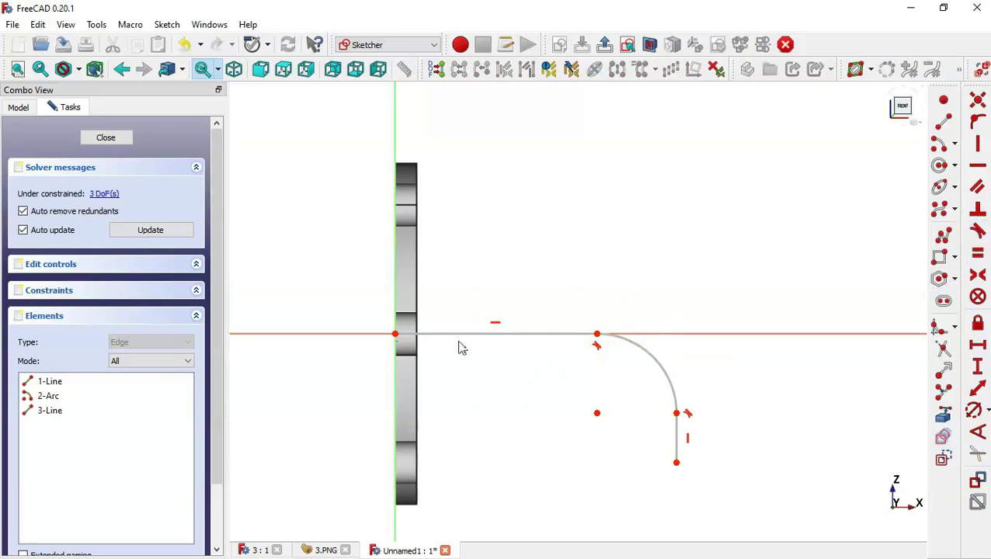
scroll(683, 257, down, 2)
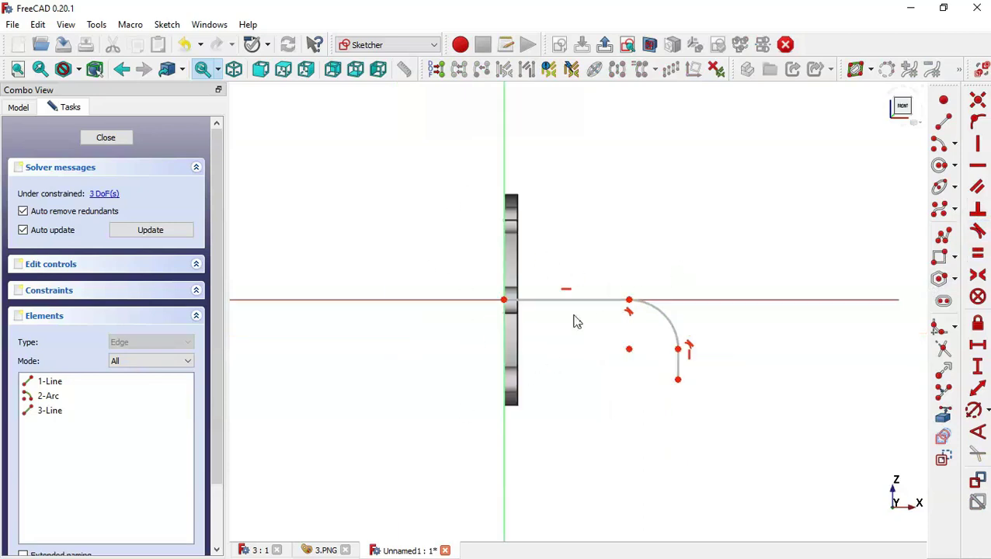
scroll(577, 323, up, 1)
click(978, 367)
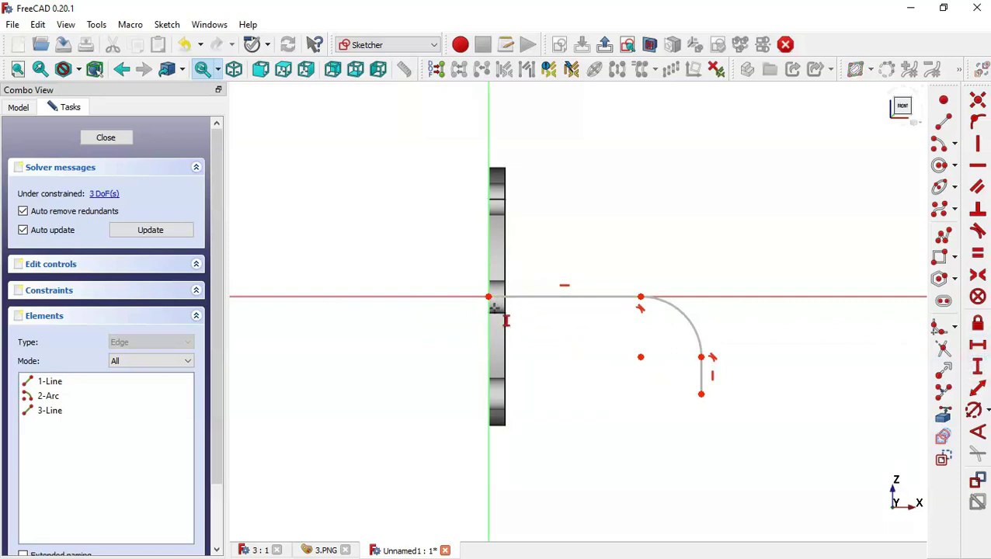
click(489, 296)
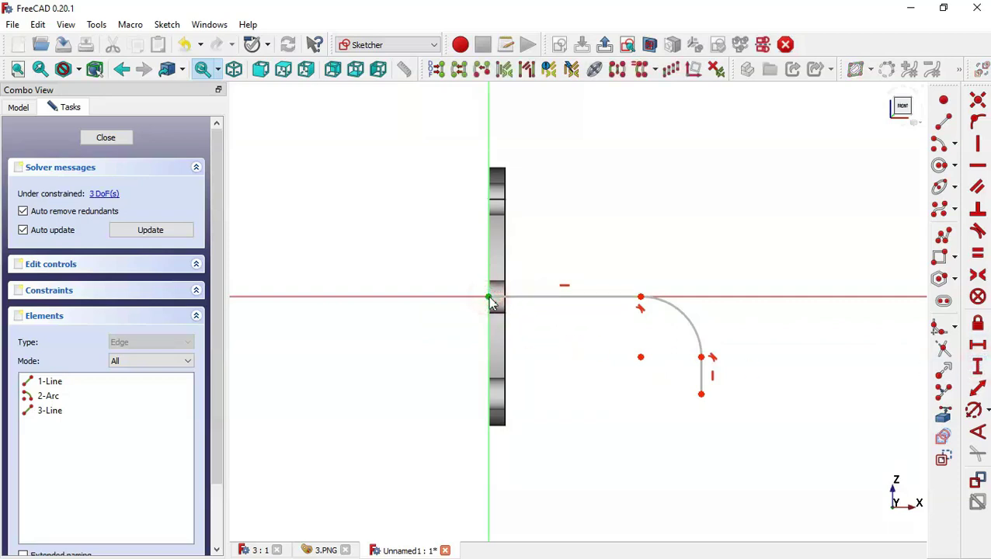
click(701, 394)
text(60)
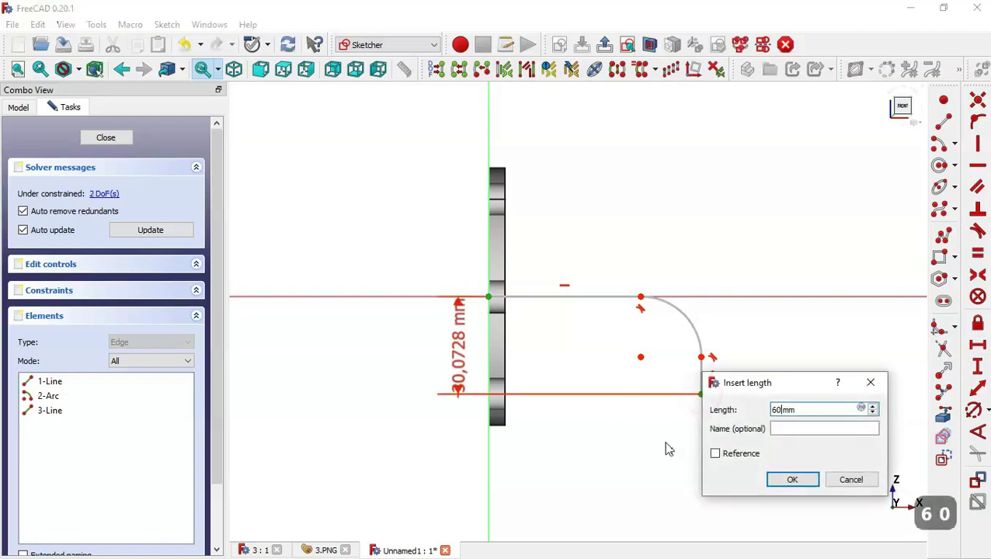
key(Return)
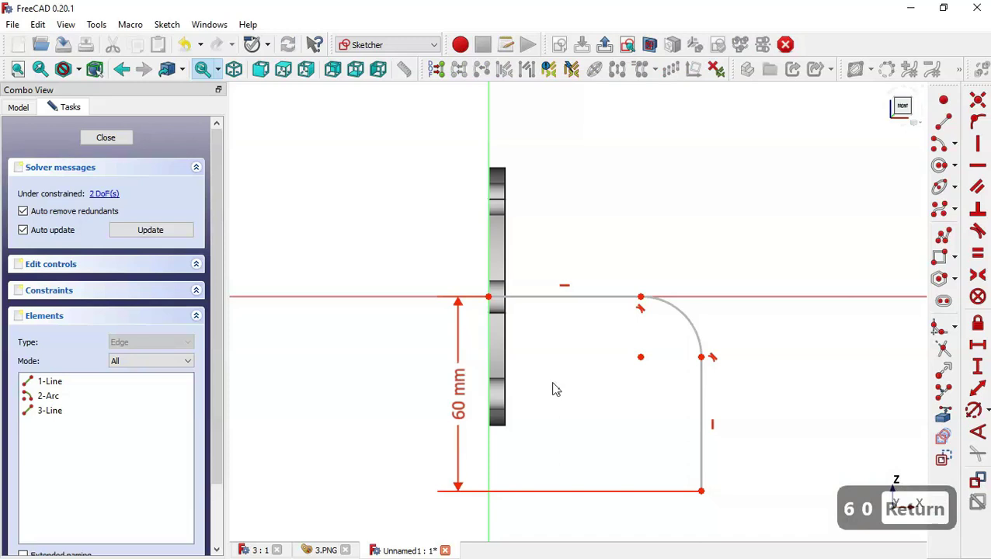
Set a 100 mm horizontal distance from the origin to the bottom path endpoint.
click(982, 347)
click(488, 297)
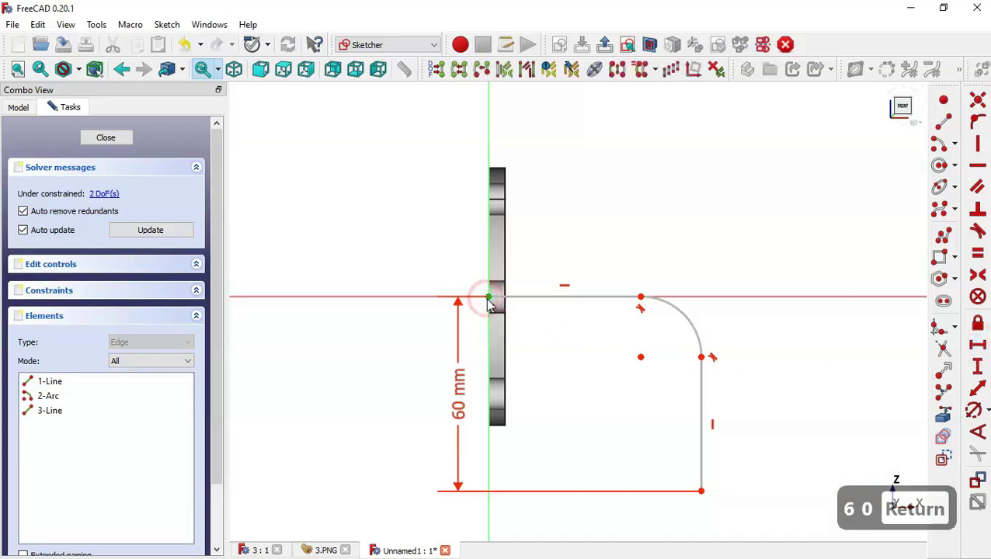
click(699, 491)
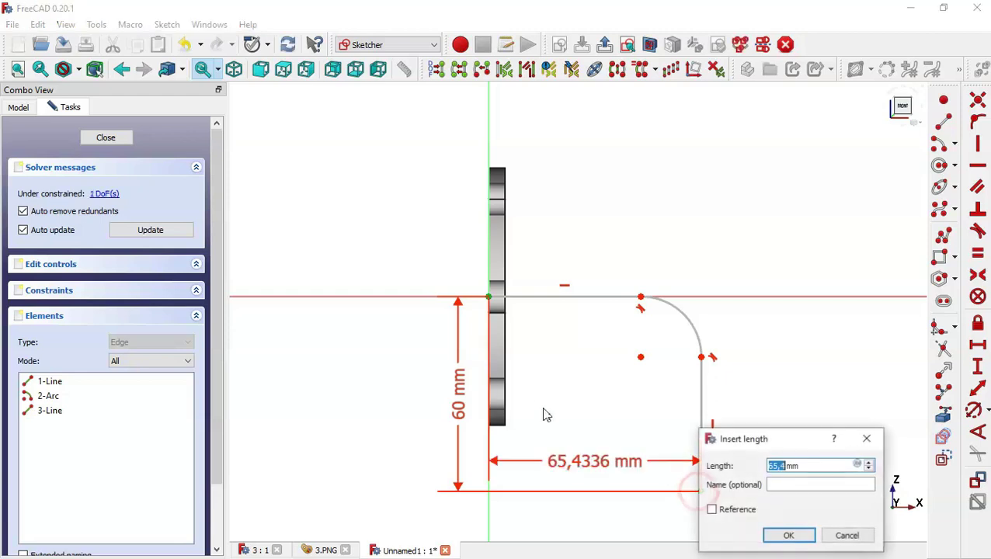
text(100)
key(Return)
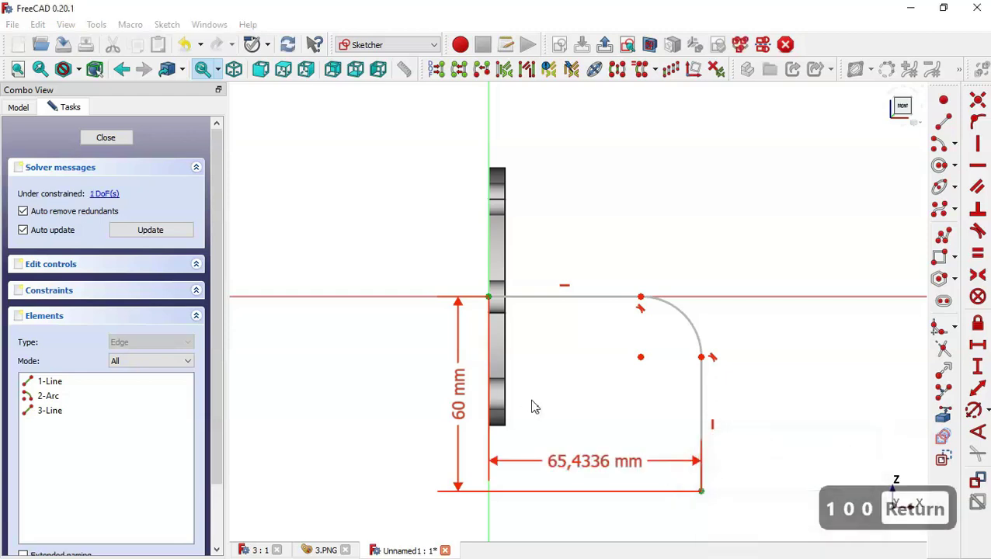
Give the bend arc a 40 mm radius and view the reference drawing.
click(974, 409)
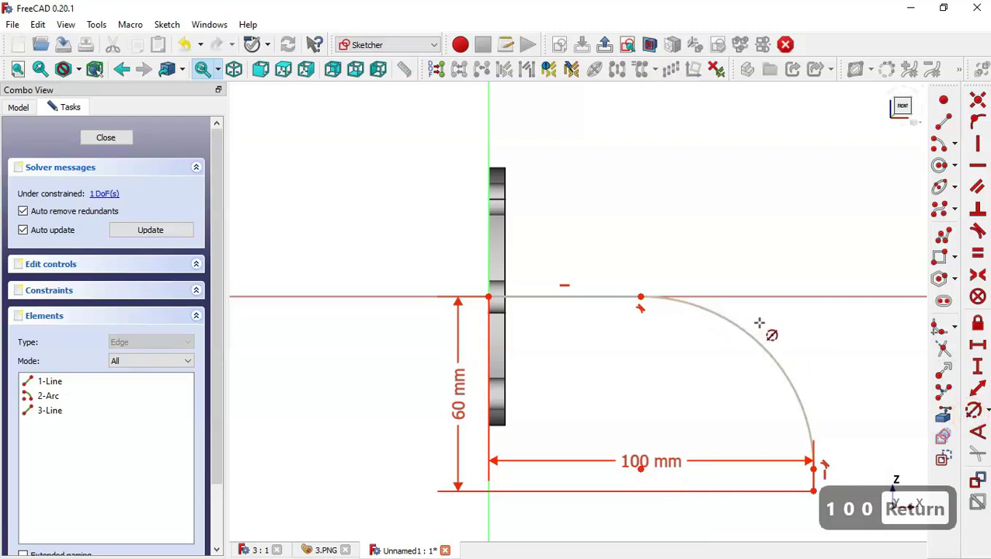
click(722, 319)
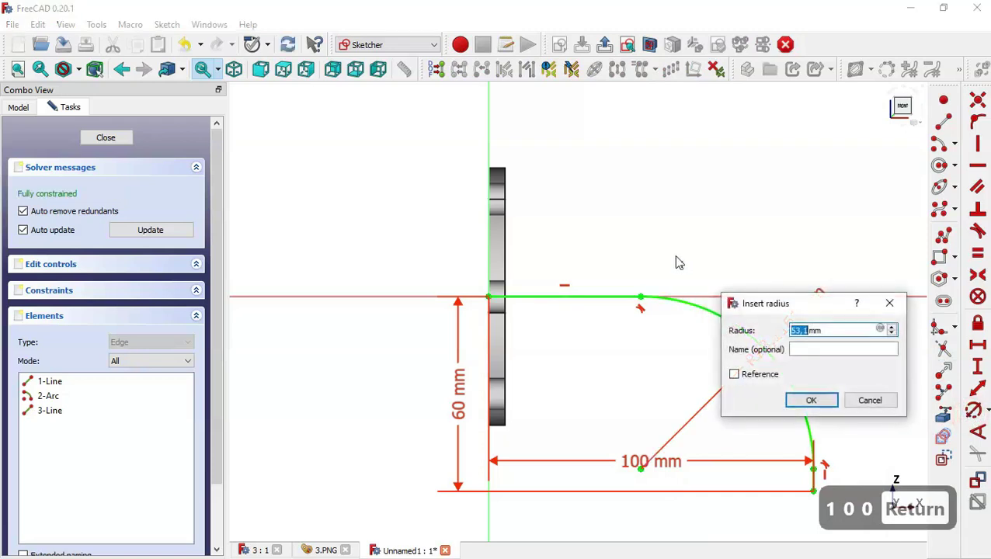
text(40)
key(Return)
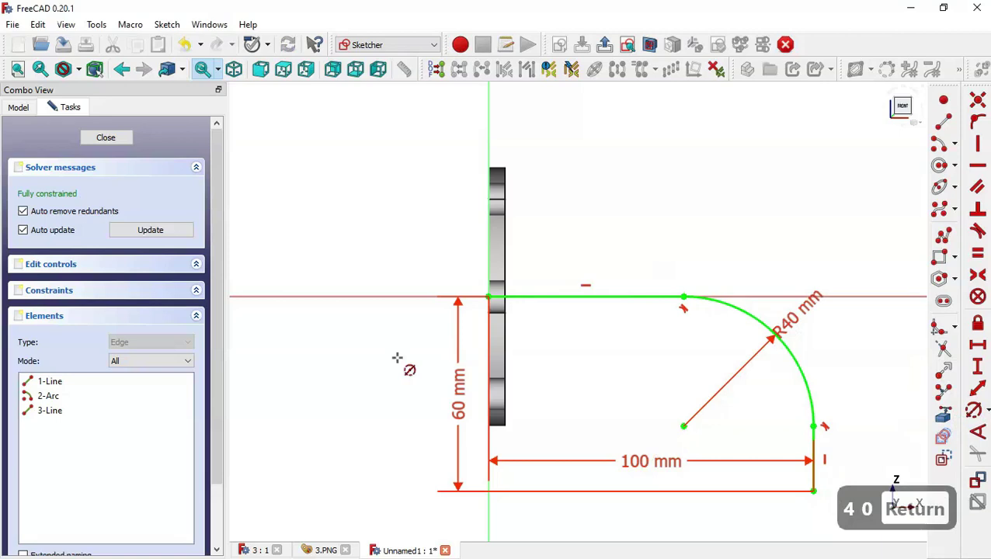
click(307, 552)
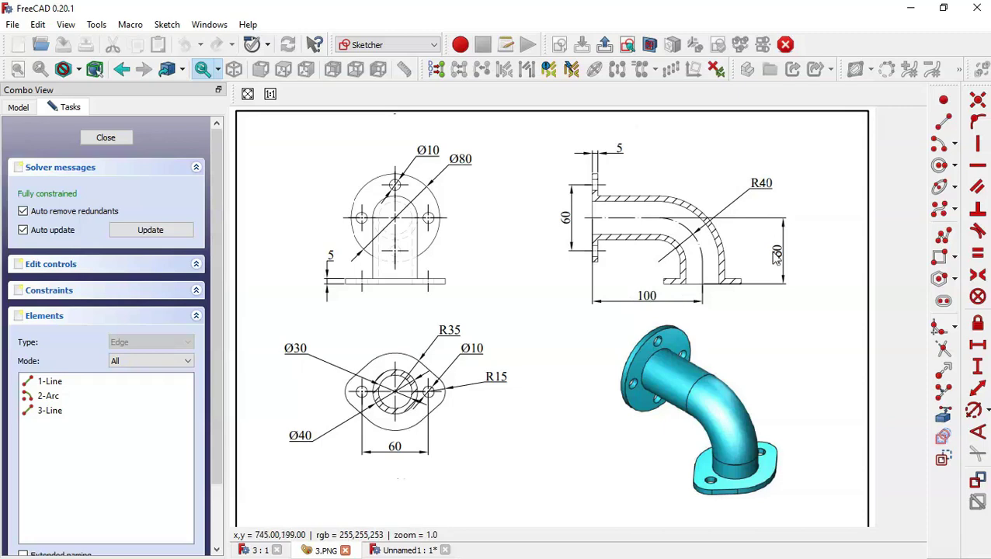
Close the Sketch002 path sketch and fit the view to show the flange and the bent path.
click(416, 551)
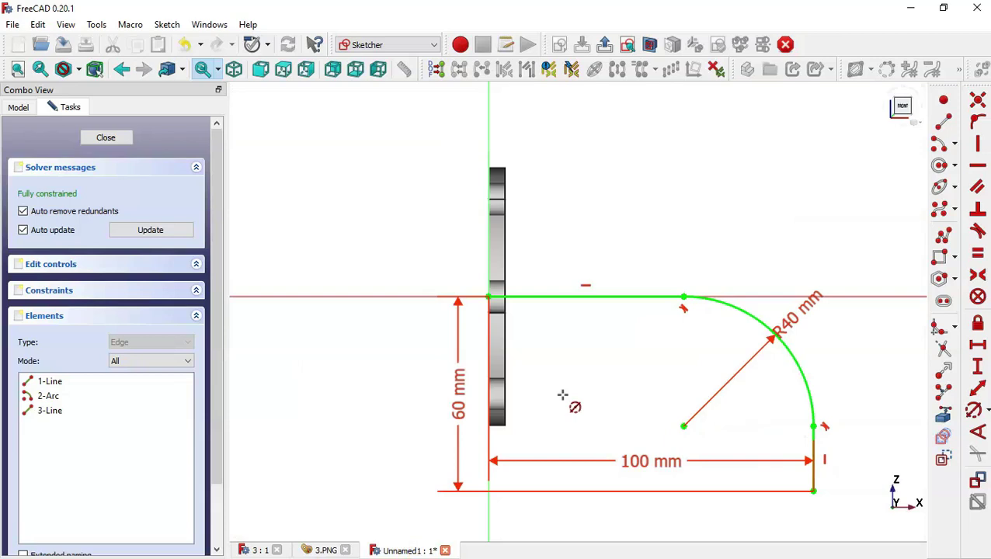
click(98, 140)
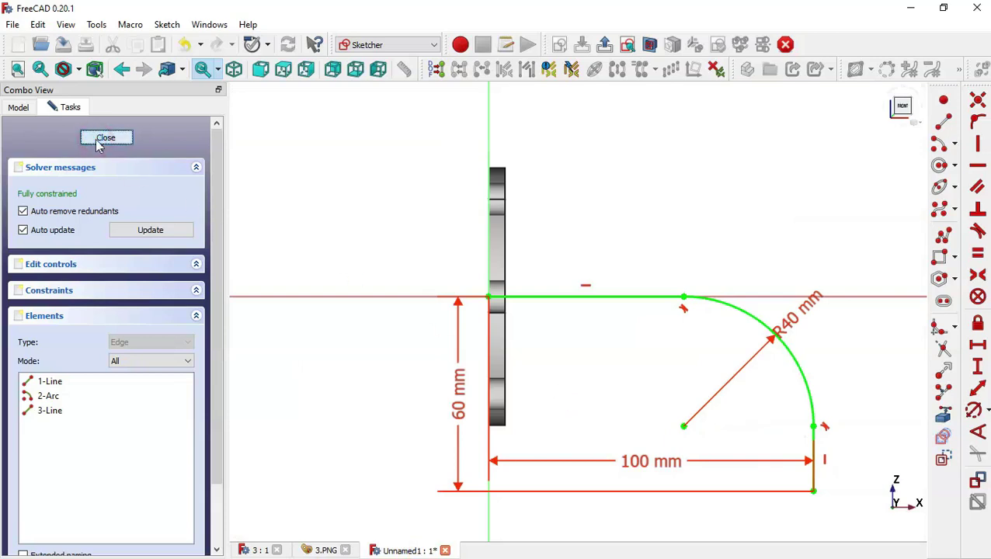
click(388, 201)
key(Home)
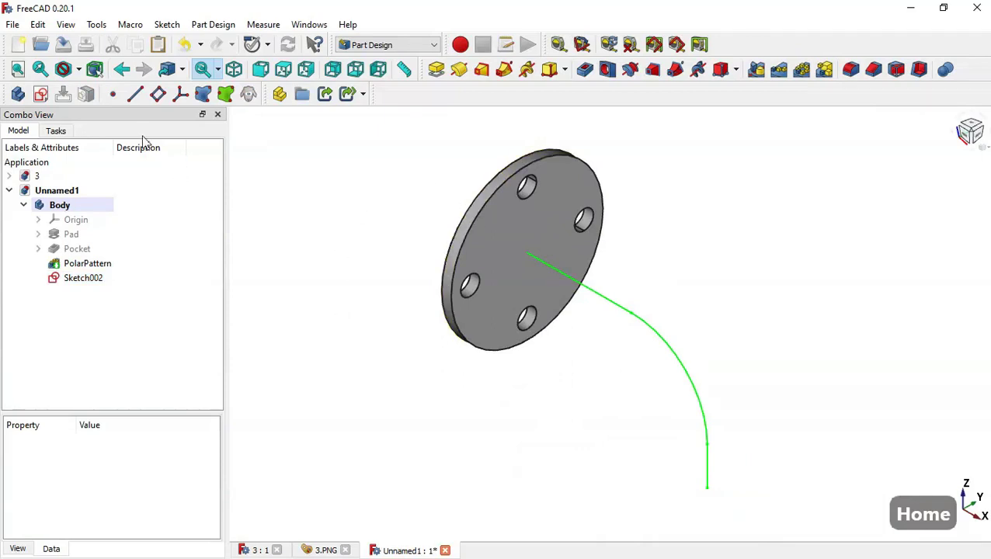
Create a new sketch in the body on the YZ_Plane.
click(42, 94)
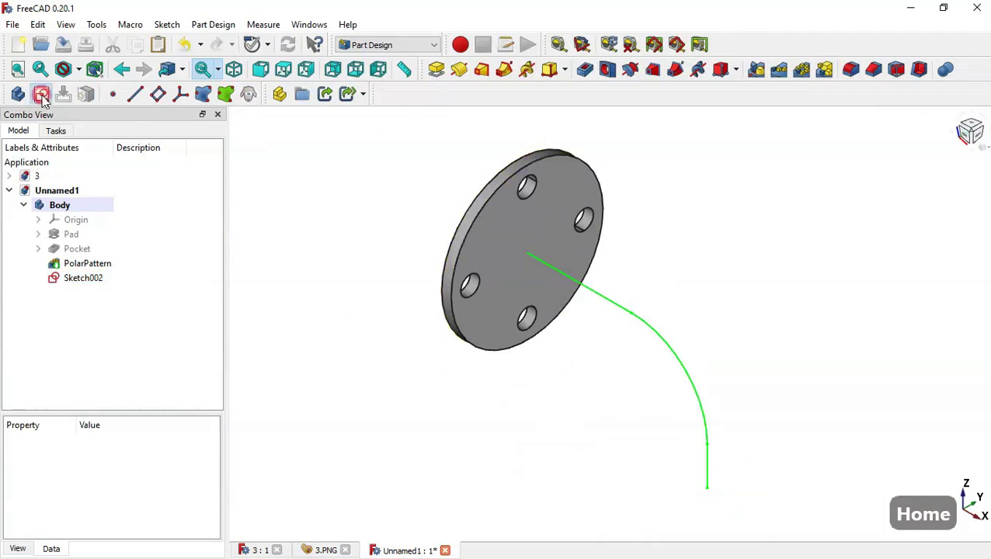
scroll(463, 332, down, 4)
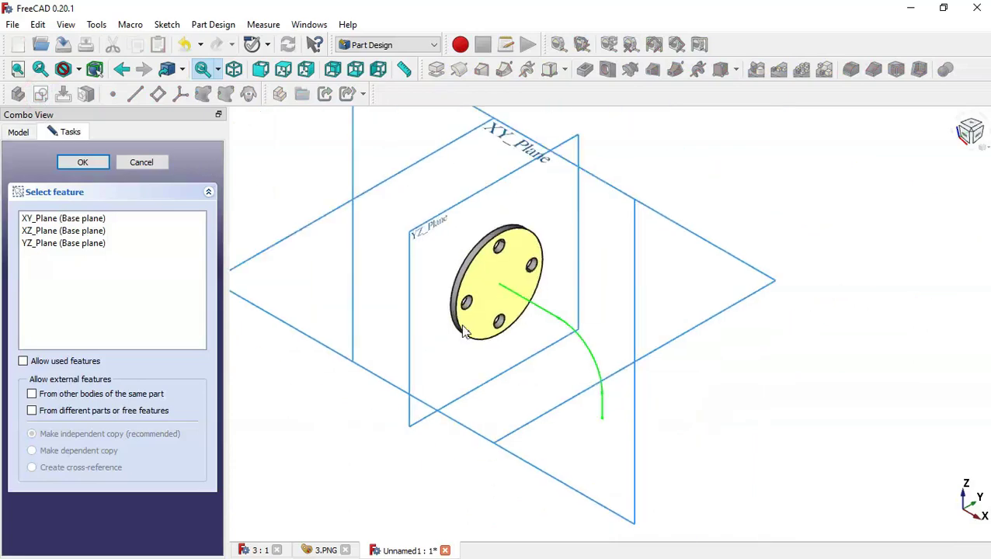
scroll(391, 204, up, 8)
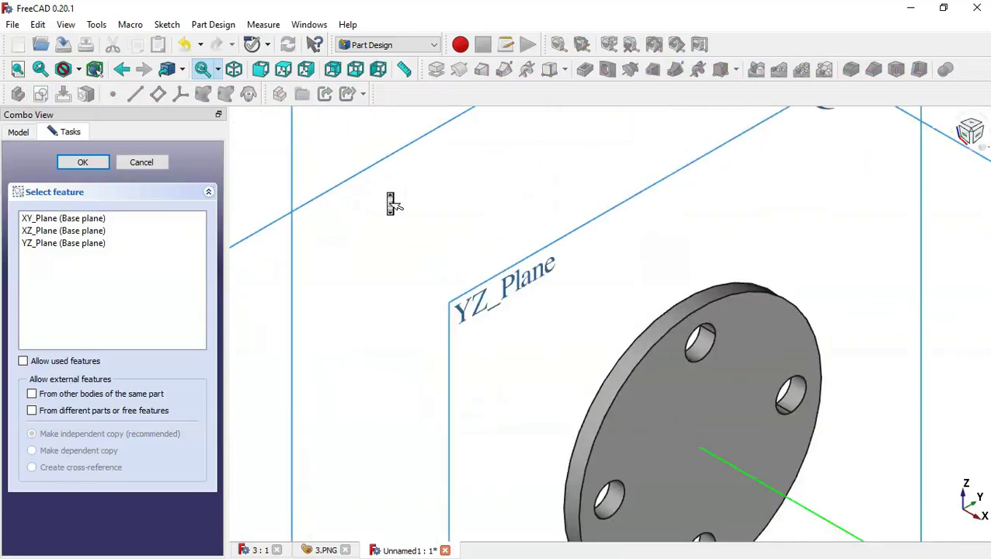
click(527, 277)
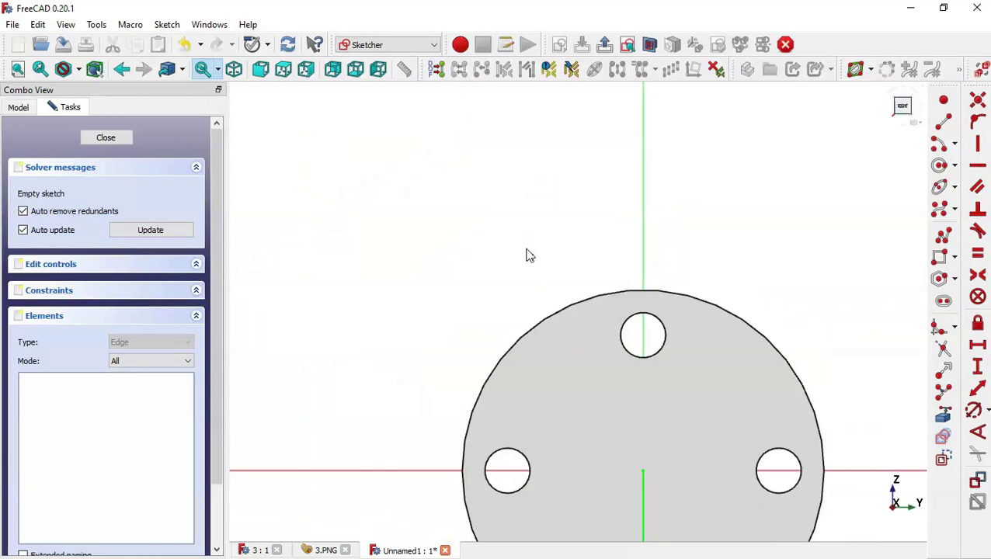
scroll(527, 256, down, 3)
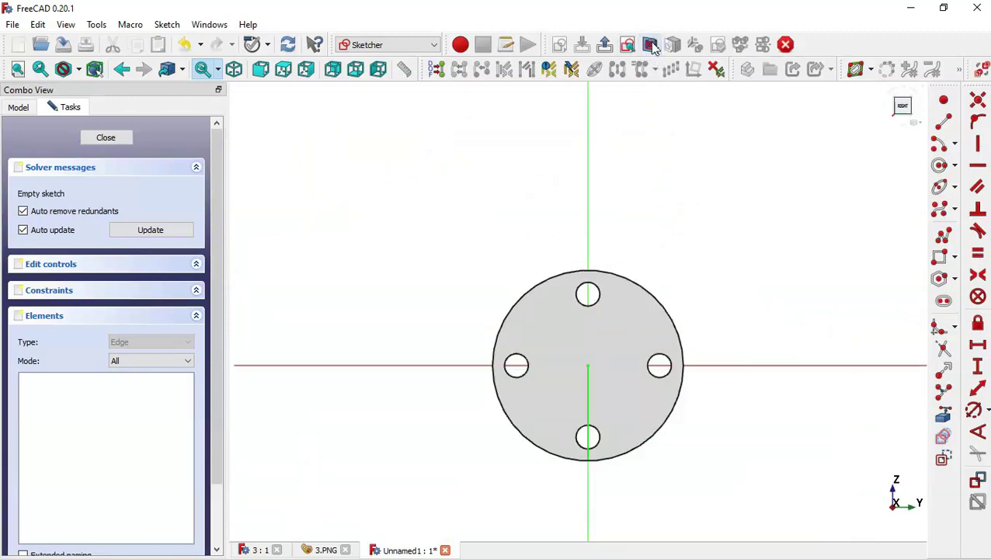
scroll(653, 332, up, 1)
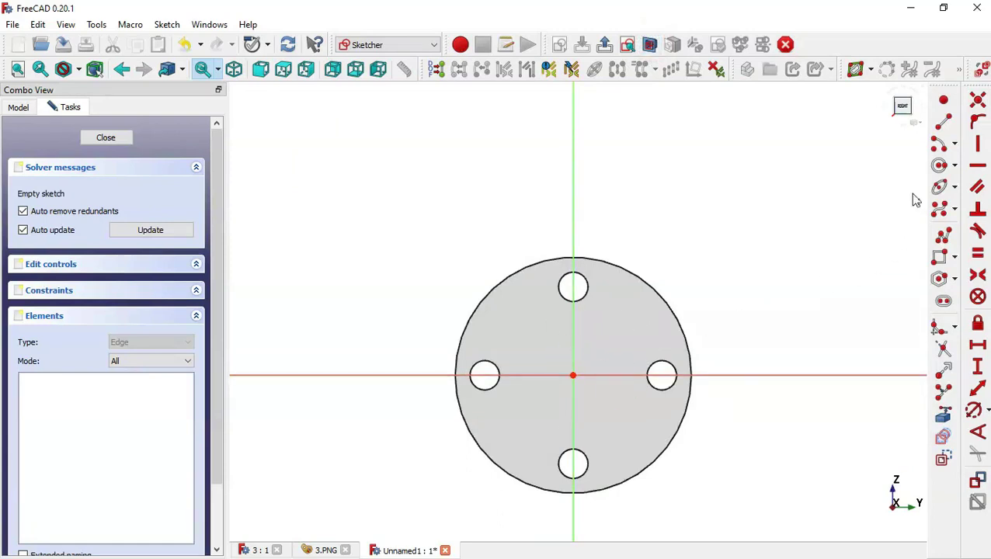
Draw a circle centred on the sketch origin, checking the reference drawing for its size.
click(940, 165)
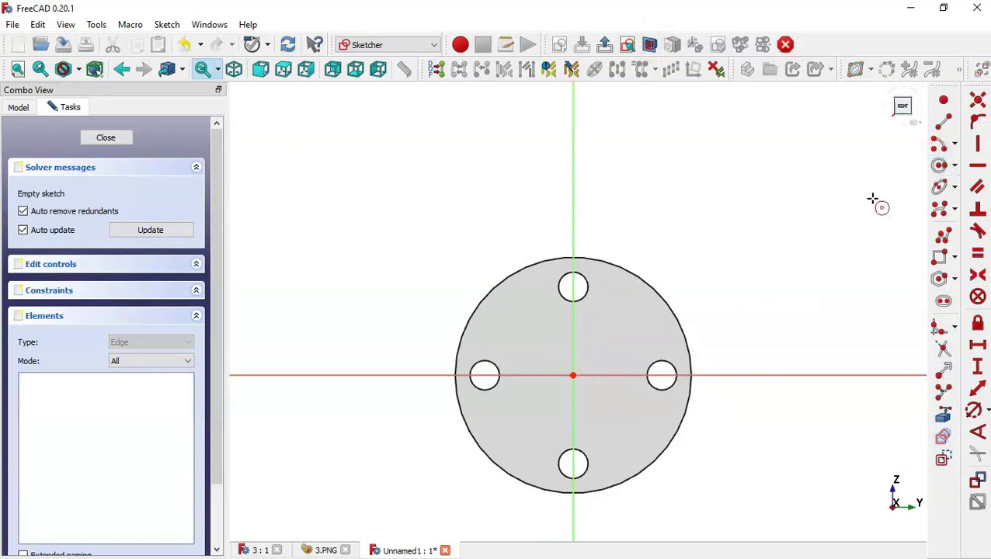
click(573, 376)
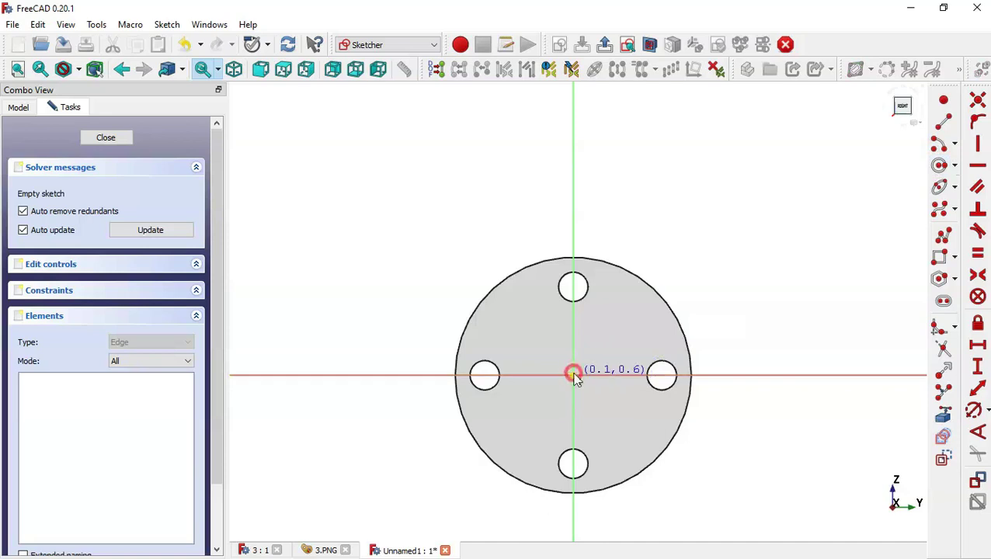
click(620, 417)
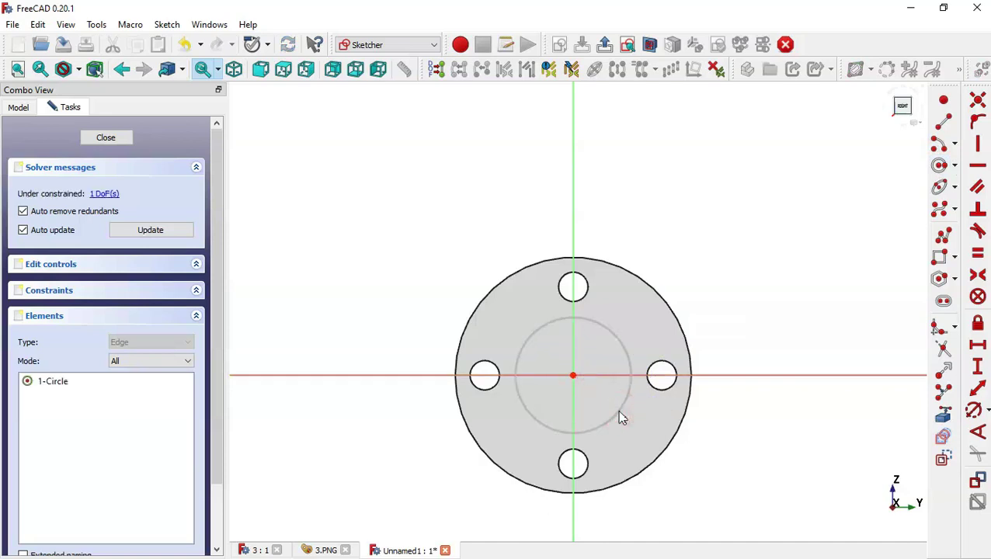
click(322, 550)
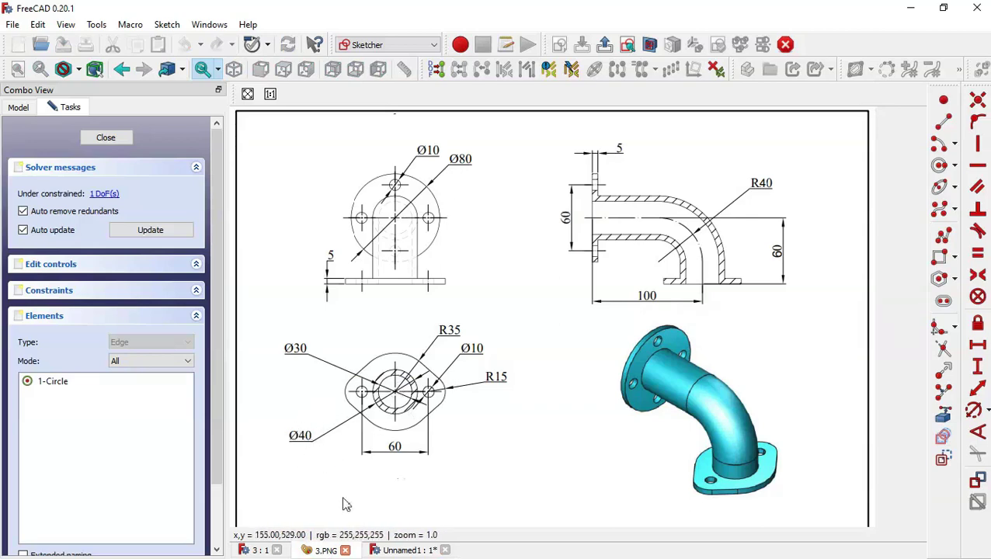
click(391, 548)
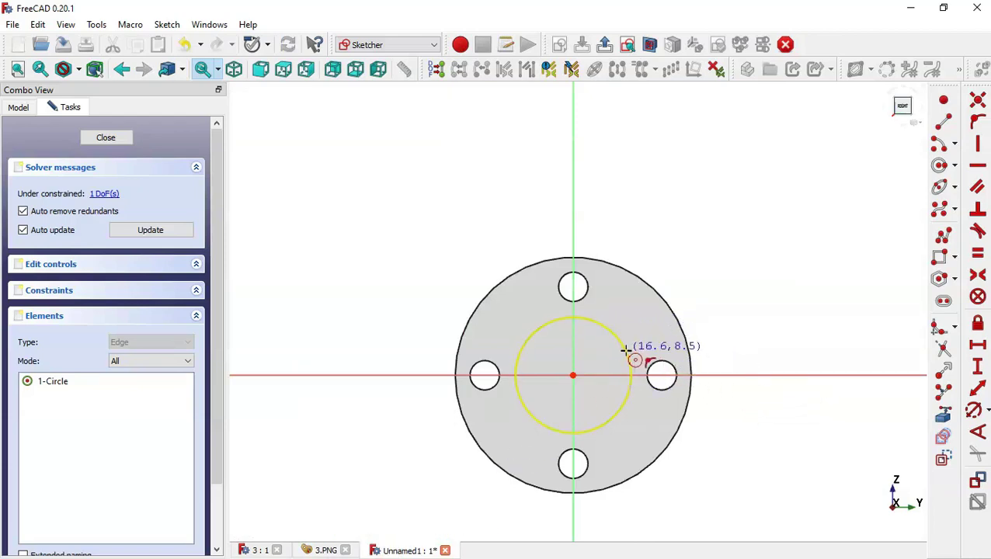
Constrain the circle's diameter to 40 mm, close the sketch and fit the view.
click(974, 409)
click(613, 333)
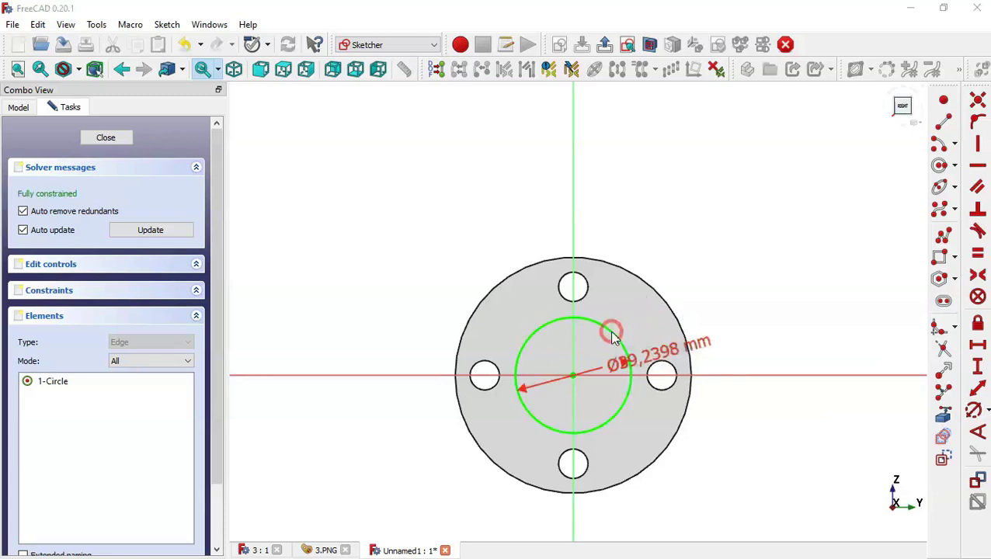
text(40)
key(Return)
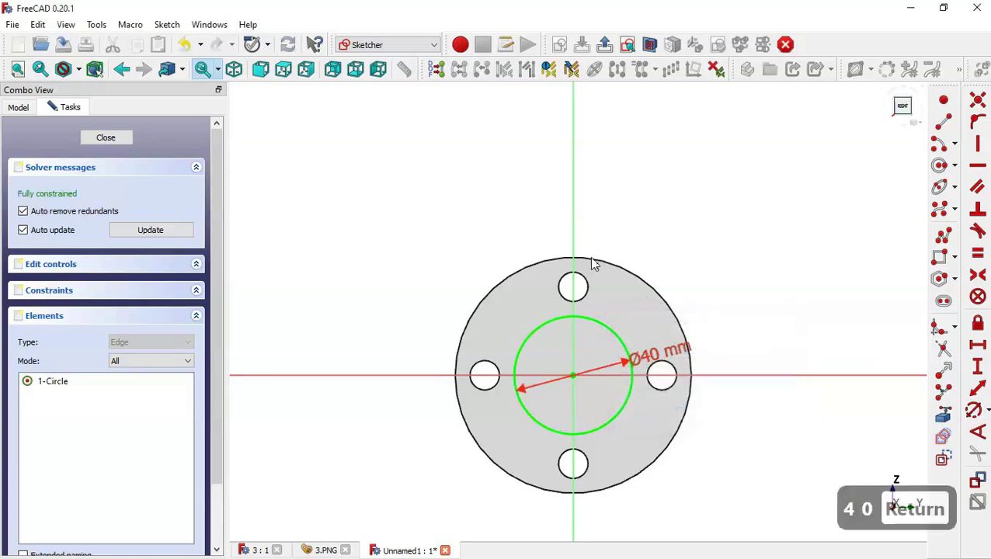
click(106, 138)
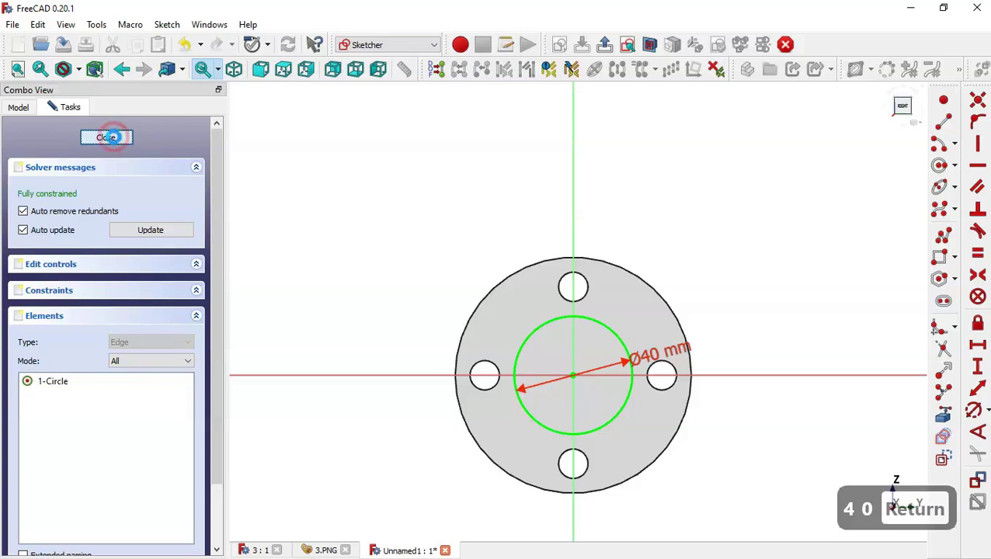
click(434, 240)
key(Home)
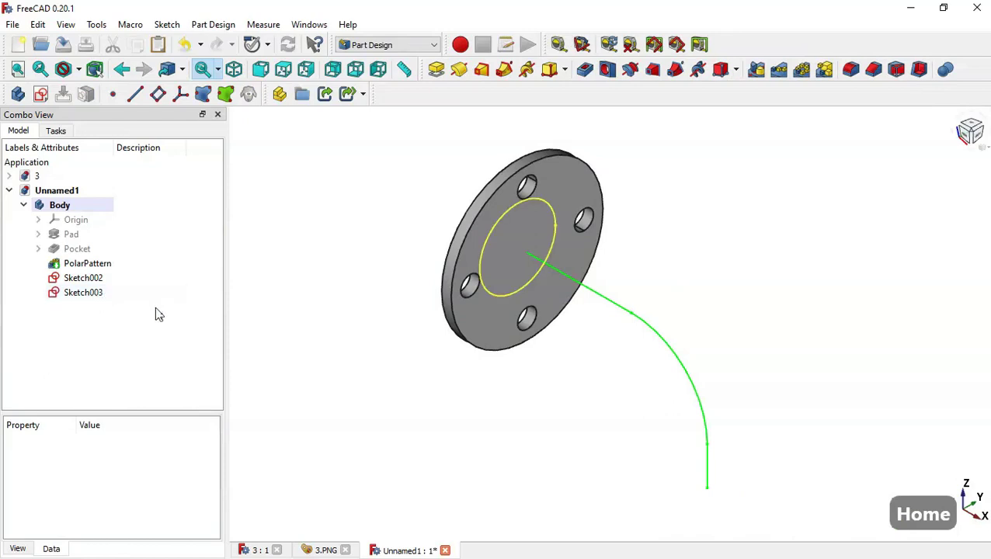
Create an Additive pipe sweeping the Sketch003 circle along the Sketch002 path.
click(85, 293)
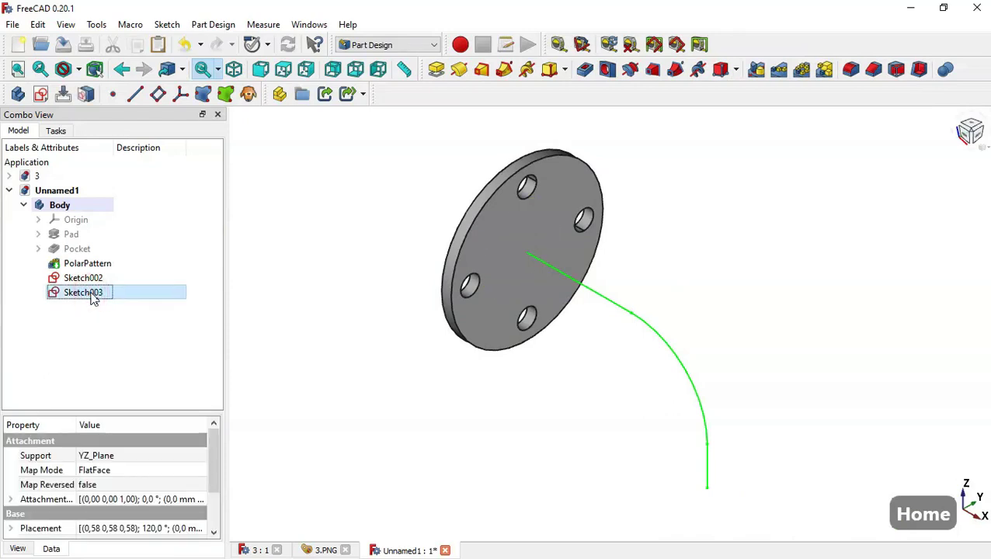
click(505, 70)
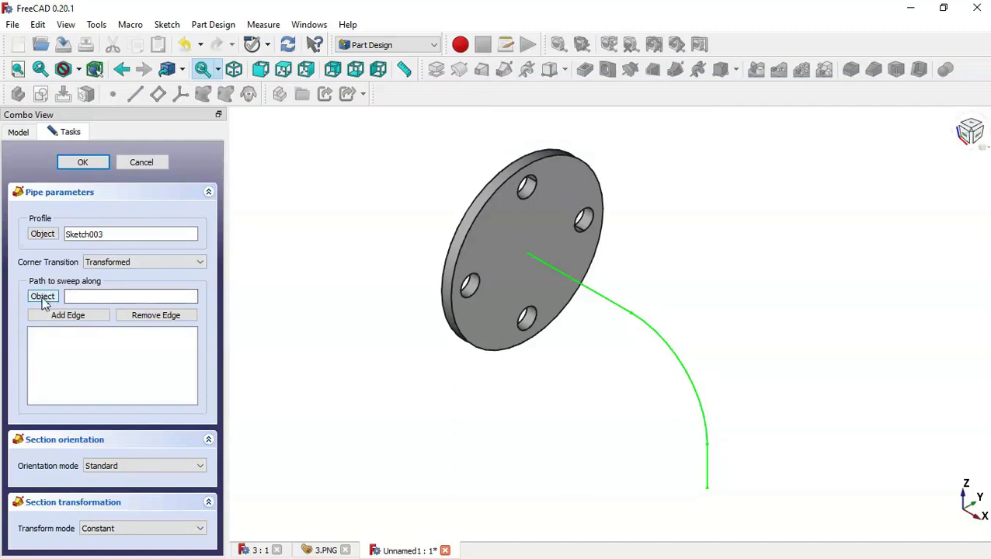
click(45, 300)
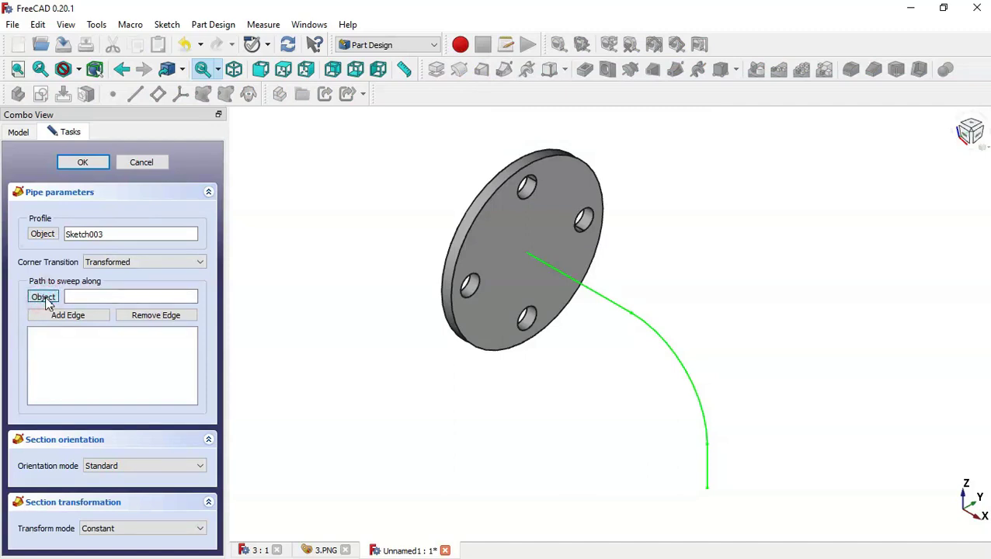
click(656, 334)
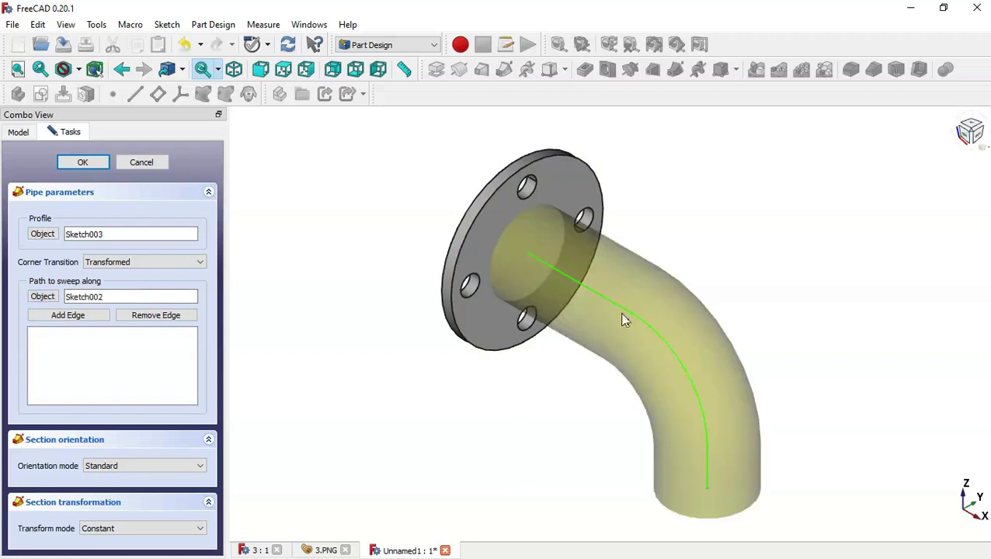
click(84, 163)
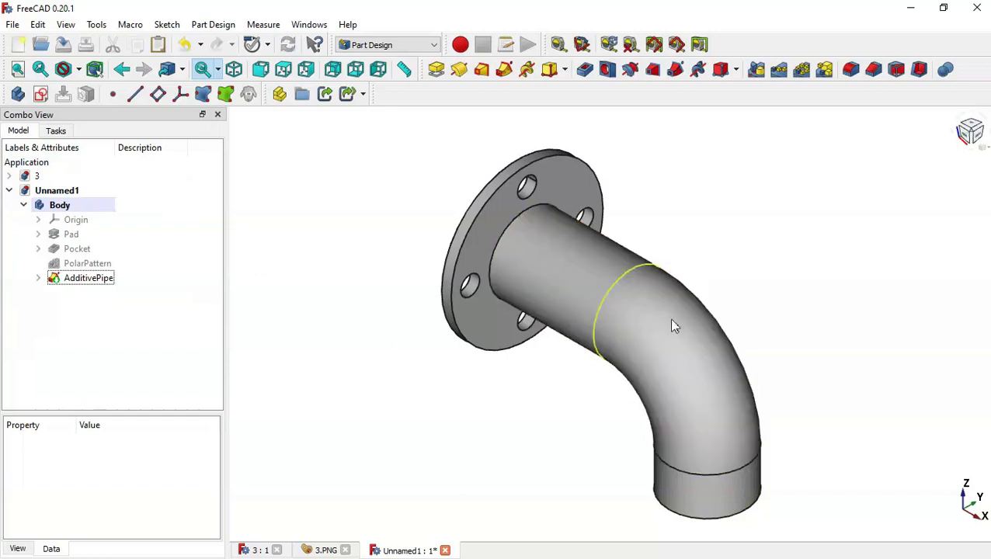
Check the 3.PNG drawing, then turn the model and select the pipe's circular end face.
middle_drag(469, 407, 518, 408)
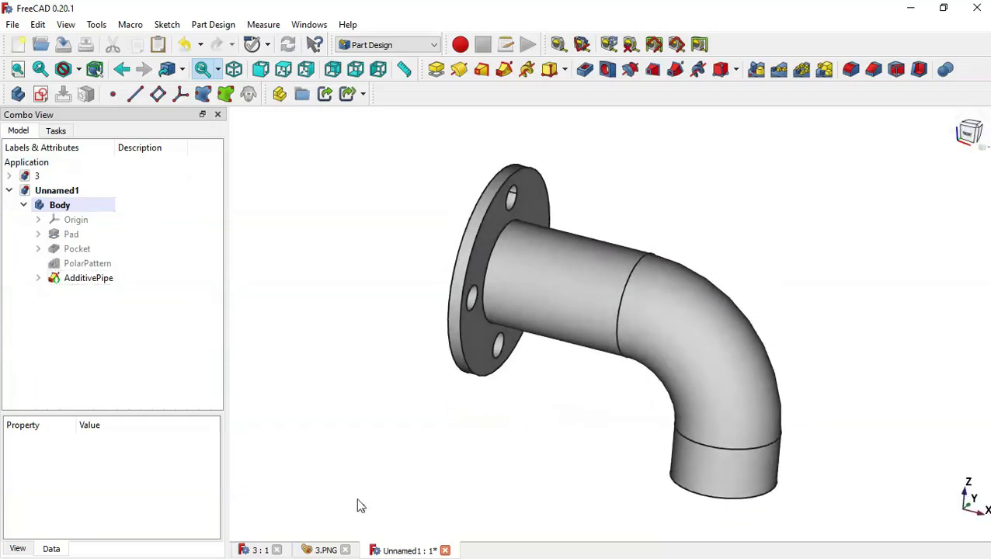
click(308, 550)
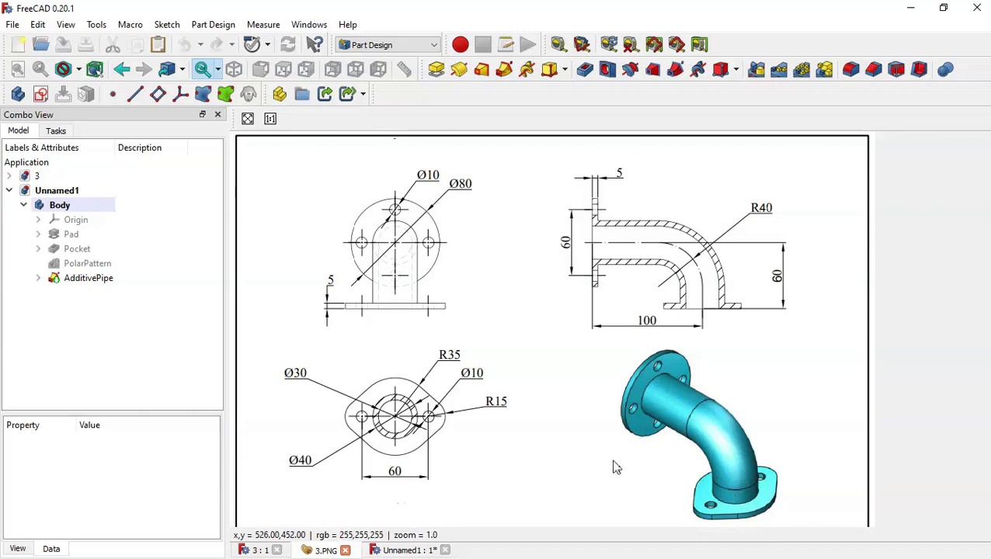
click(400, 551)
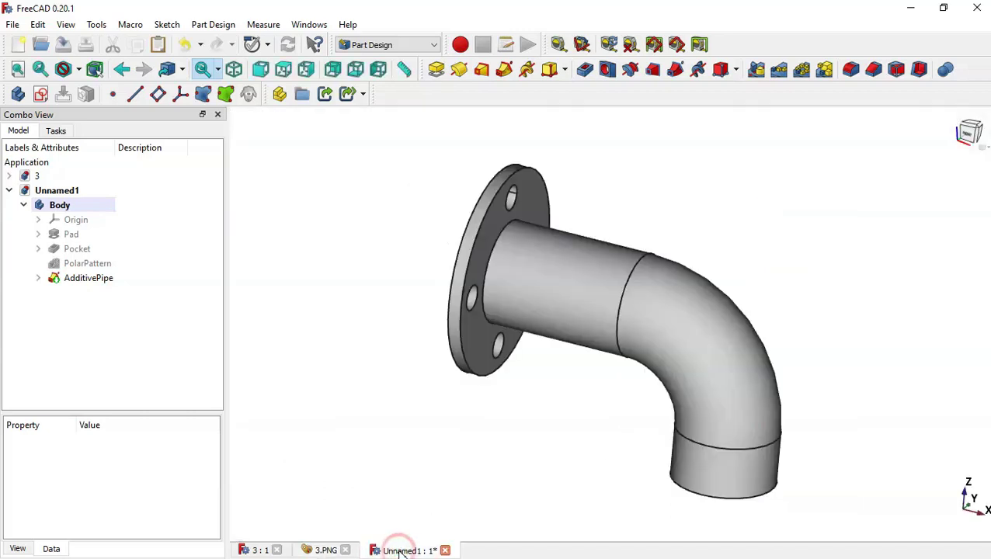
drag(599, 459, 631, 354)
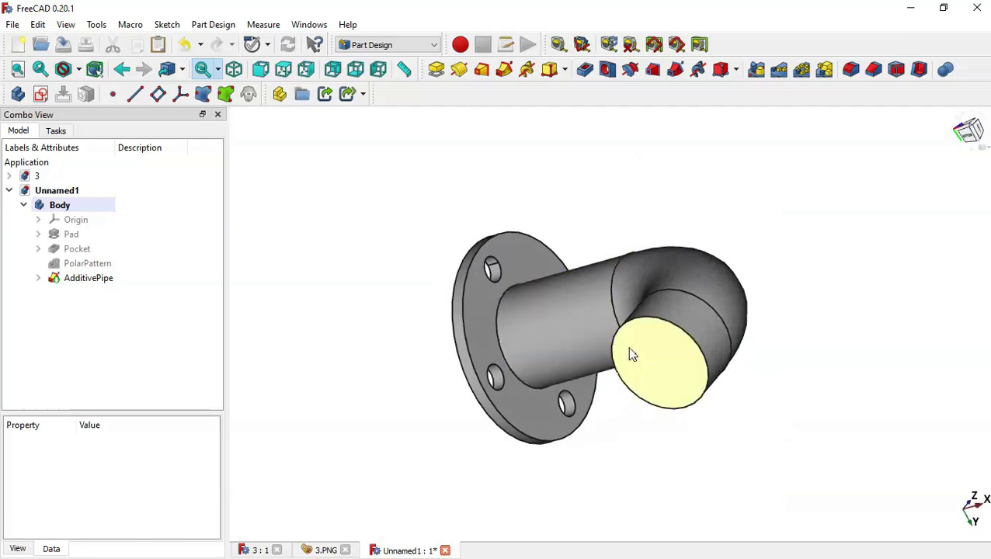
click(664, 366)
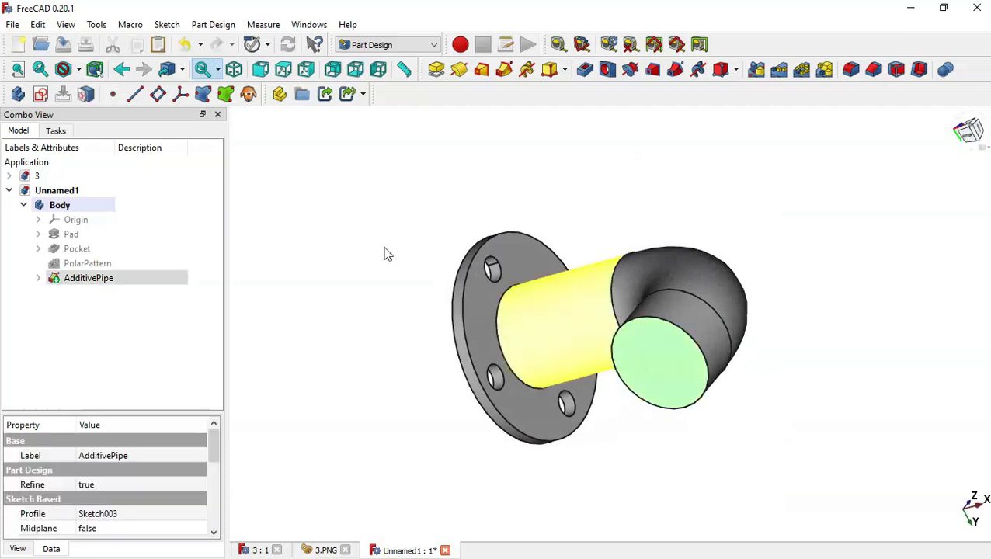
Start a sketch on the pipe's end face and import the pipe's circular edge as external geometry.
click(41, 94)
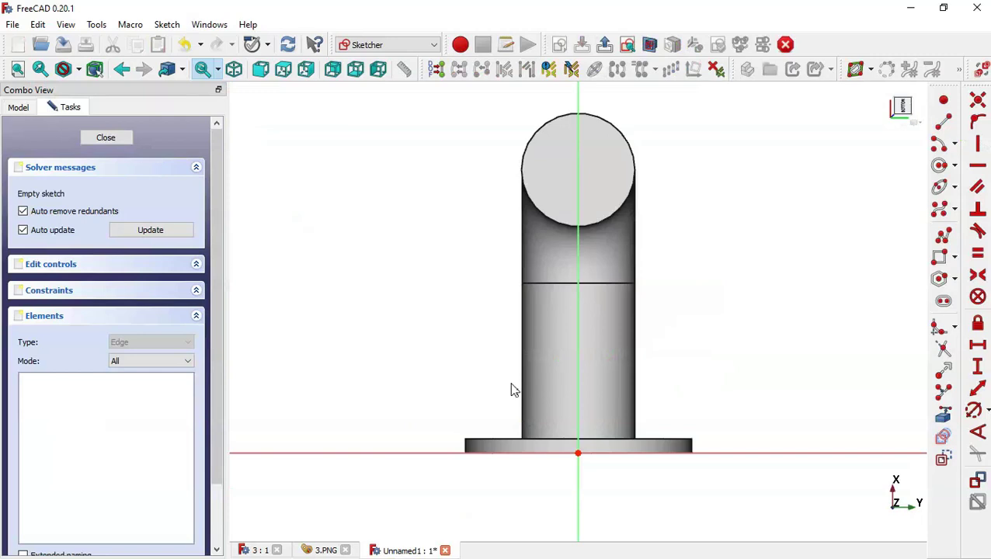
scroll(512, 390, down, 3)
scroll(537, 238, up, 3)
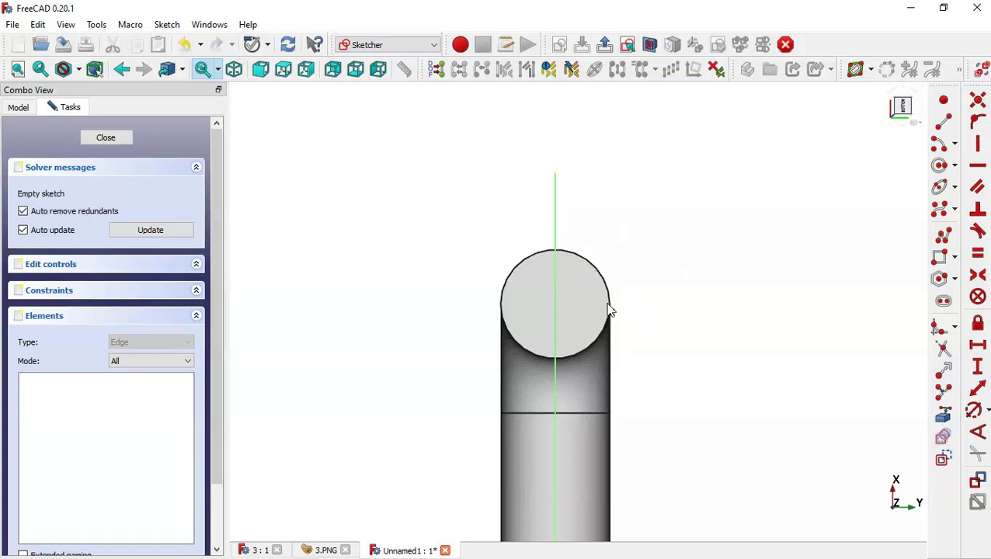
click(947, 418)
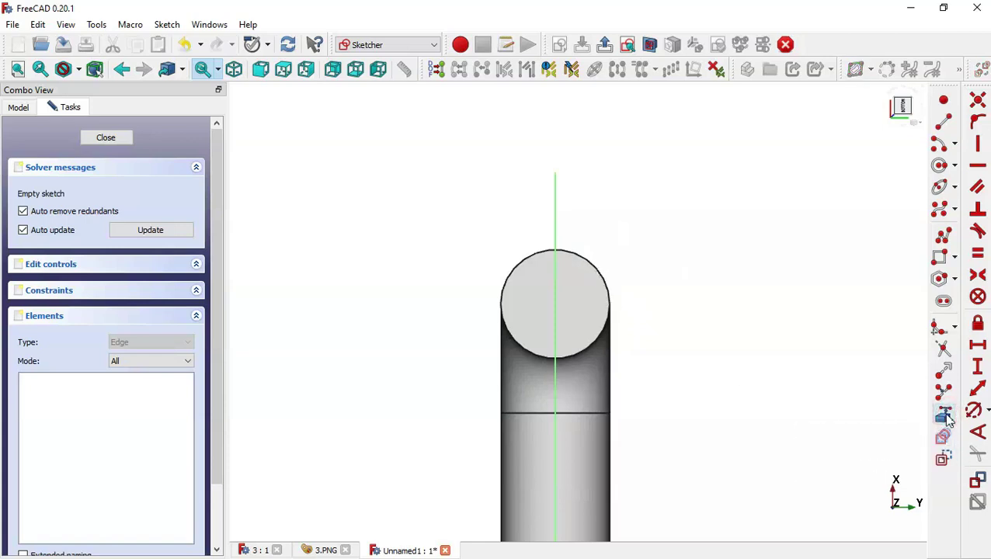
click(593, 265)
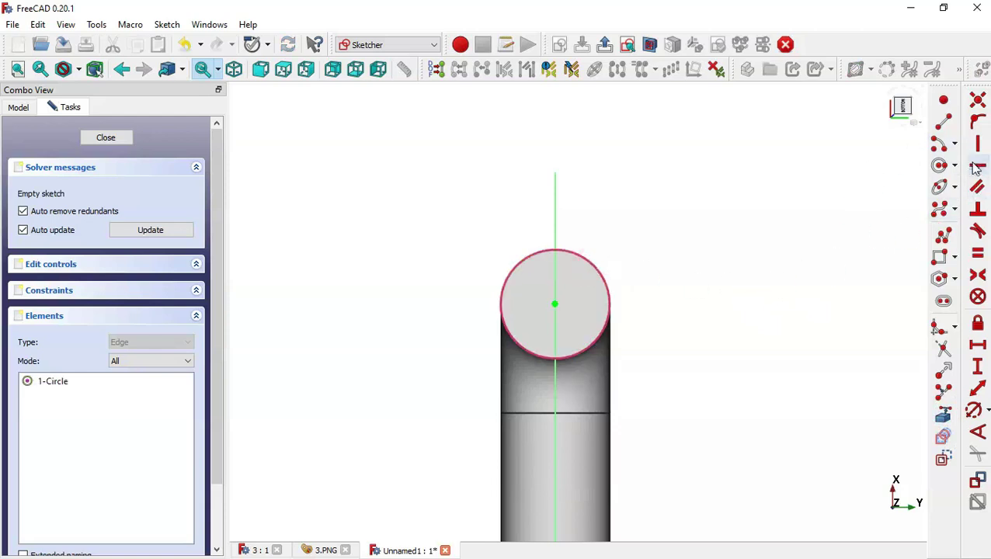
Draw the large central circle plus an outer circle and a small bolt hole on each side.
click(940, 167)
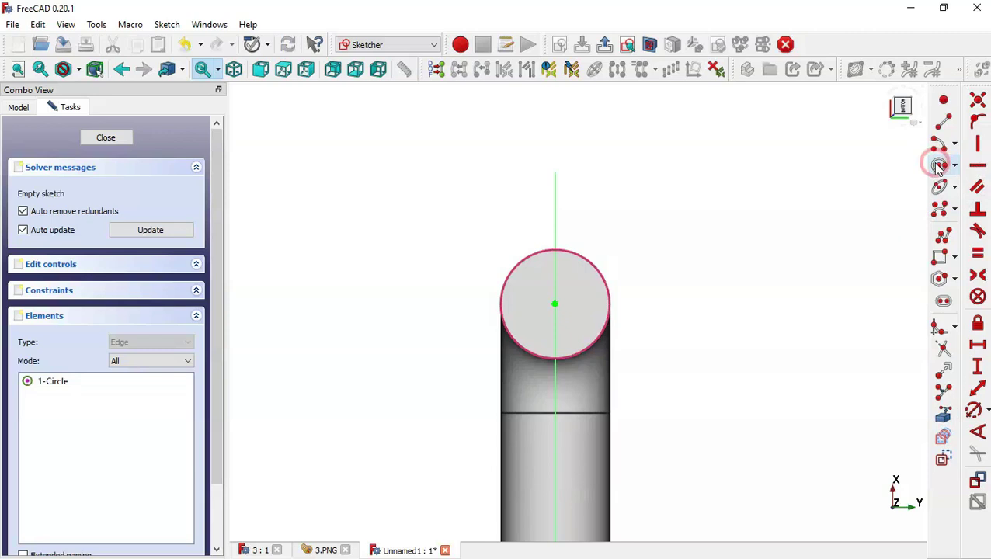
click(555, 303)
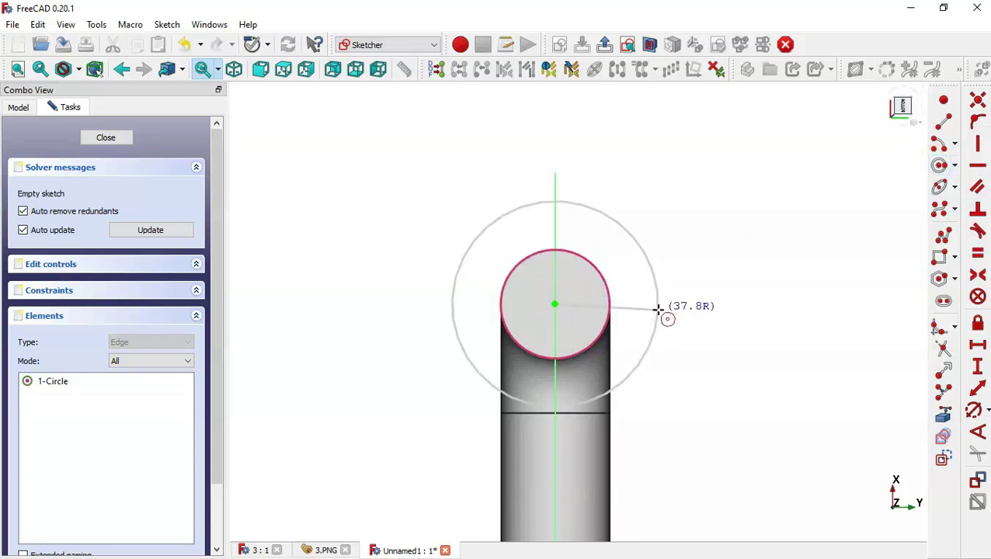
click(676, 309)
click(692, 298)
click(749, 330)
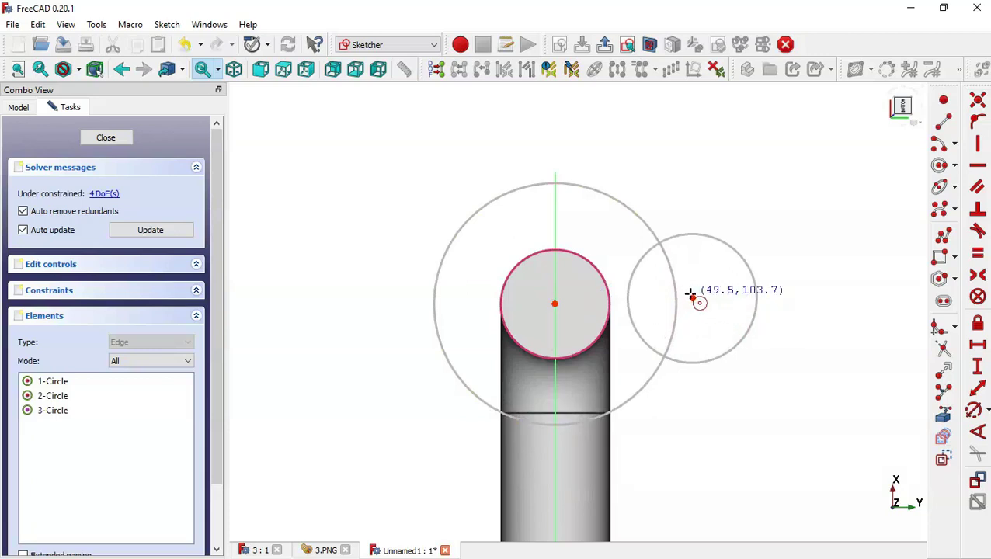
click(692, 298)
click(713, 314)
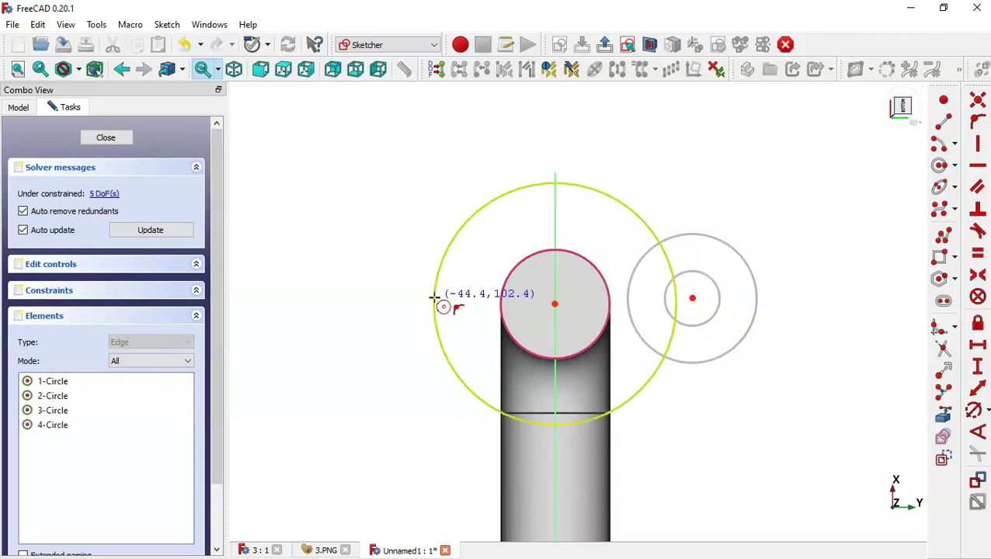
click(409, 308)
click(477, 339)
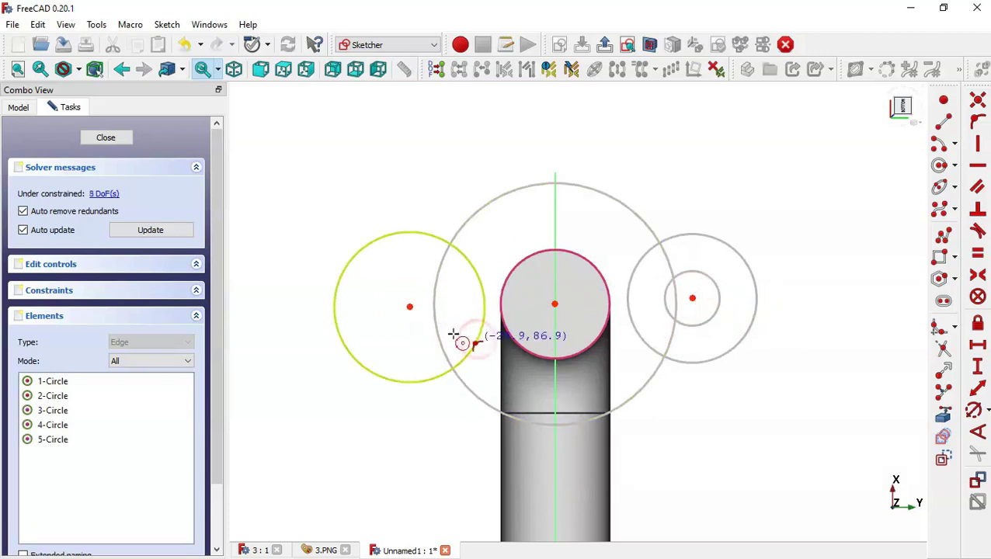
click(392, 272)
key(Escape)
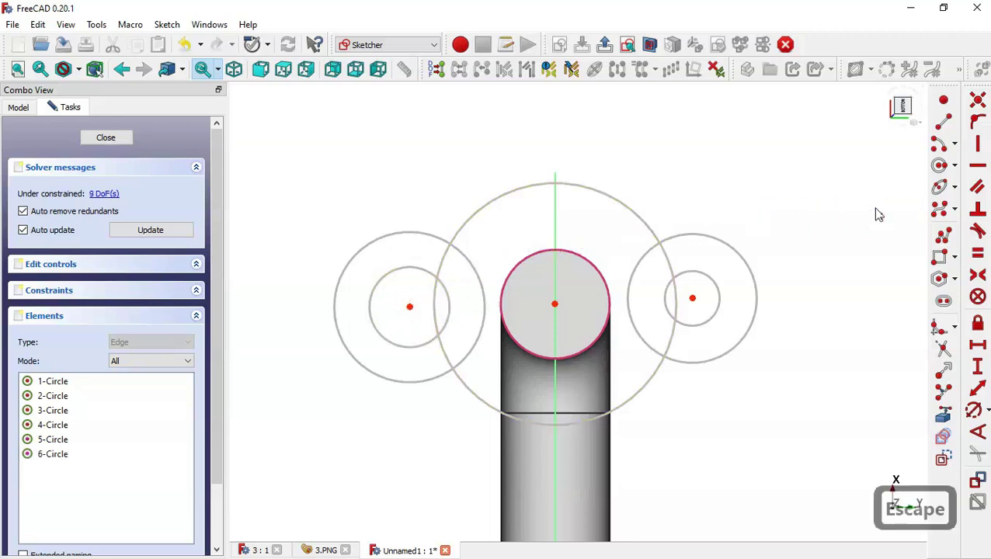
Draw four lines linking the central circle's top and bottom rims to both side circles.
click(946, 123)
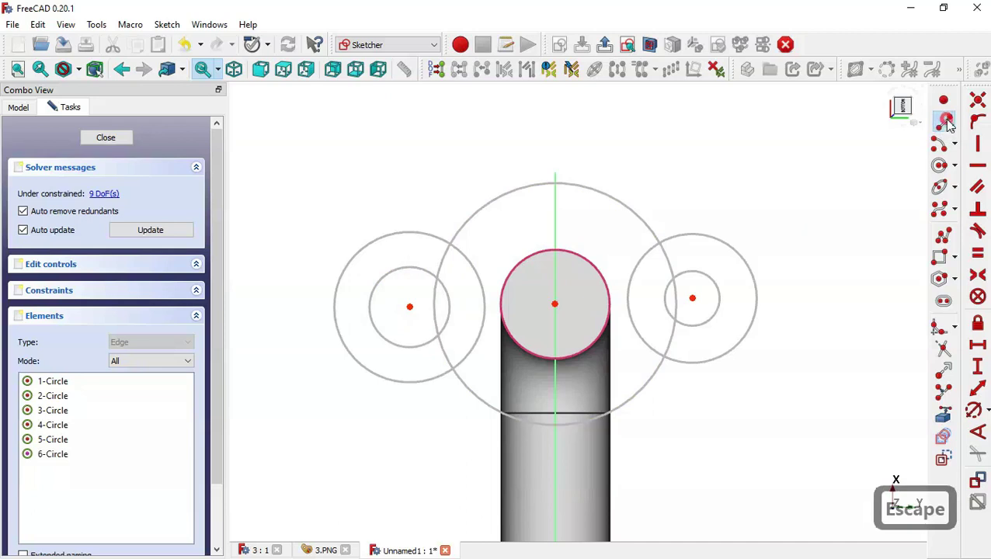
click(608, 193)
click(710, 234)
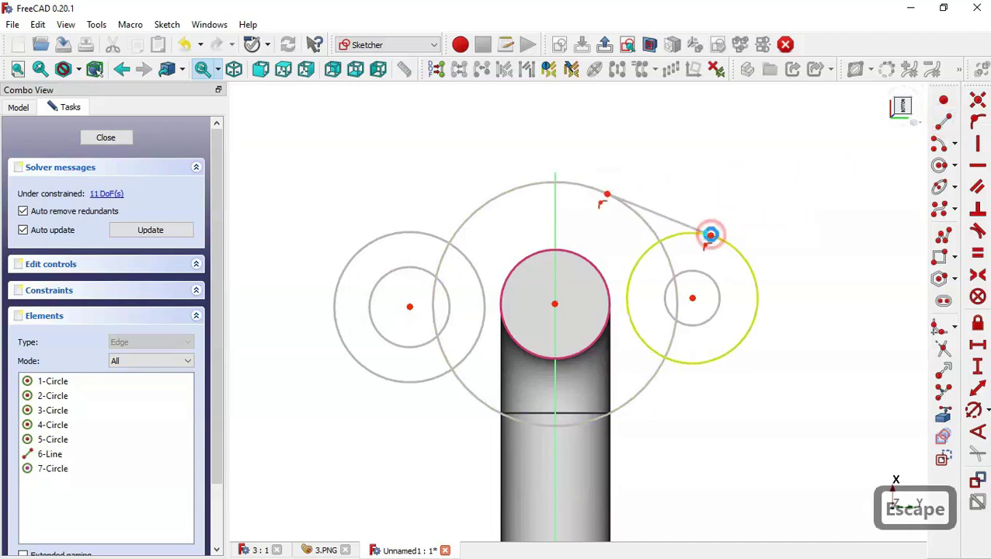
click(699, 364)
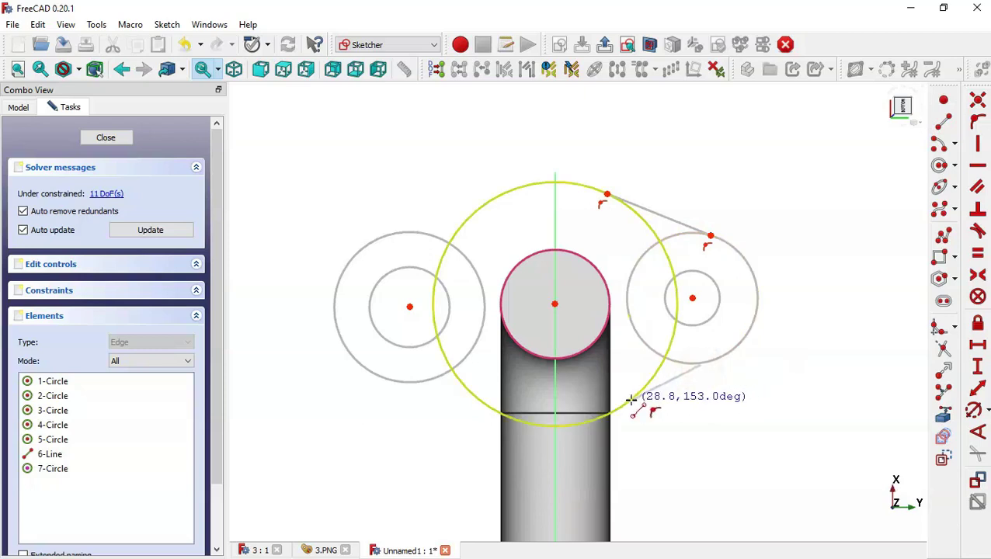
click(631, 399)
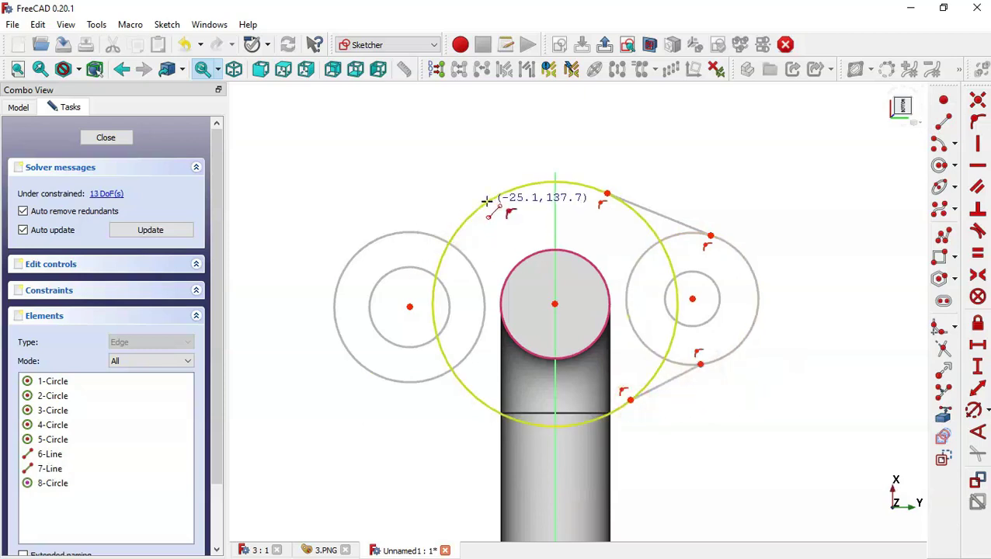
click(395, 233)
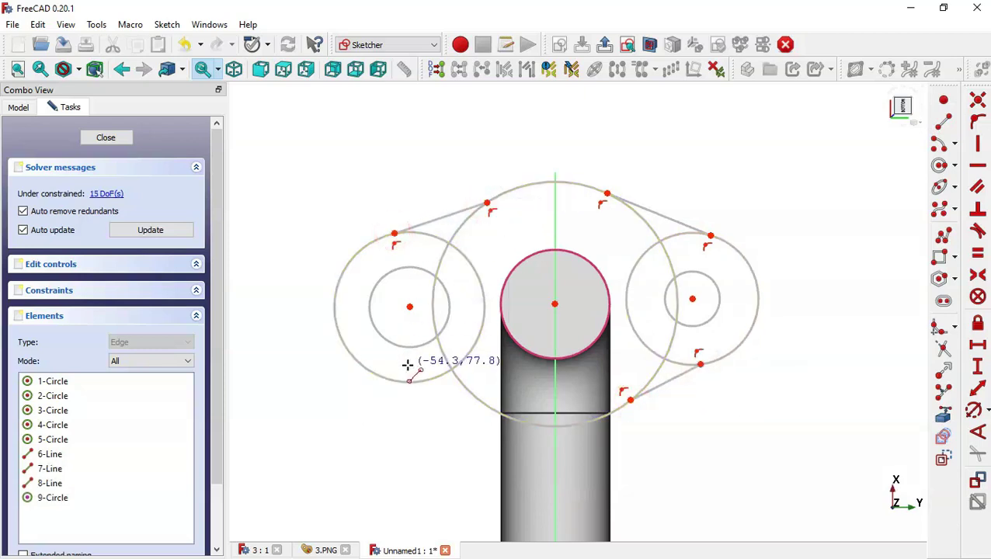
click(405, 380)
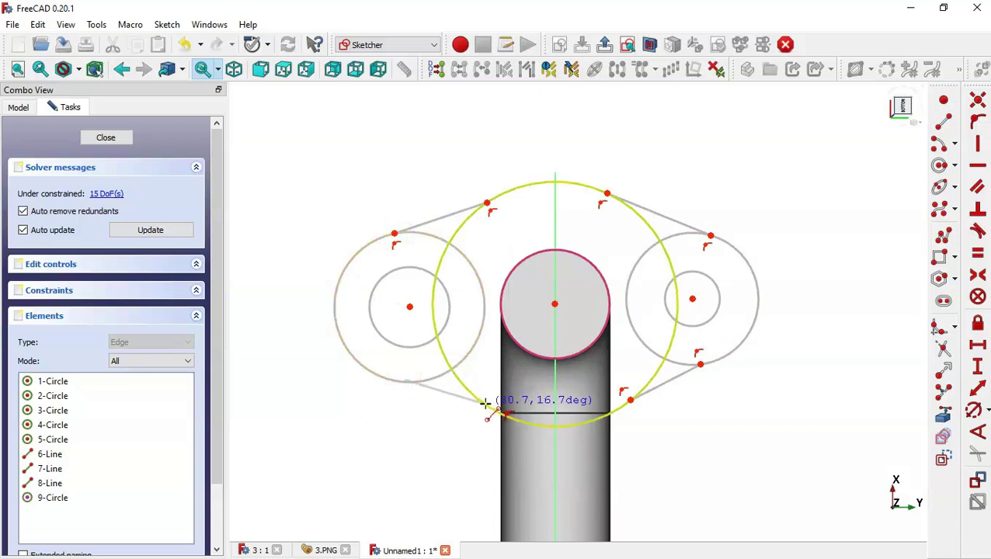
click(486, 404)
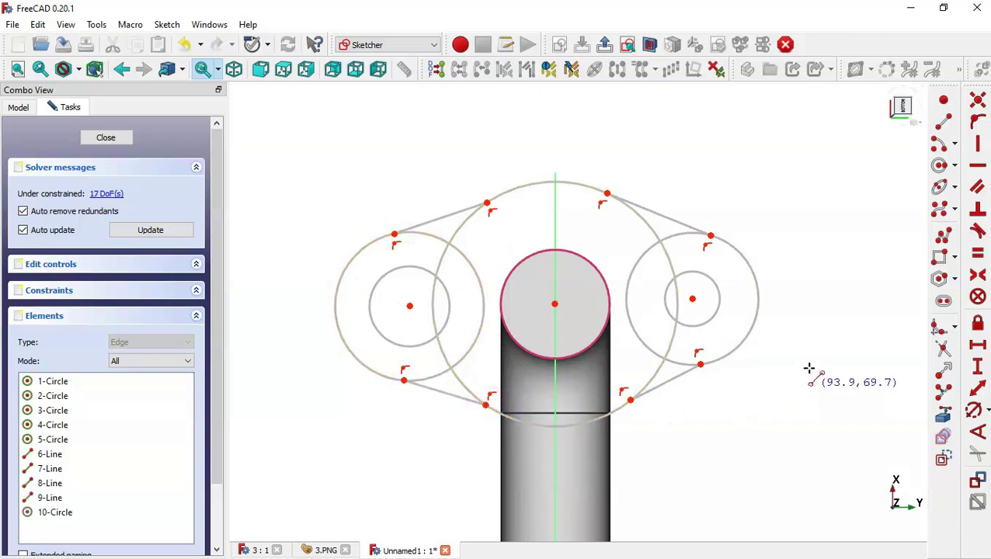
key(Escape)
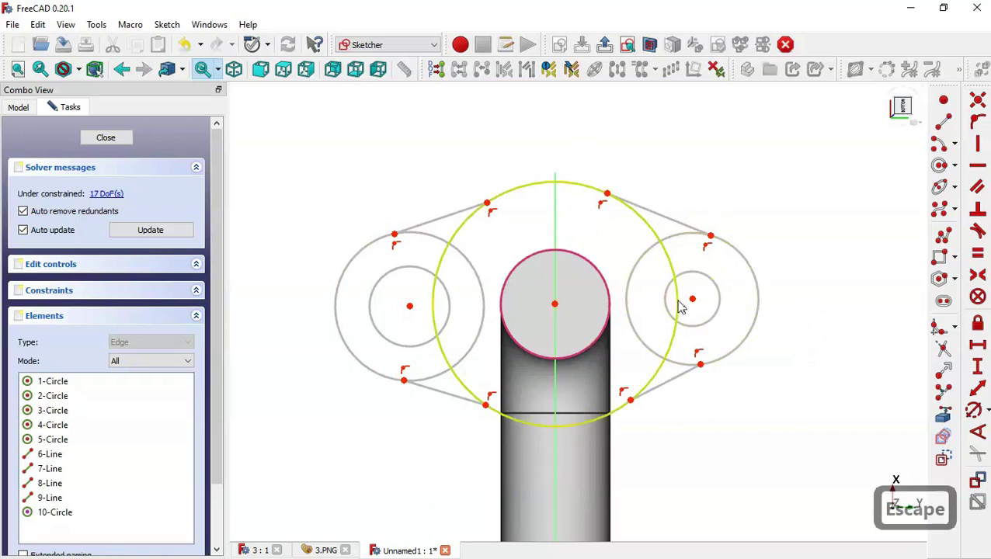
Trim the overlapping portions of the central and side circles into a single outline.
click(942, 350)
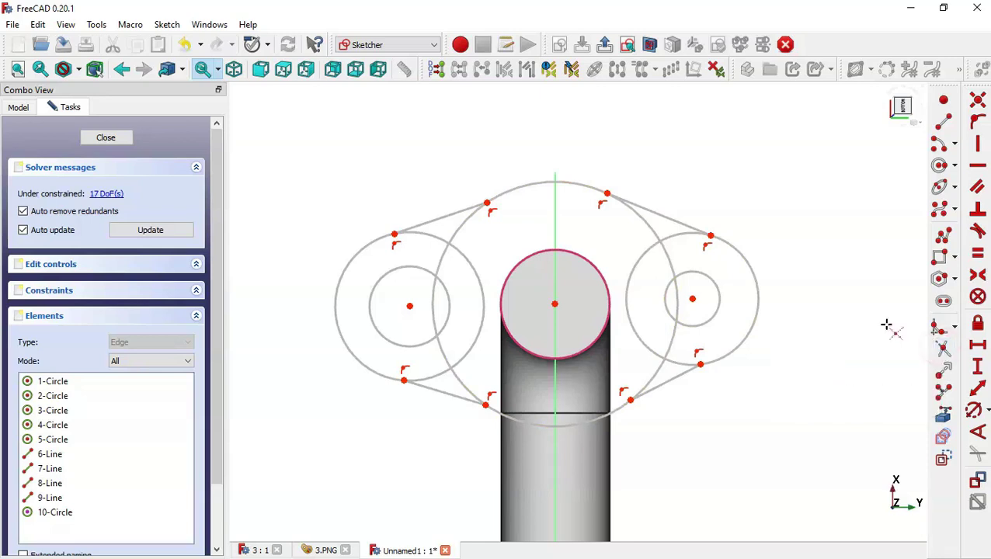
click(643, 223)
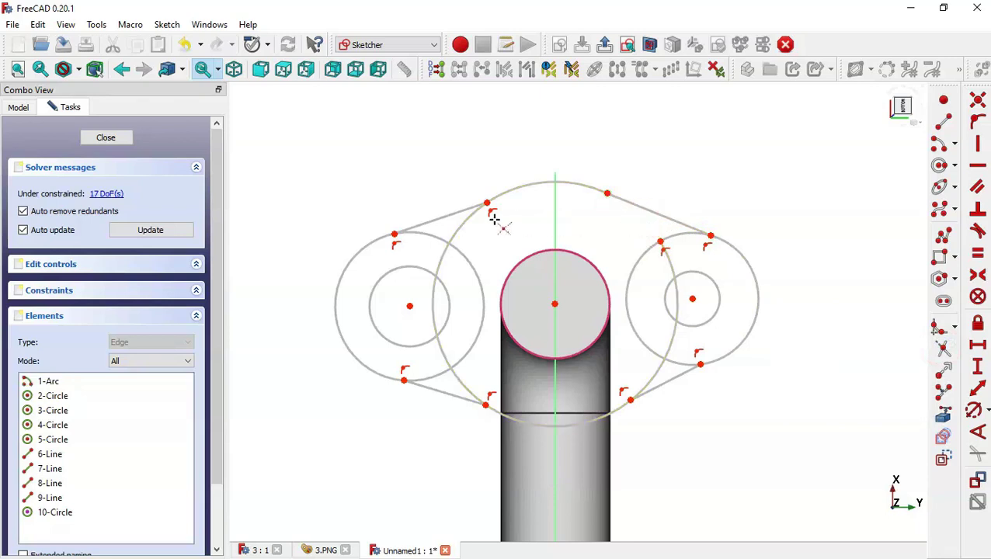
click(471, 218)
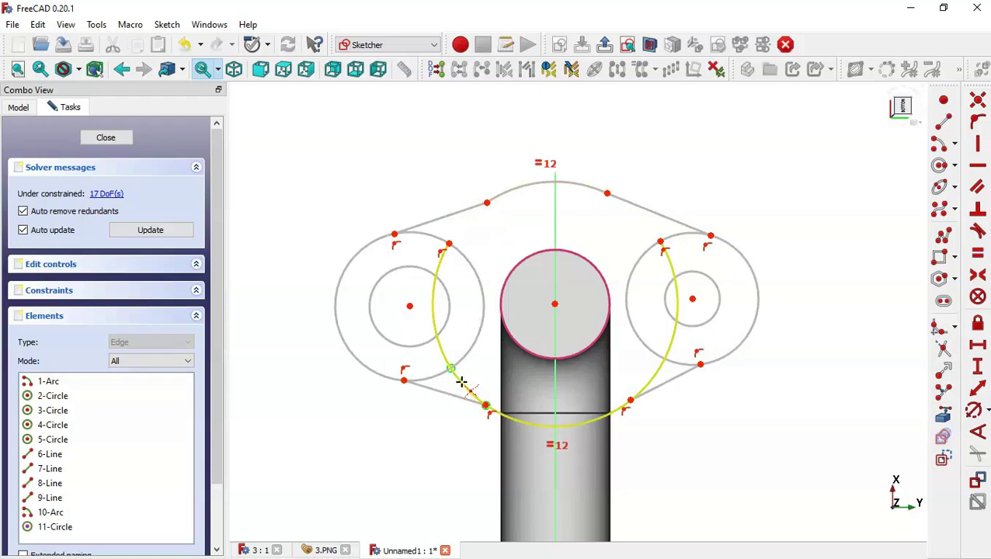
click(462, 382)
click(440, 376)
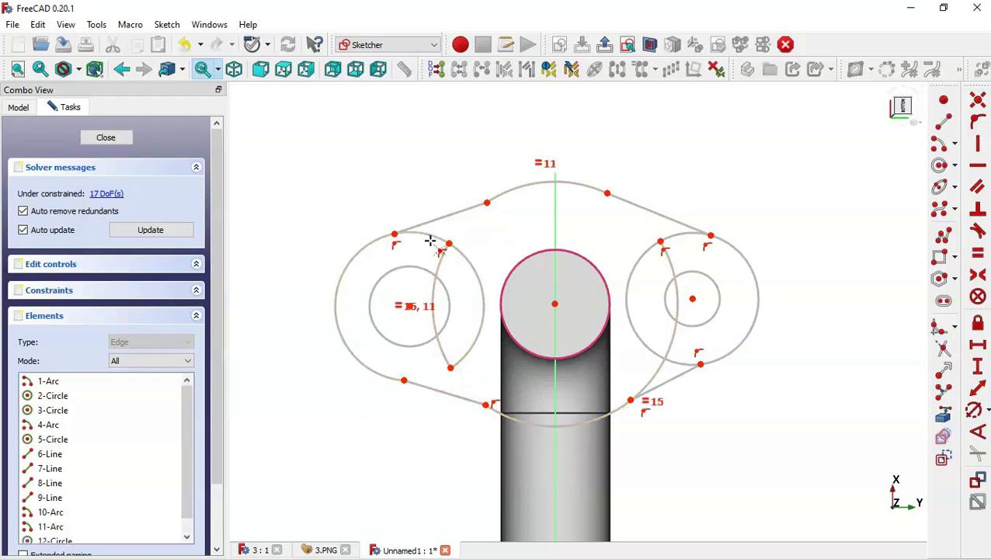
click(434, 244)
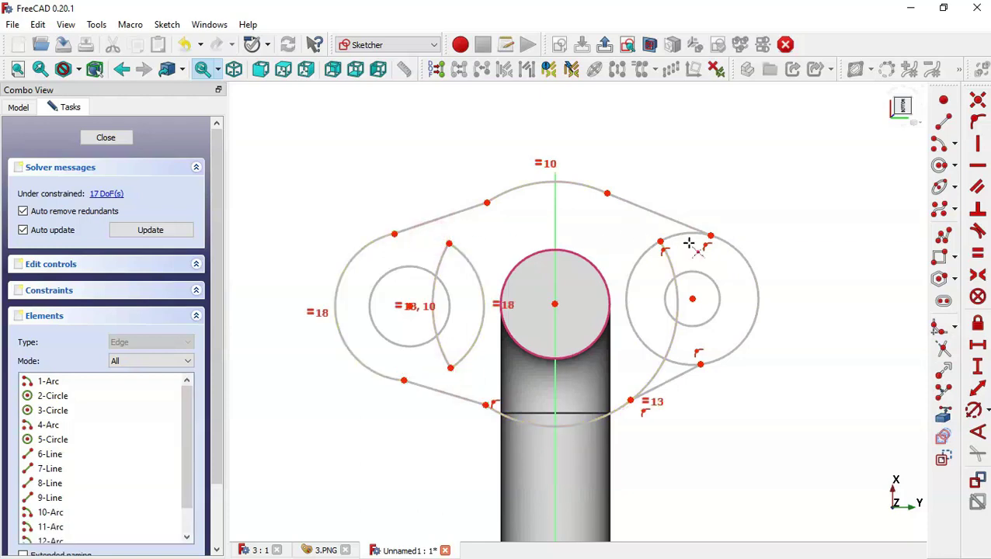
click(684, 238)
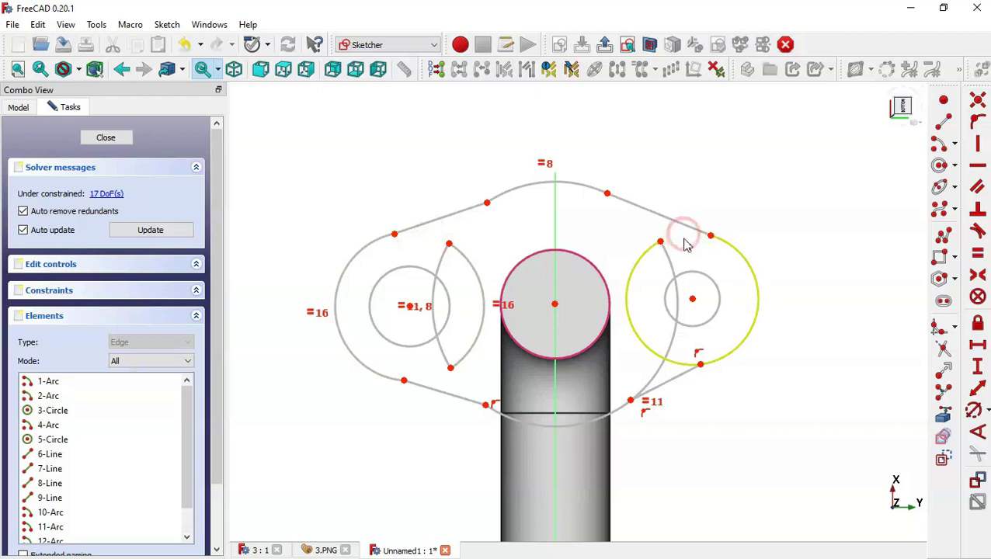
click(683, 364)
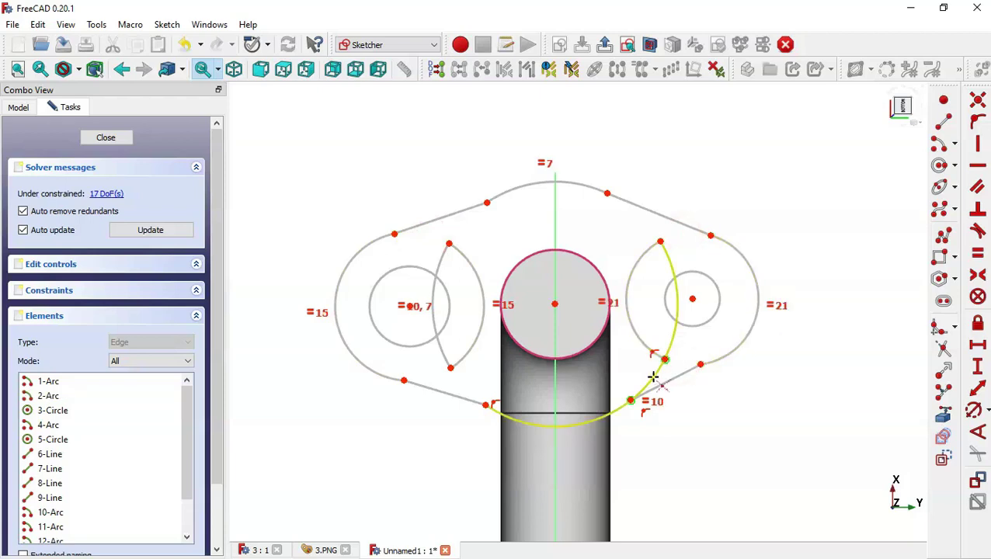
click(654, 380)
key(Escape)
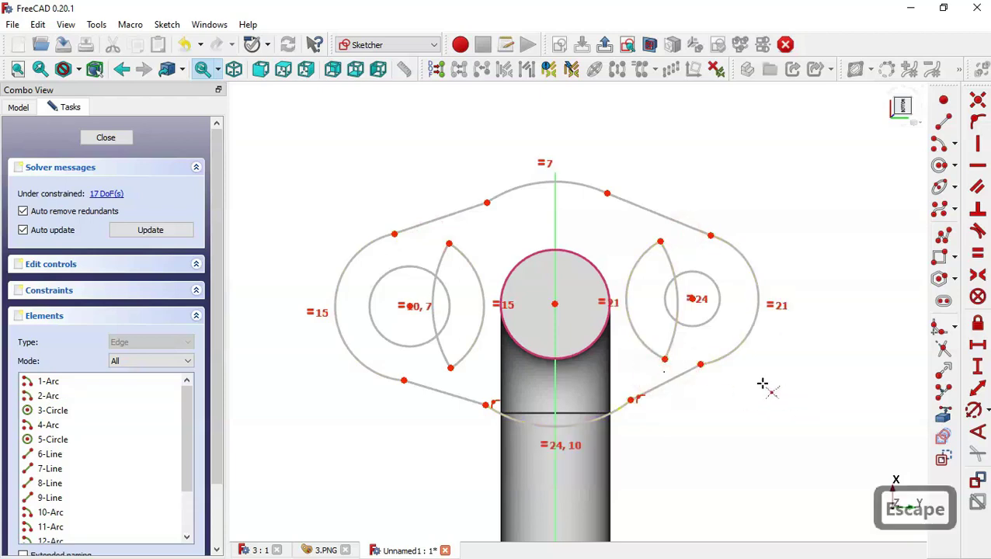
Delete the four leftover inner arcs around the two bolt holes.
click(664, 349)
click(648, 348)
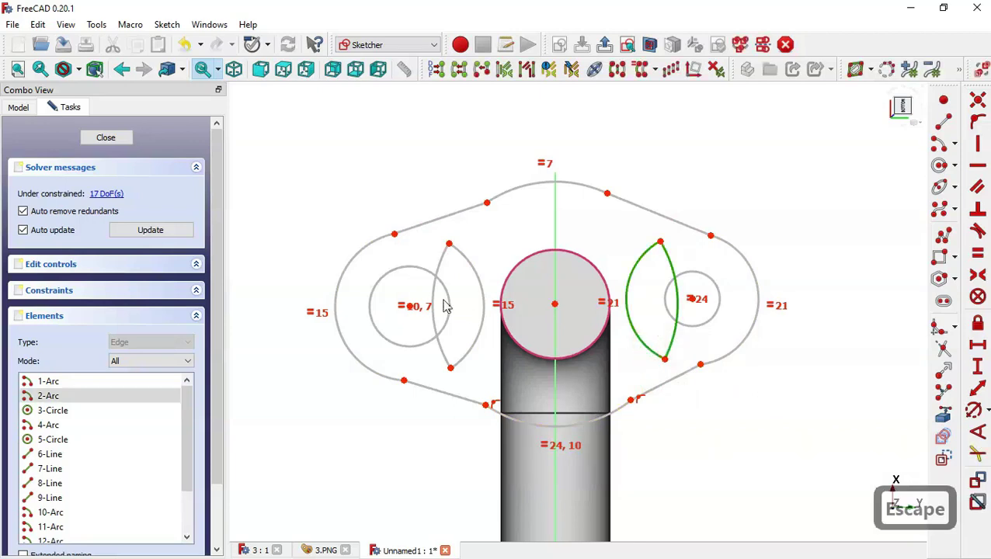
click(478, 276)
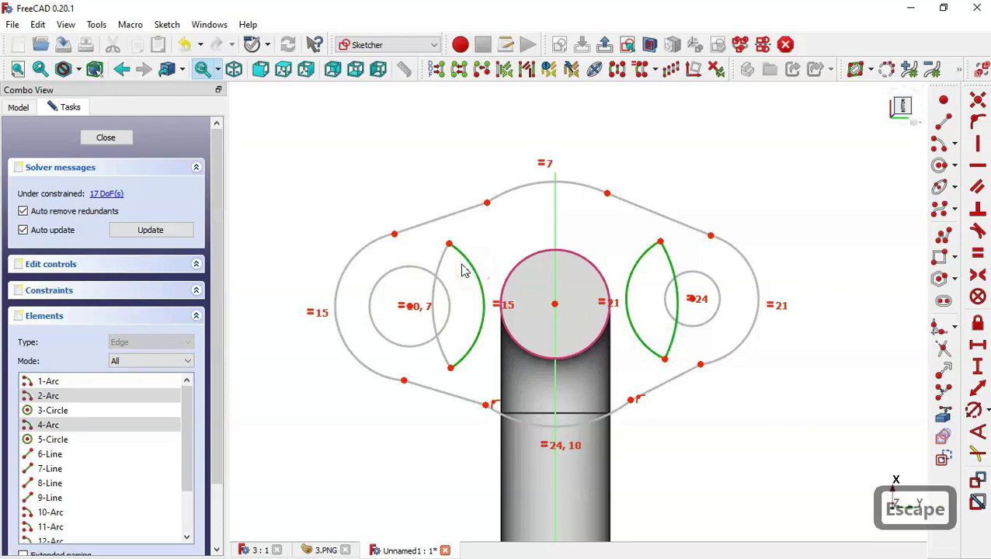
click(445, 261)
key(Delete)
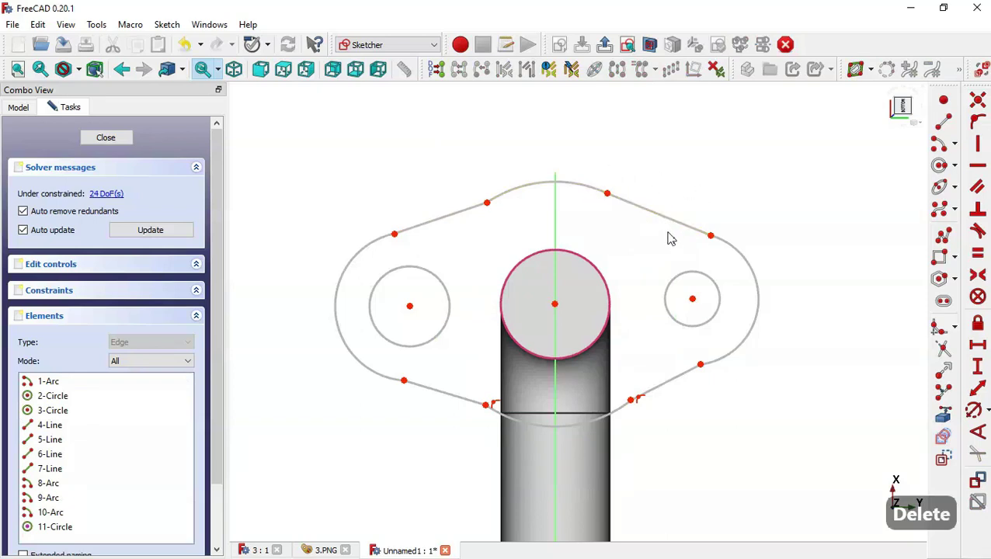
Make the right-side lines tangent to the top arc and the right arc.
click(978, 231)
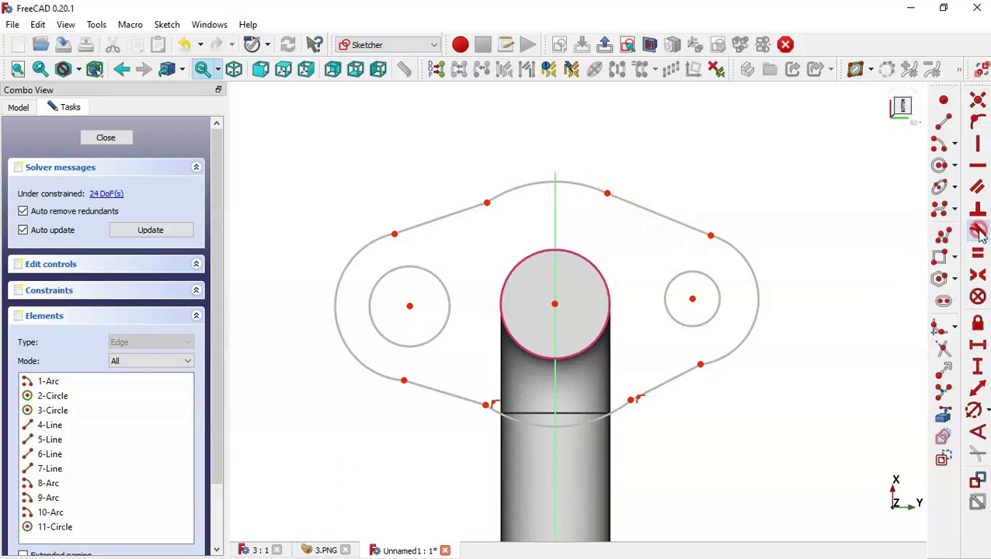
click(596, 185)
click(633, 202)
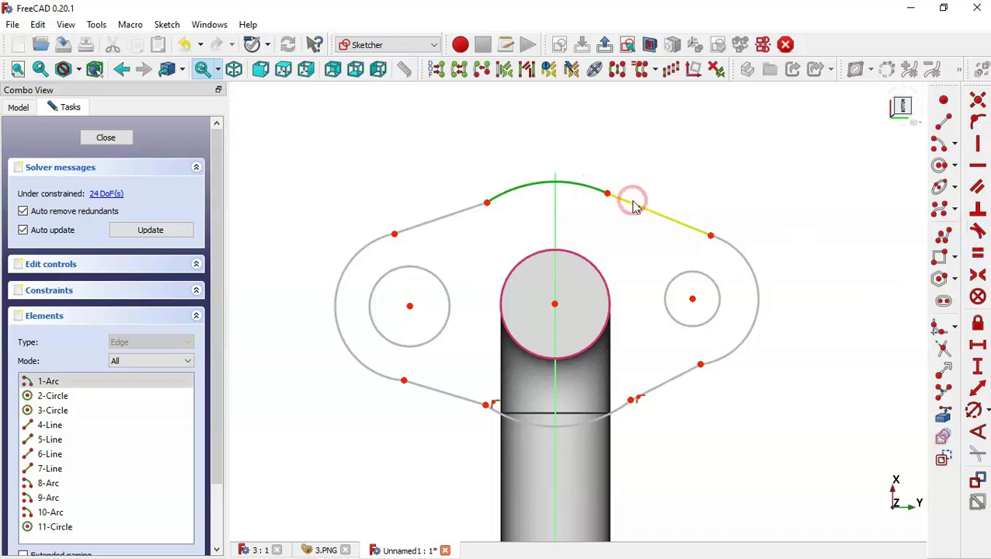
click(689, 224)
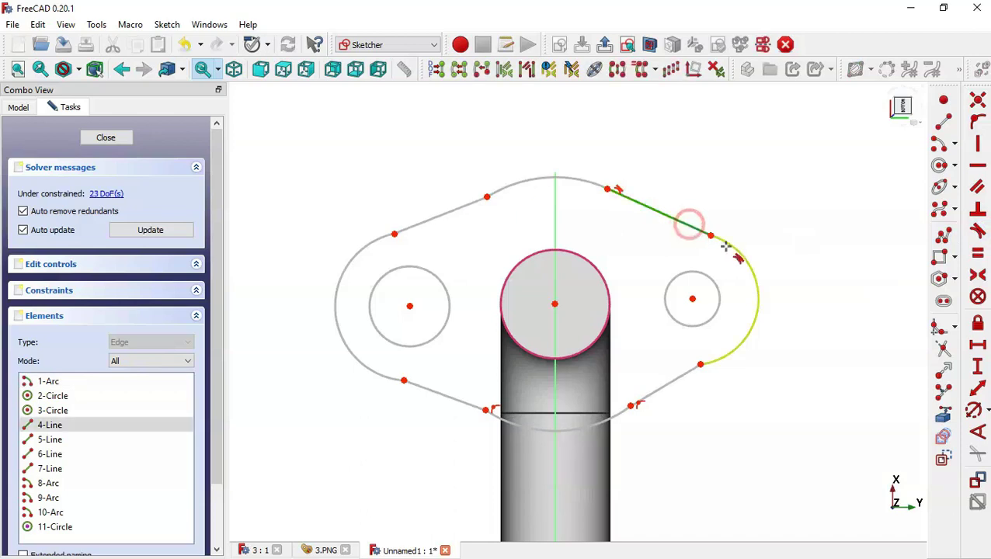
click(737, 251)
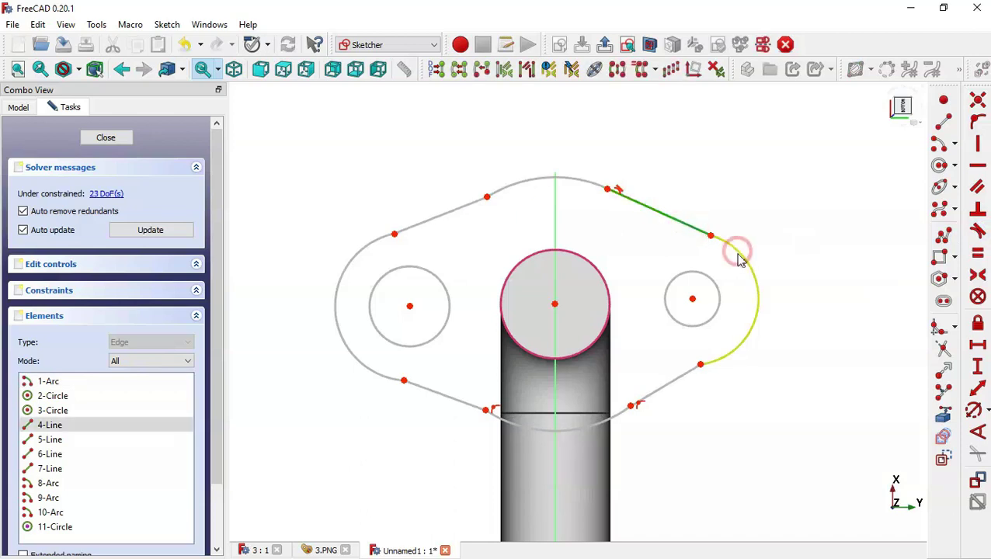
click(734, 351)
click(670, 379)
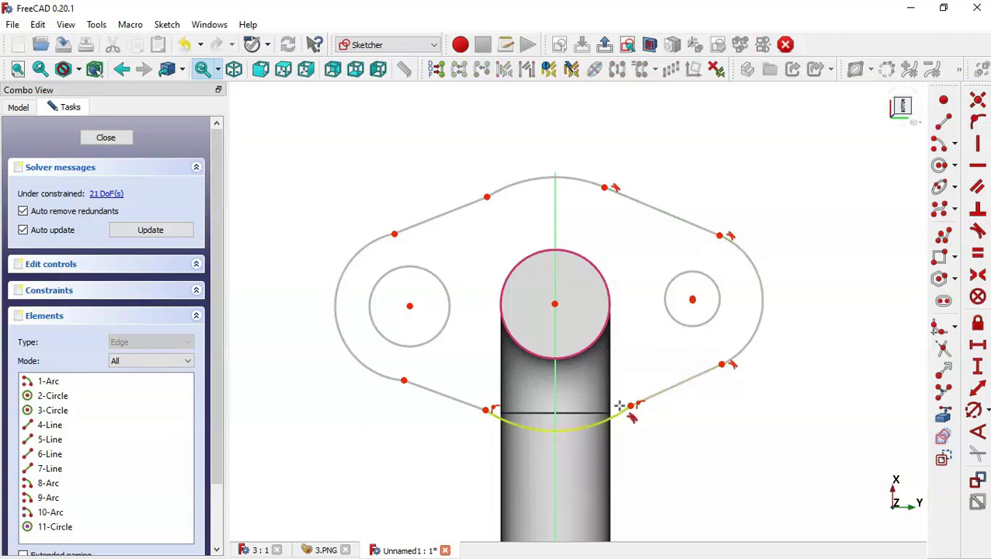
Make the left-side lines tangent to the left arc and the upper-left line tangent to the top arc.
click(454, 399)
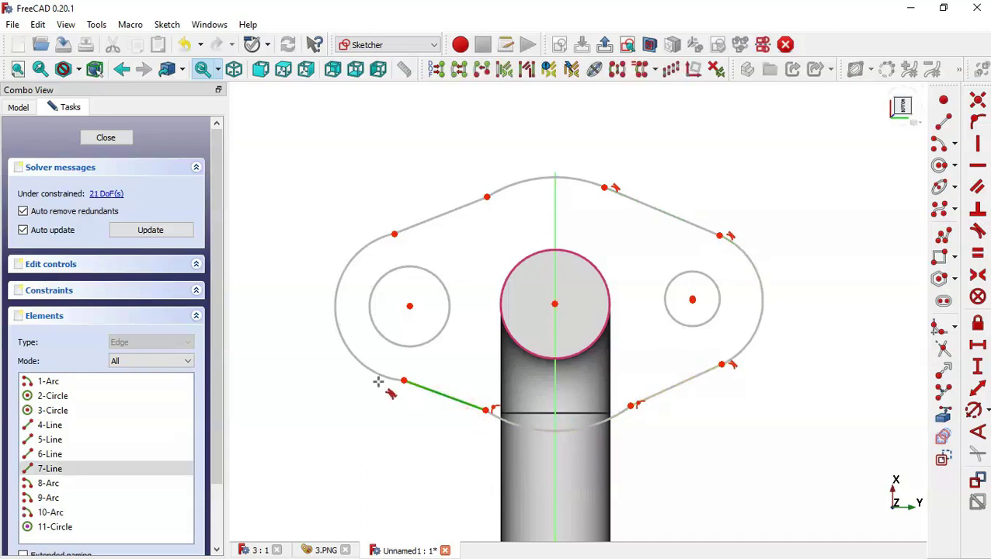
click(378, 378)
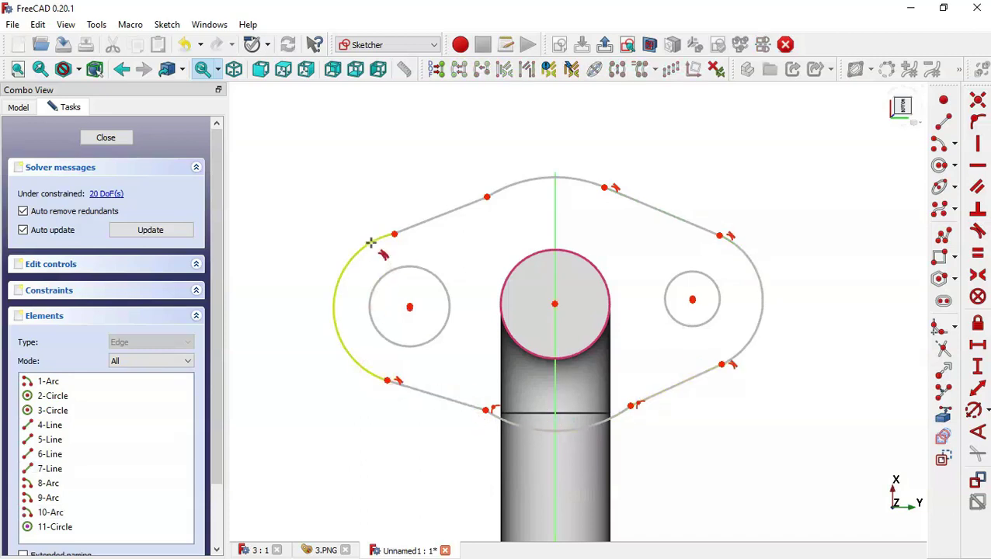
click(440, 219)
click(438, 220)
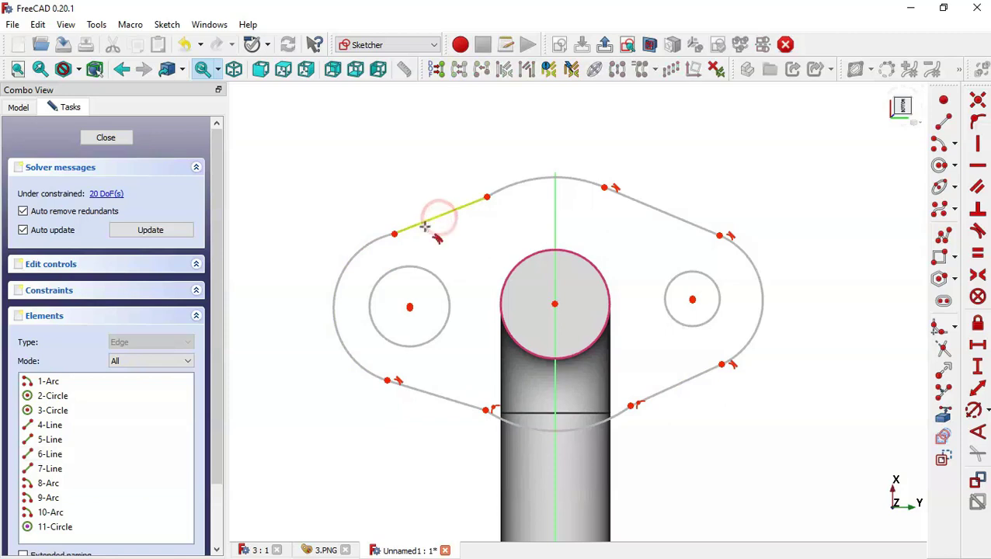
click(375, 237)
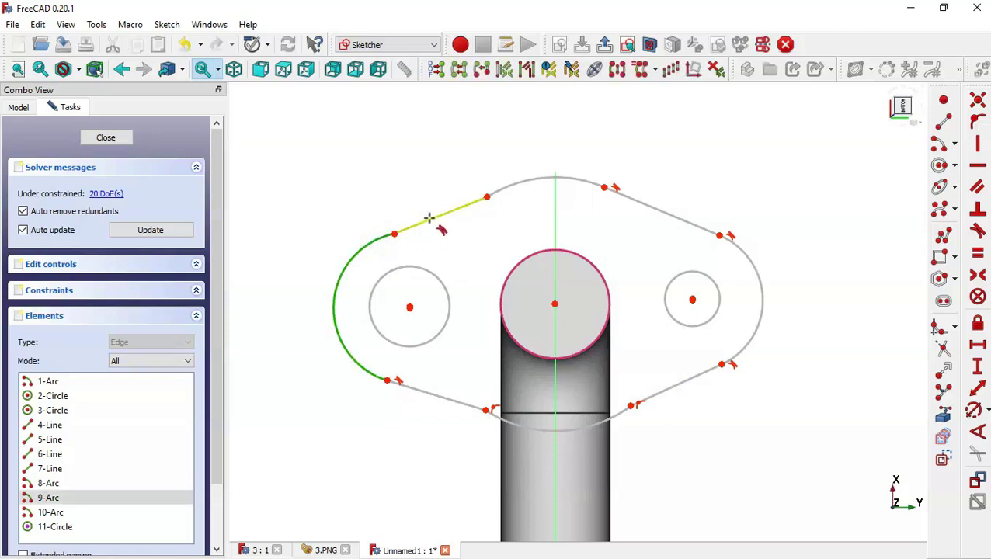
click(429, 218)
key(t)
click(475, 204)
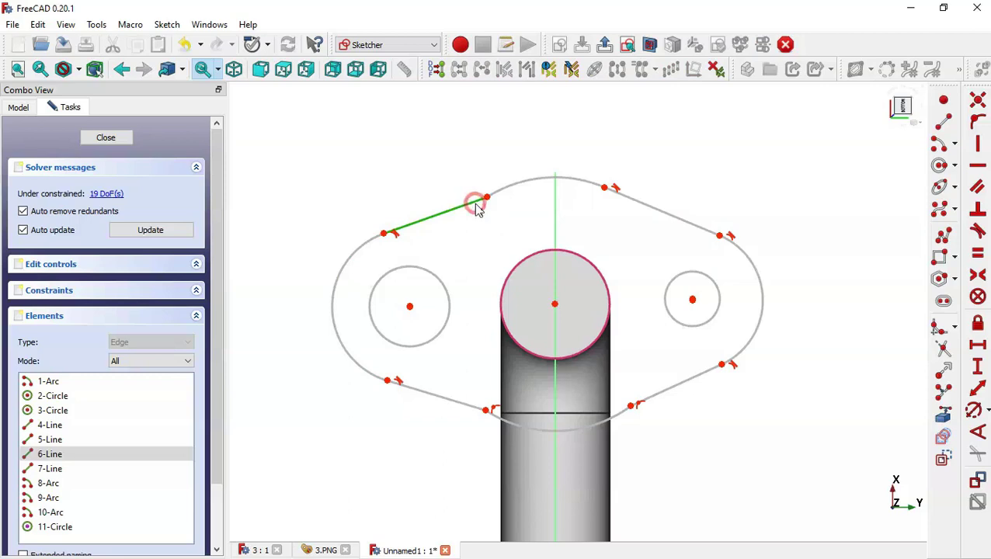
click(513, 182)
key(t)
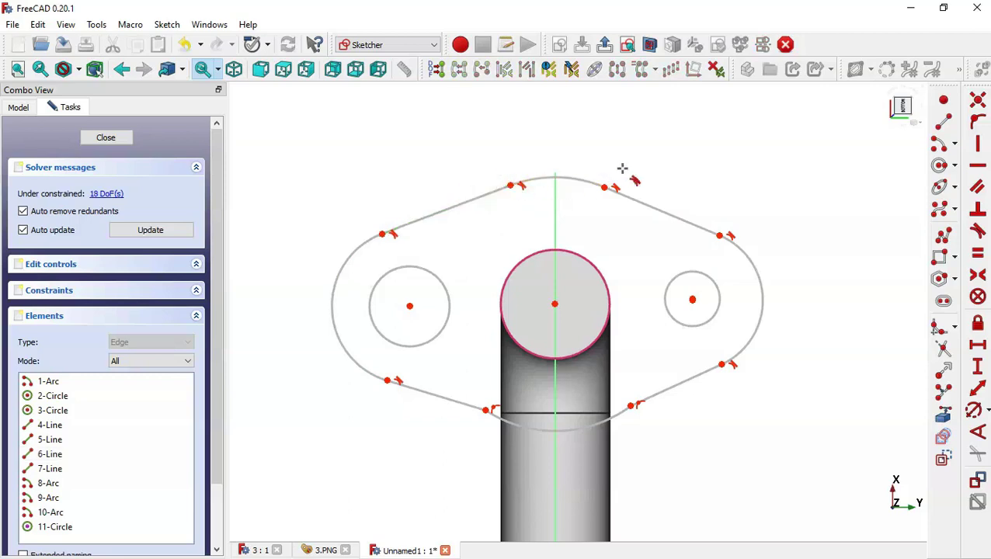
key(Escape)
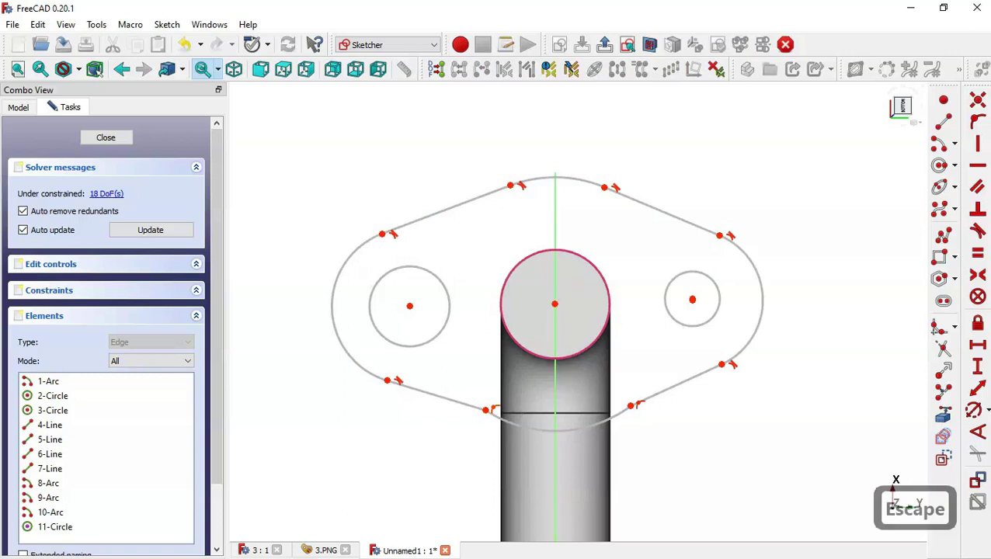
Make both lower lines tangent to the bottom arc.
click(978, 232)
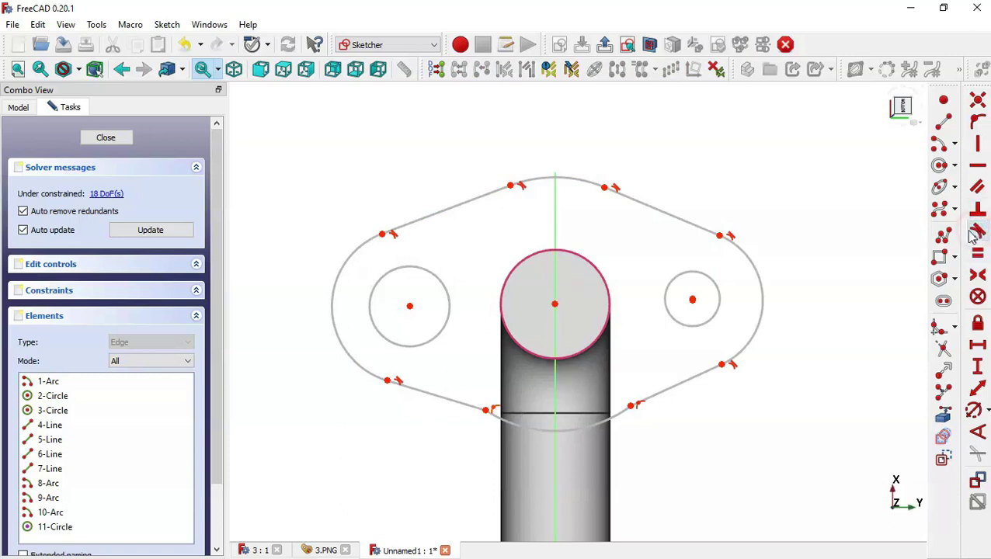
click(472, 405)
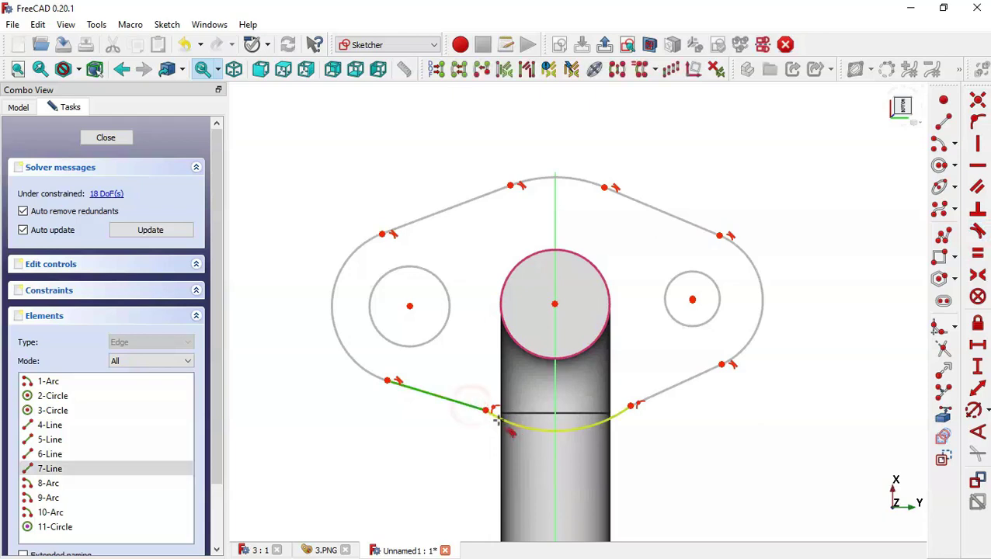
click(507, 421)
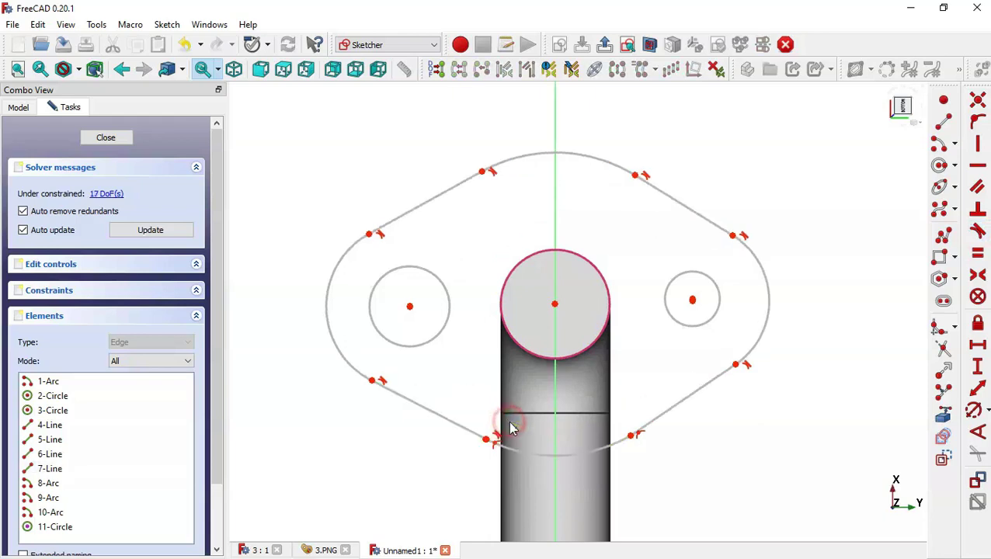
click(653, 422)
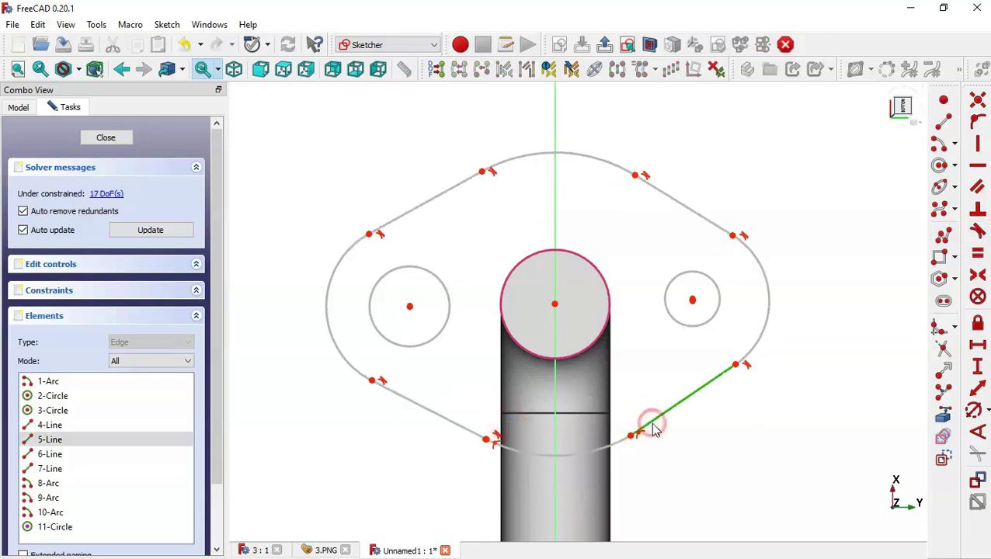
click(616, 444)
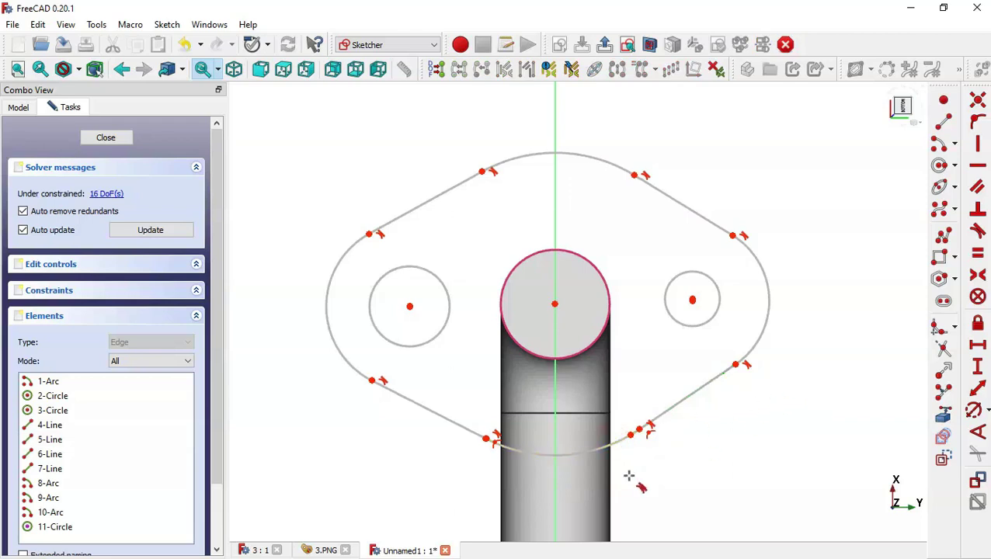
key(Escape)
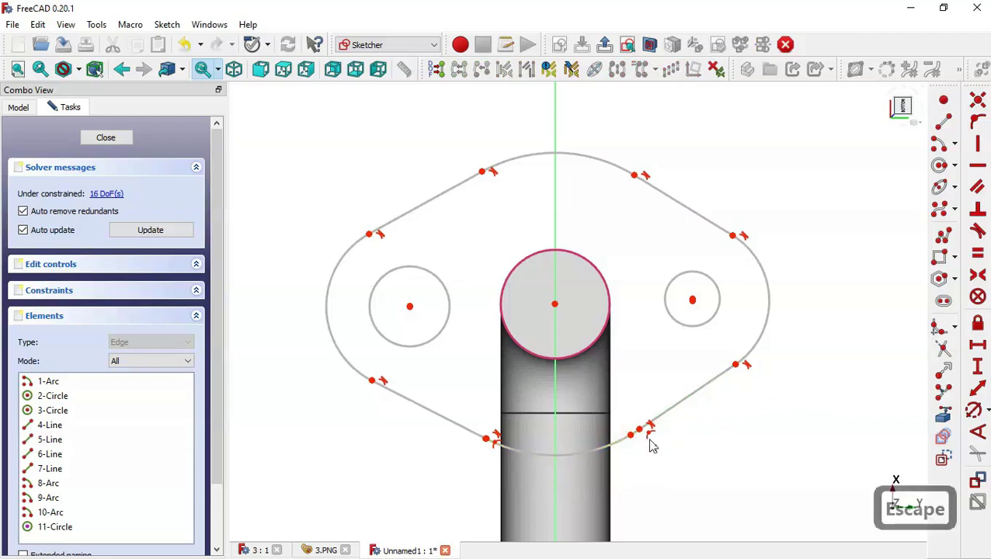
Zoom in and trim away the leftover overlapping line piece at the outline's corner.
scroll(653, 447, up, 8)
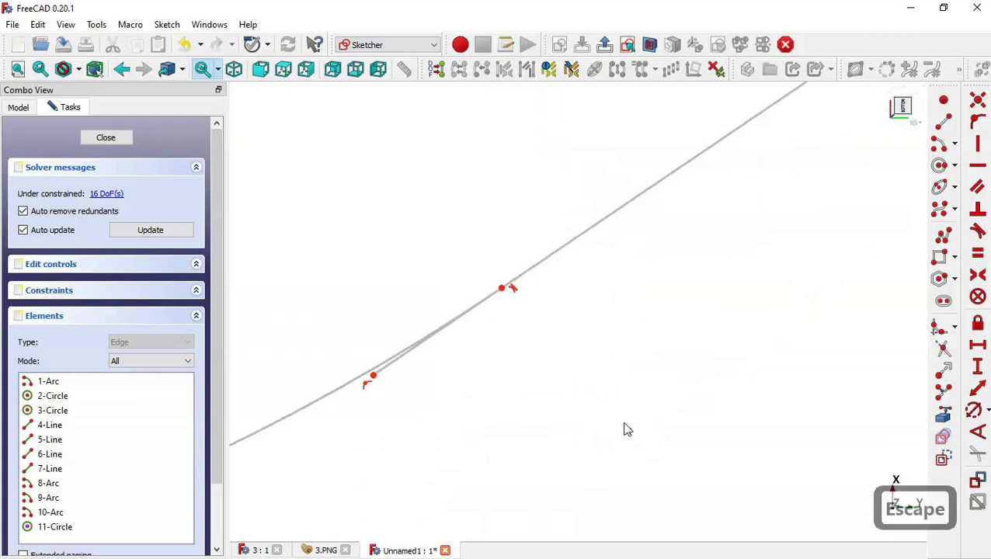
scroll(403, 302, up, 2)
click(421, 376)
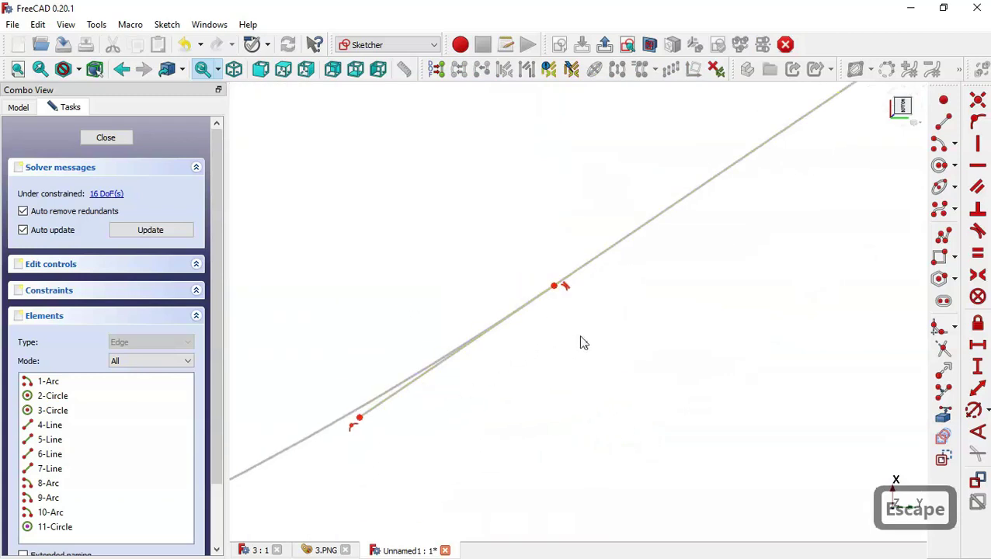
click(942, 349)
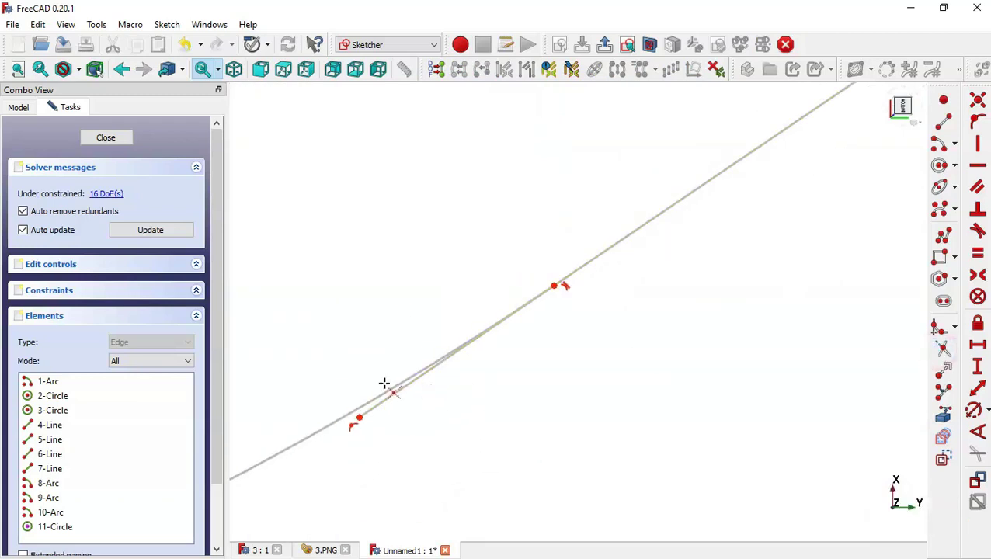
click(407, 392)
scroll(653, 404, down, 5)
scroll(653, 405, down, 5)
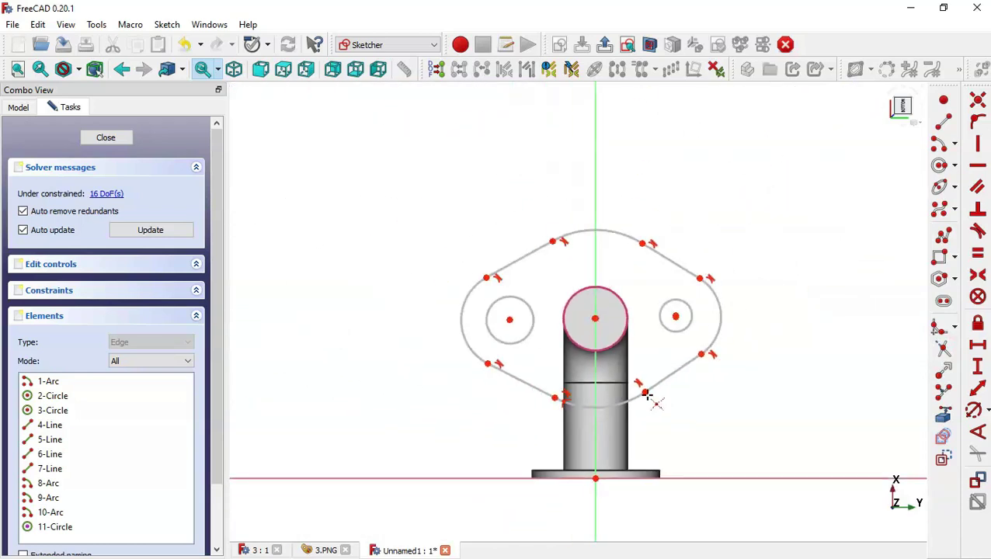
scroll(637, 286, up, 2)
scroll(637, 286, up, 1)
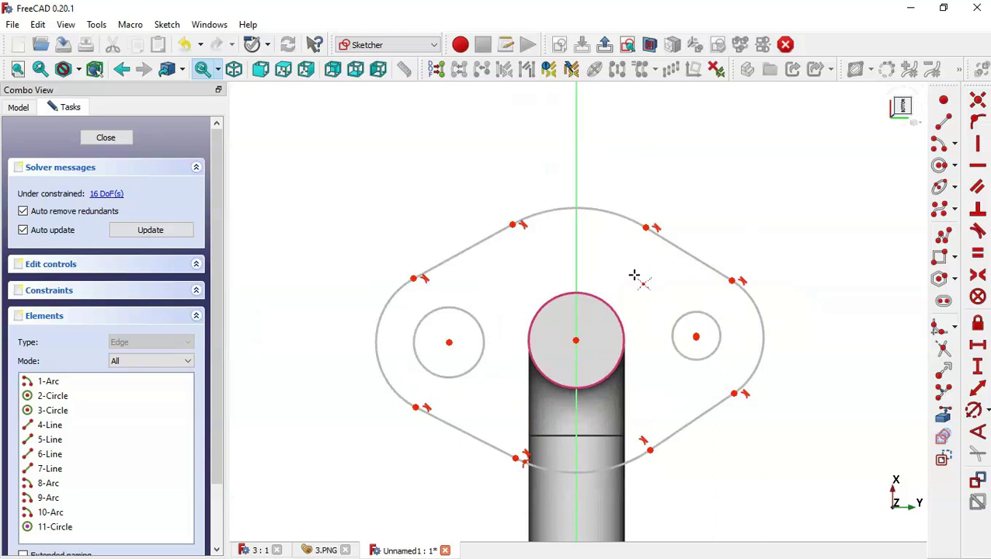
key(Escape)
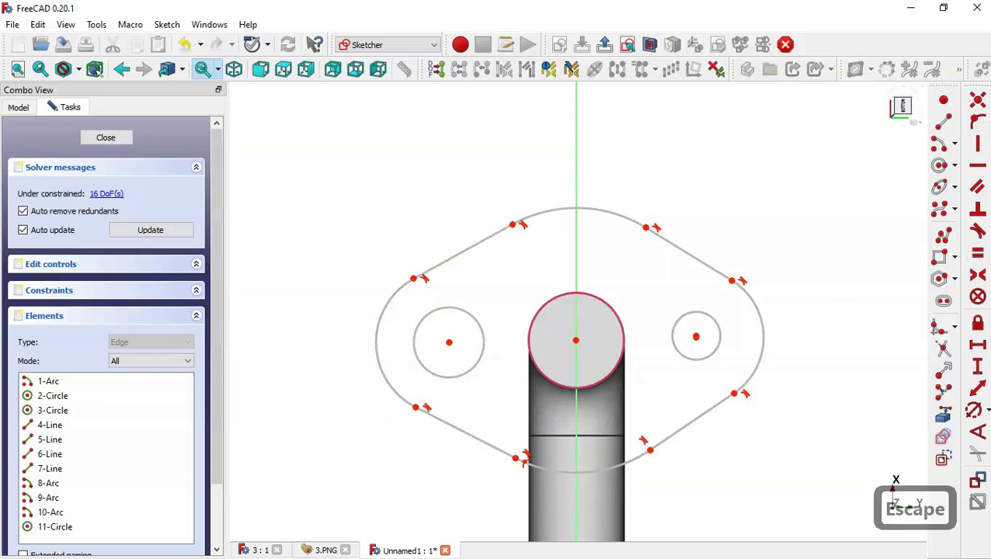
Make the top and bottom arcs, the two bolt holes, and the two side arcs pairwise equal.
click(978, 253)
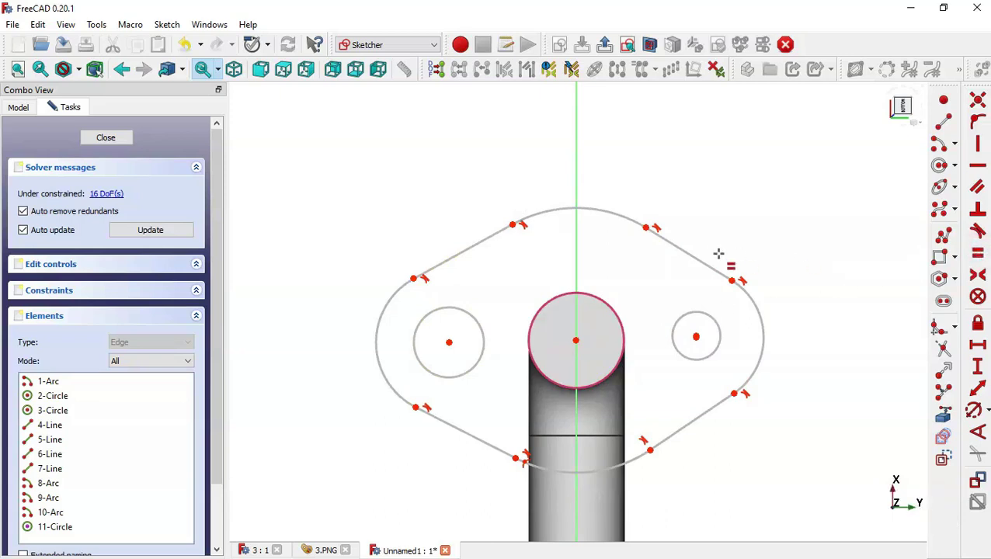
click(606, 210)
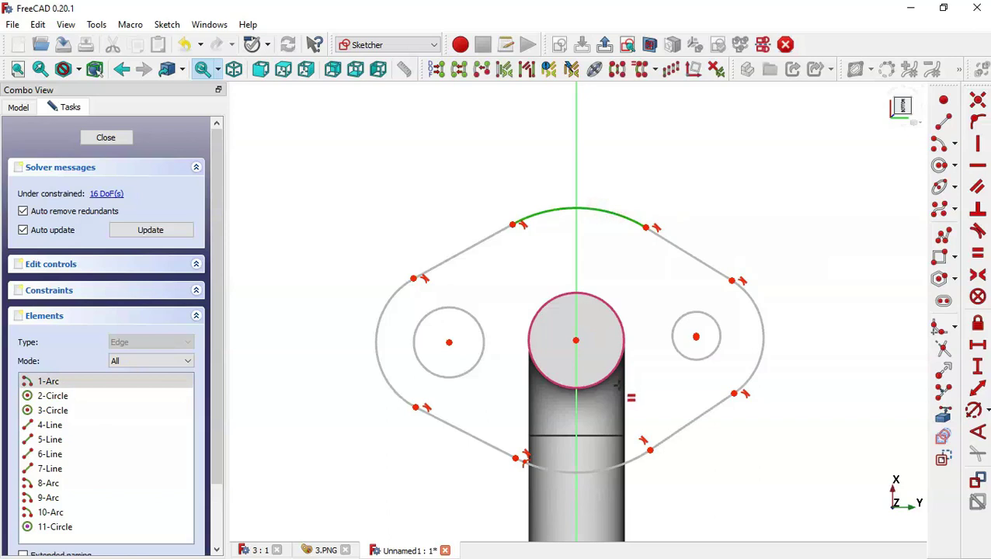
click(610, 465)
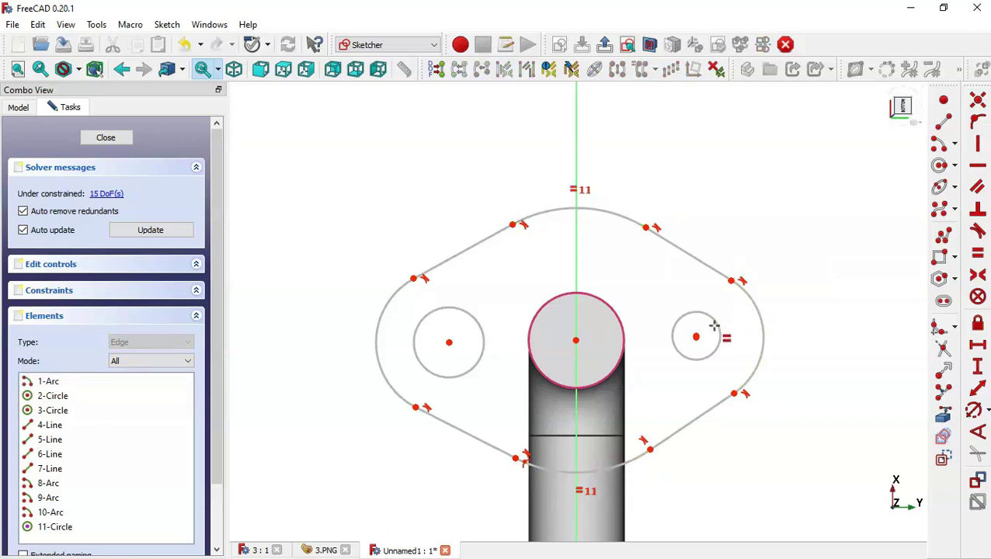
click(717, 327)
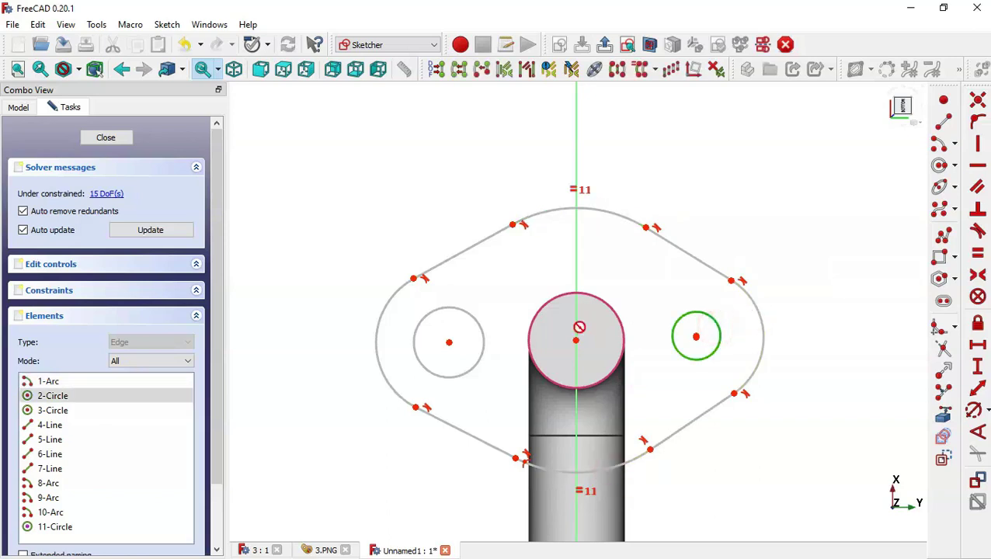
click(479, 325)
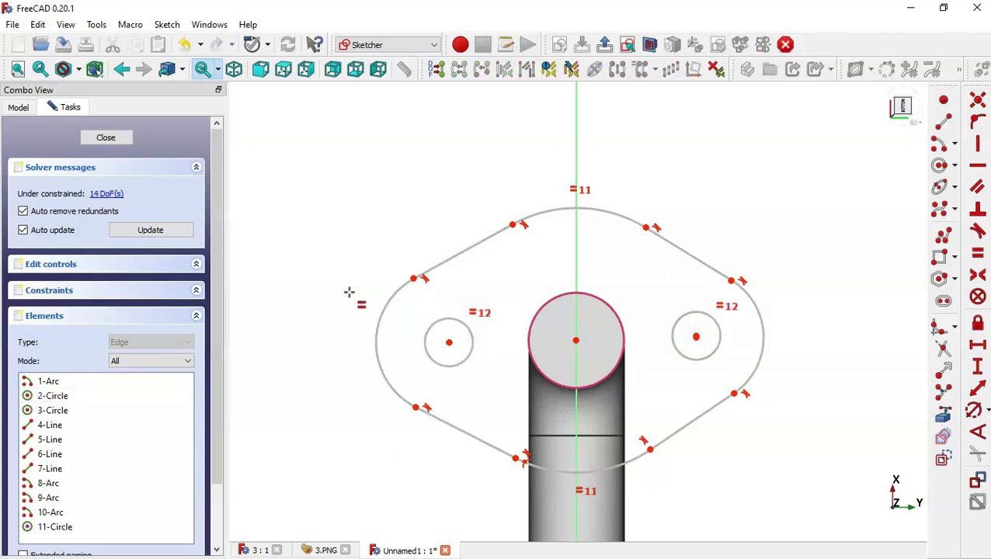
click(390, 295)
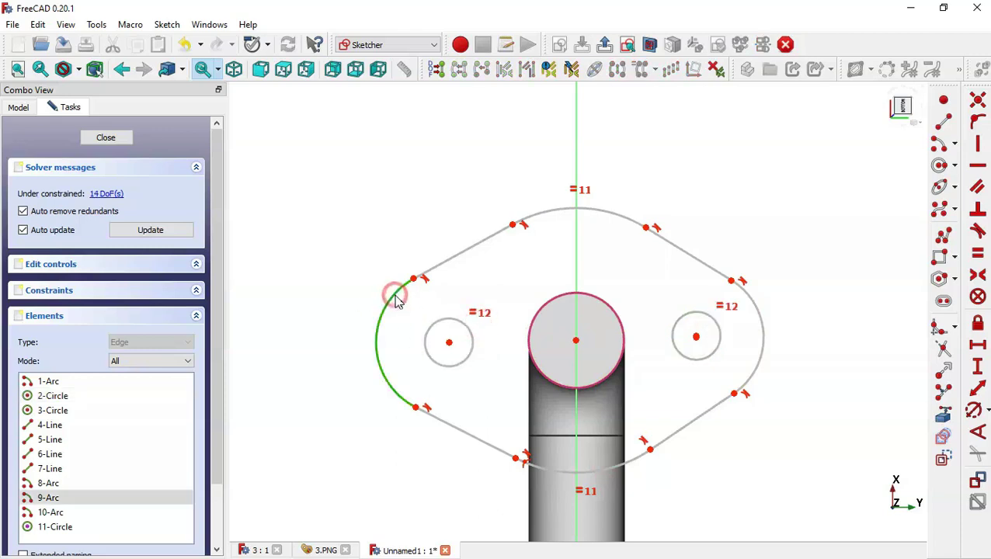
click(756, 312)
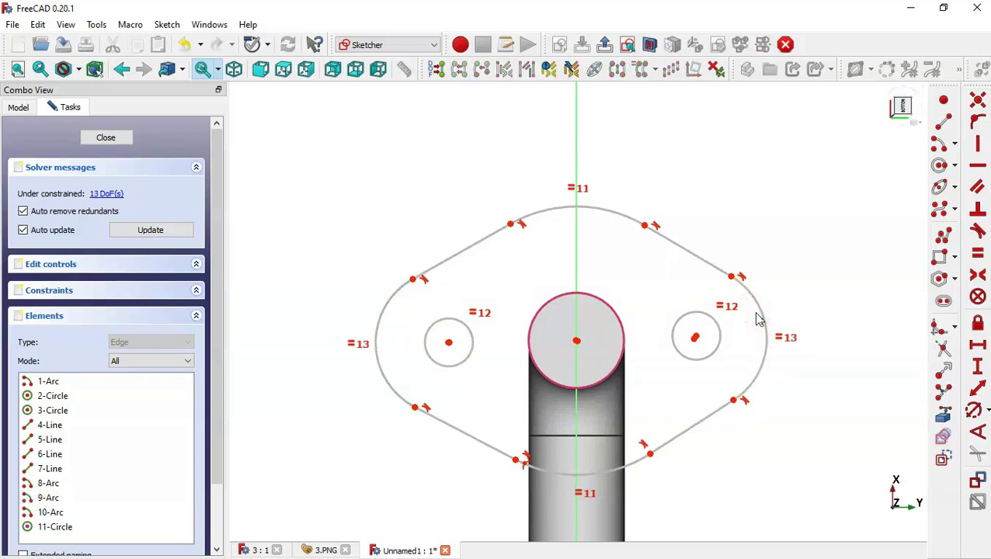
Make all four straight edges of the oval outline equal in length.
click(703, 258)
click(702, 418)
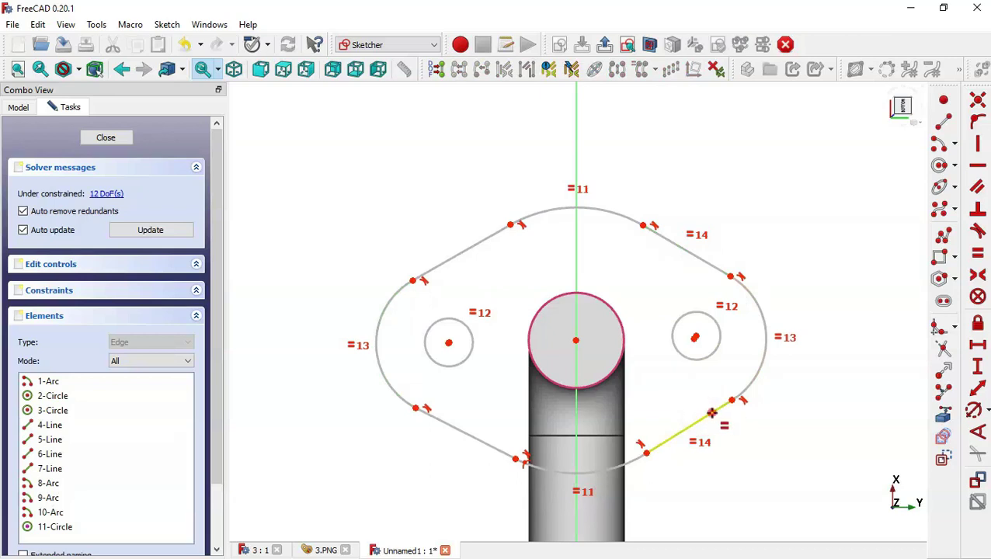
click(712, 413)
click(470, 247)
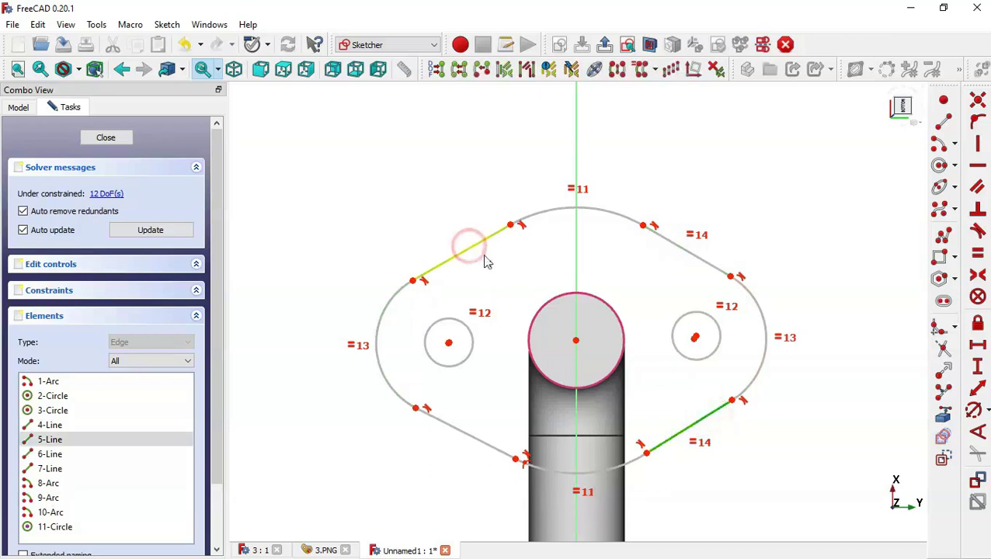
click(481, 246)
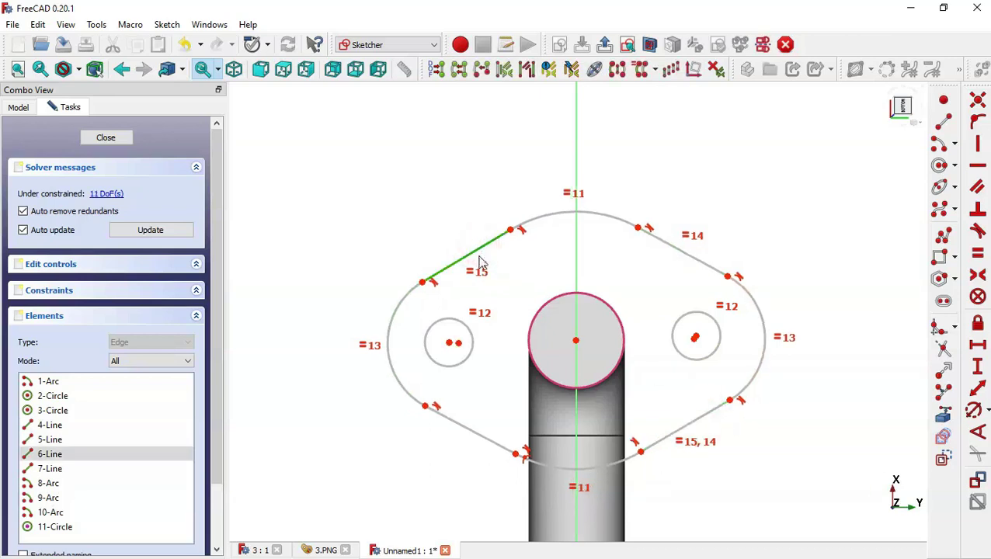
click(474, 432)
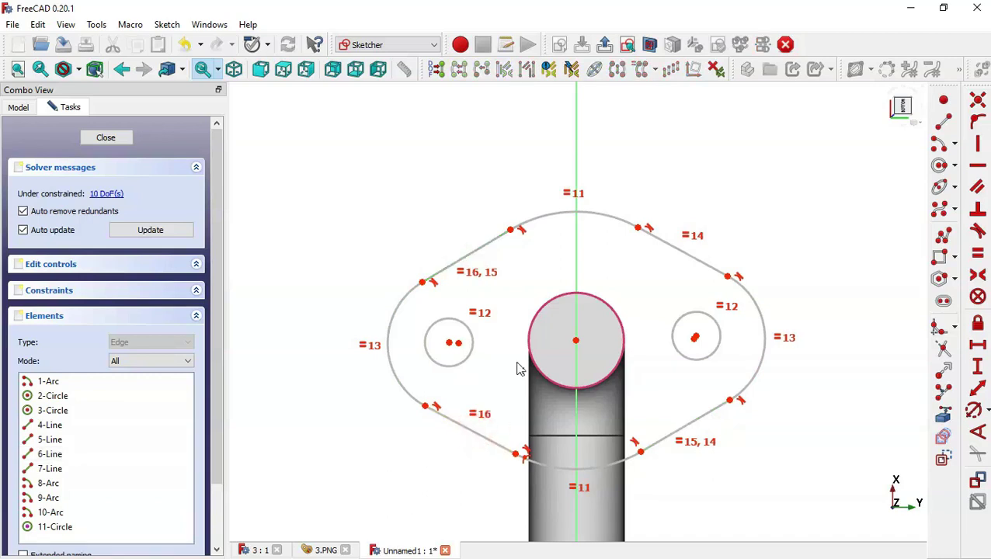
key(Escape)
drag(439, 333, 470, 356)
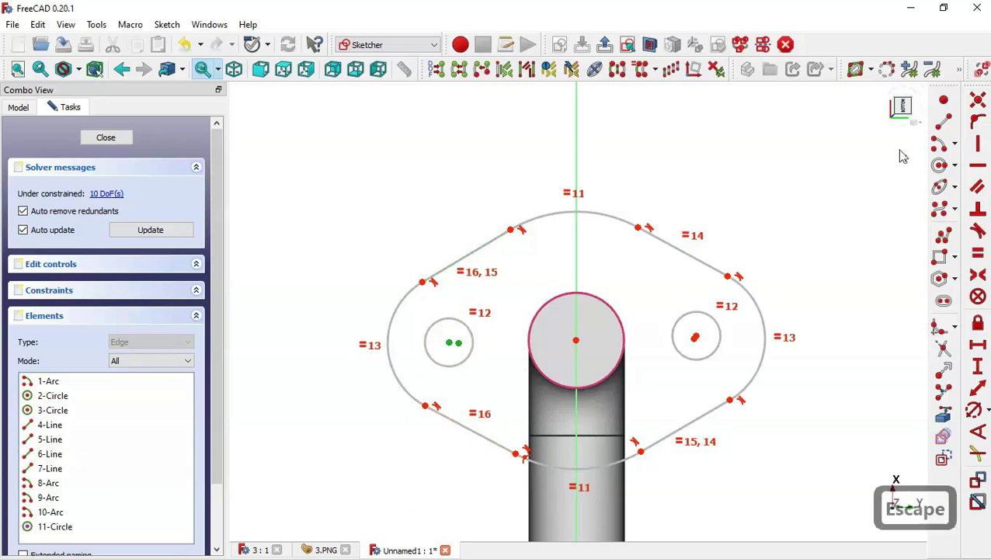
Make each hole centre coincident with its point, then make the two hole centres symmetric about the vertical axis.
click(980, 102)
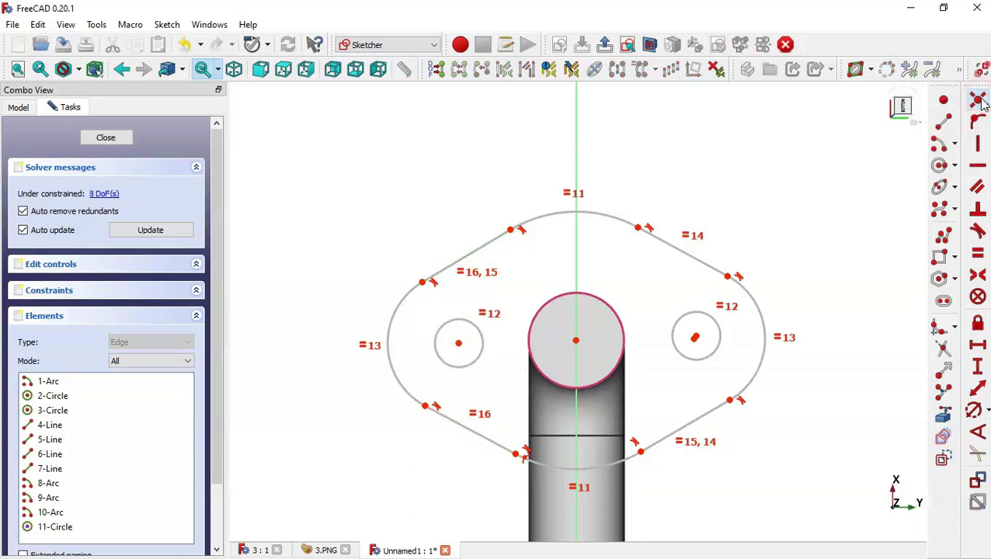
click(695, 337)
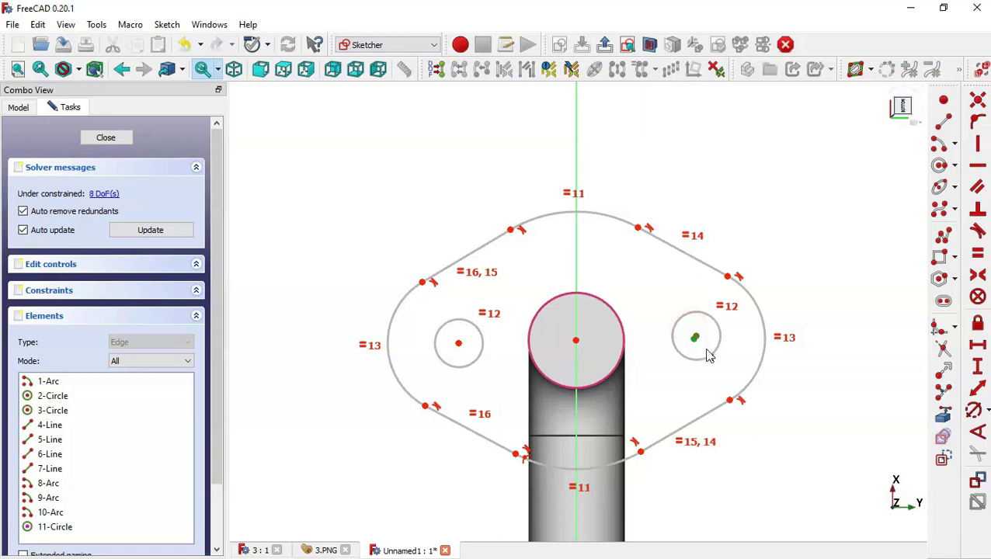
click(985, 103)
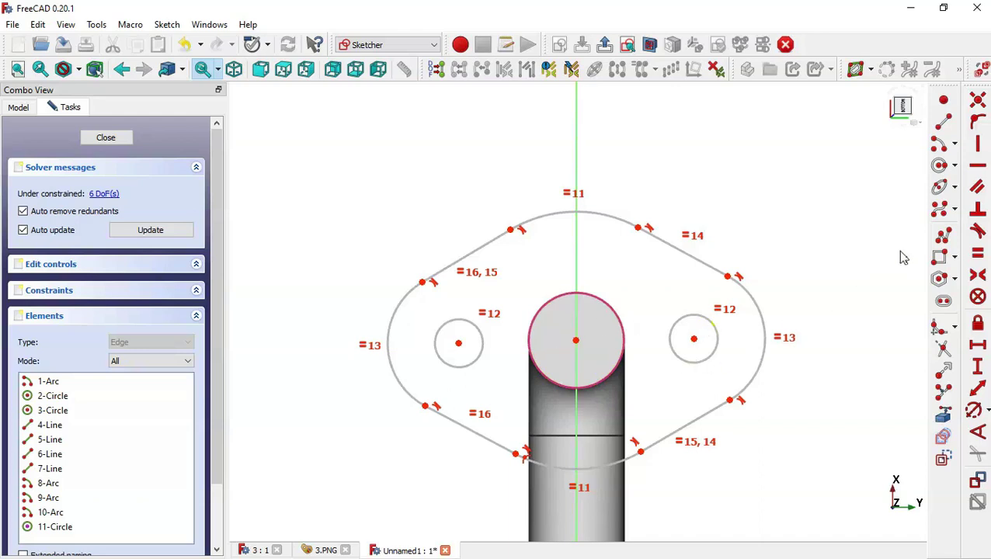
click(980, 276)
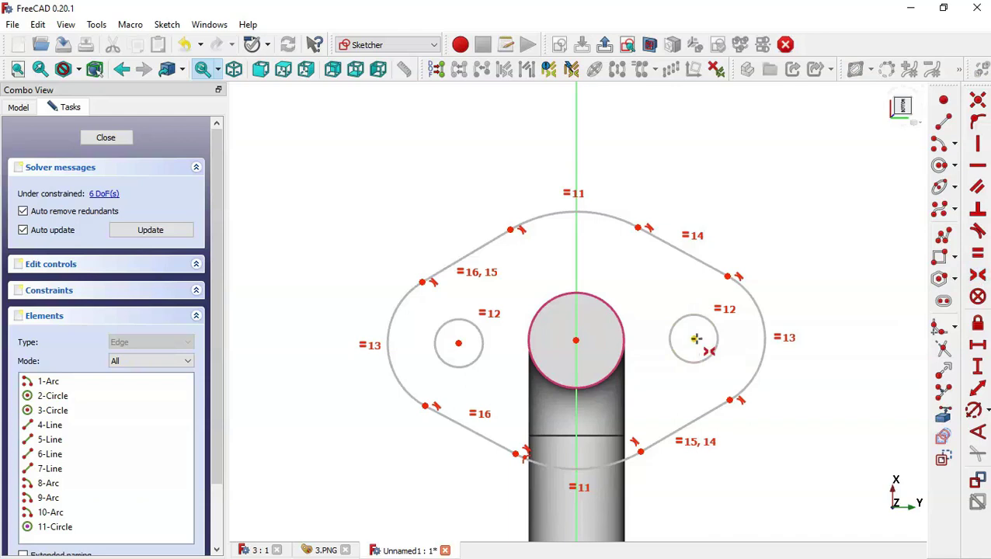
click(695, 339)
click(458, 342)
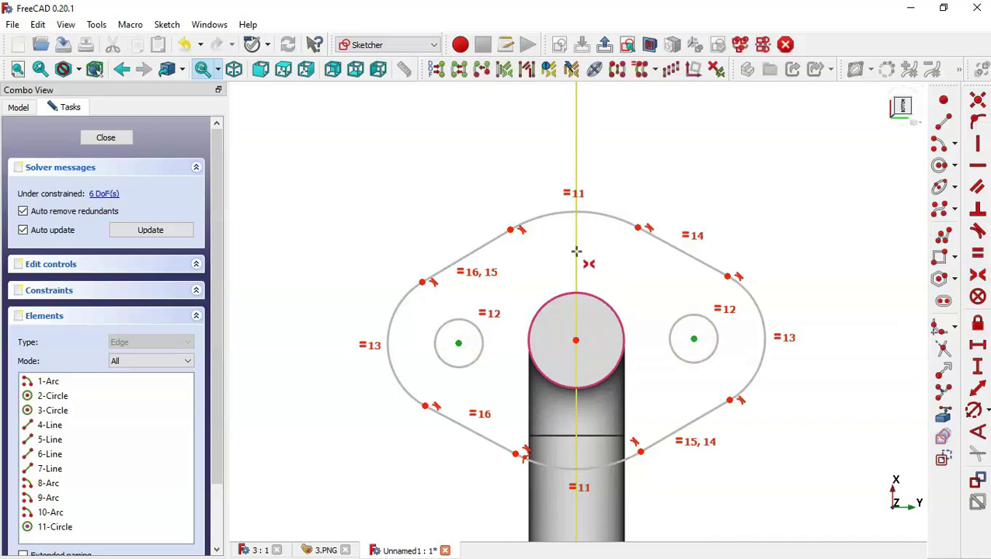
click(576, 251)
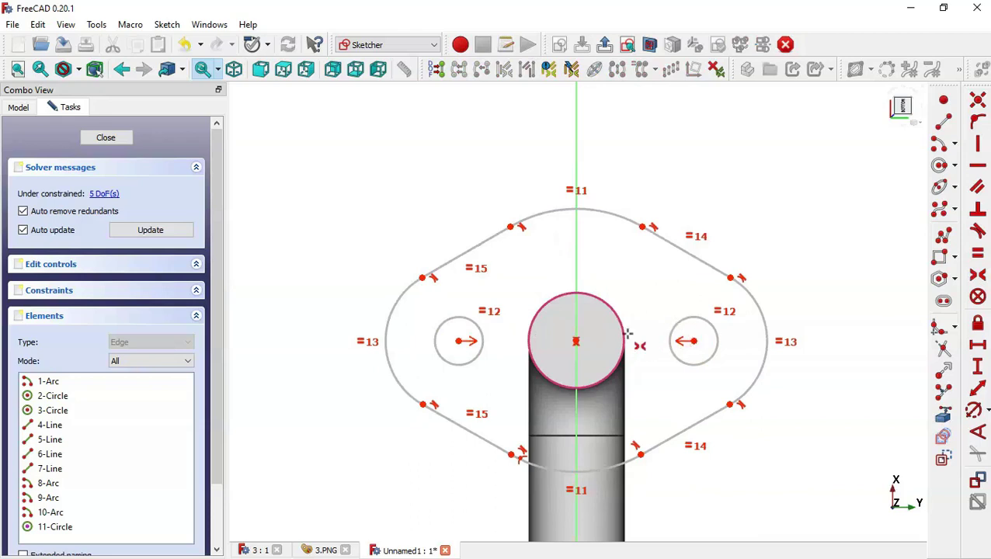
key(Escape)
Move the holes down and align the left hole centre horizontally with the pipe circle's centre.
drag(461, 344, 469, 375)
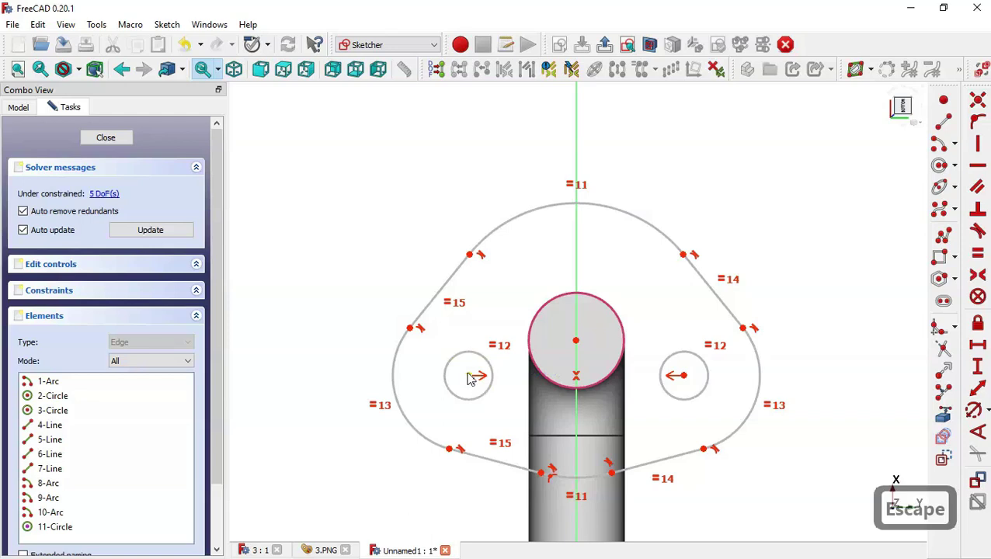
click(468, 376)
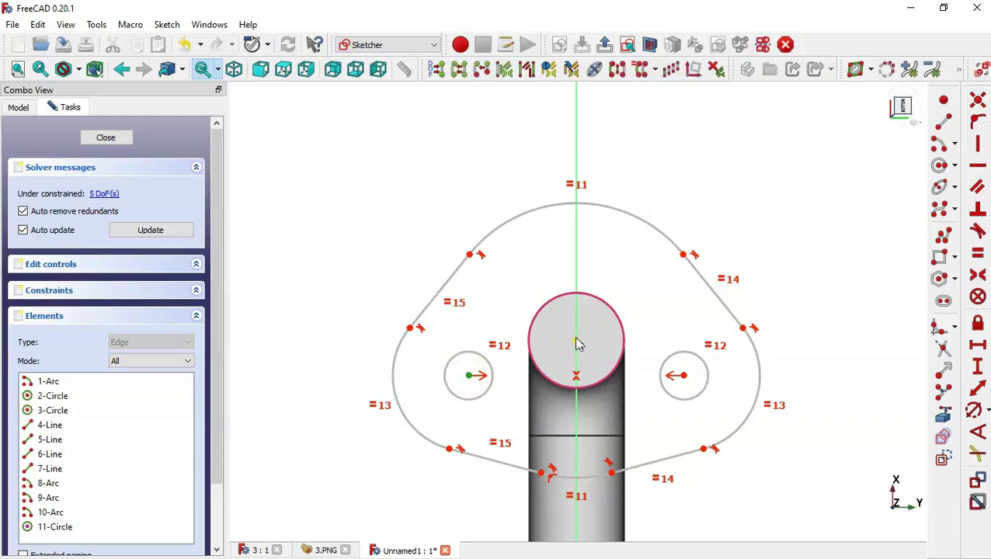
click(576, 339)
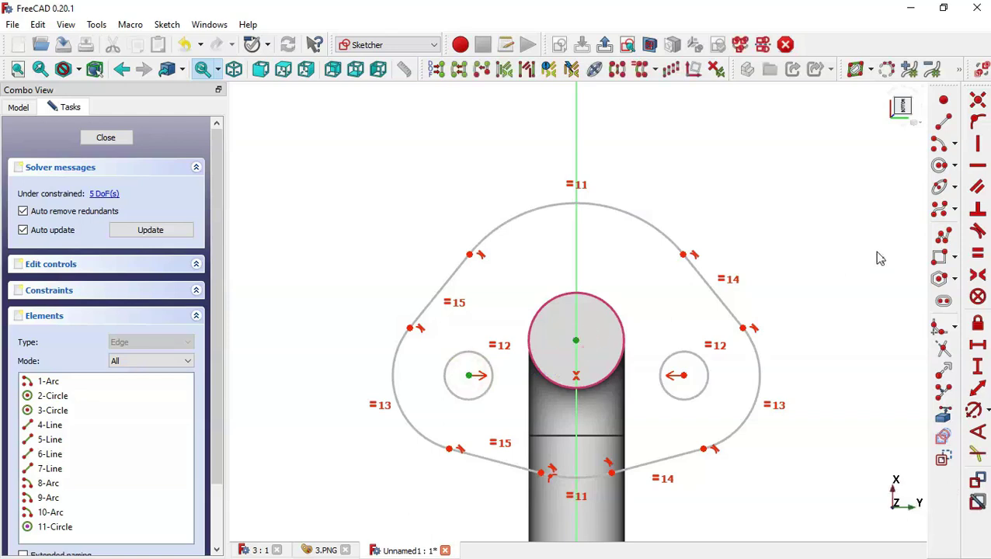
click(980, 167)
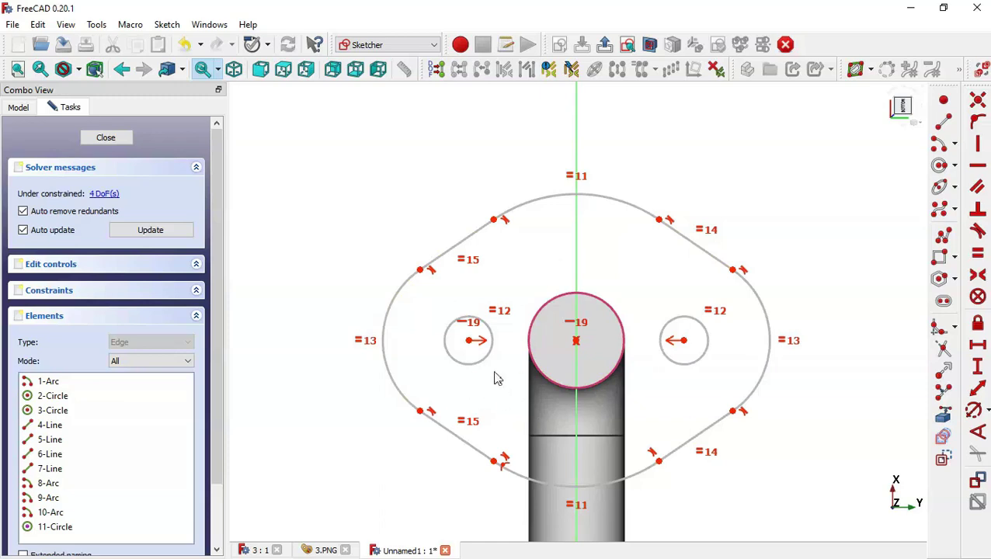
Give the right hole a Ø10 diameter, the top arc R35 and the end arc R15.
click(974, 410)
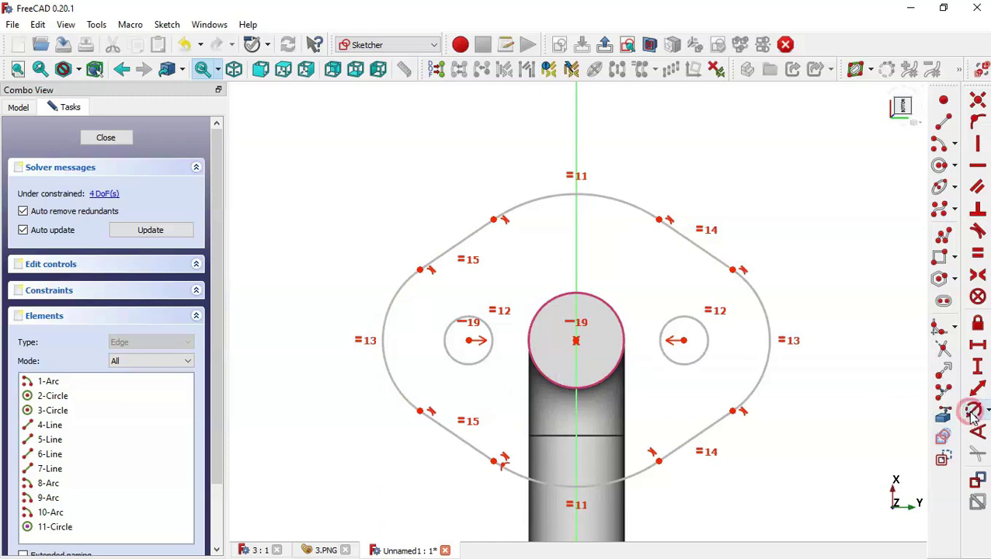
click(681, 317)
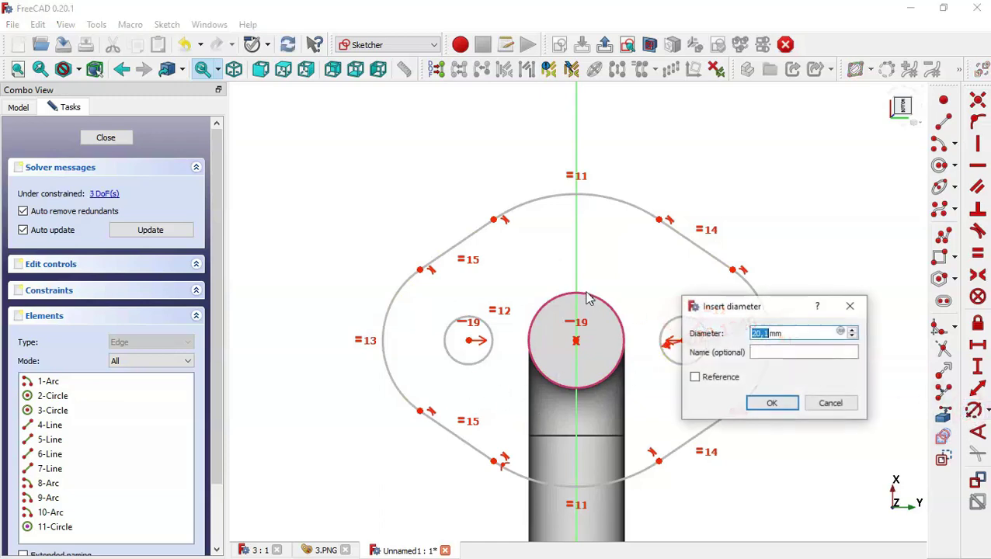
text(10)
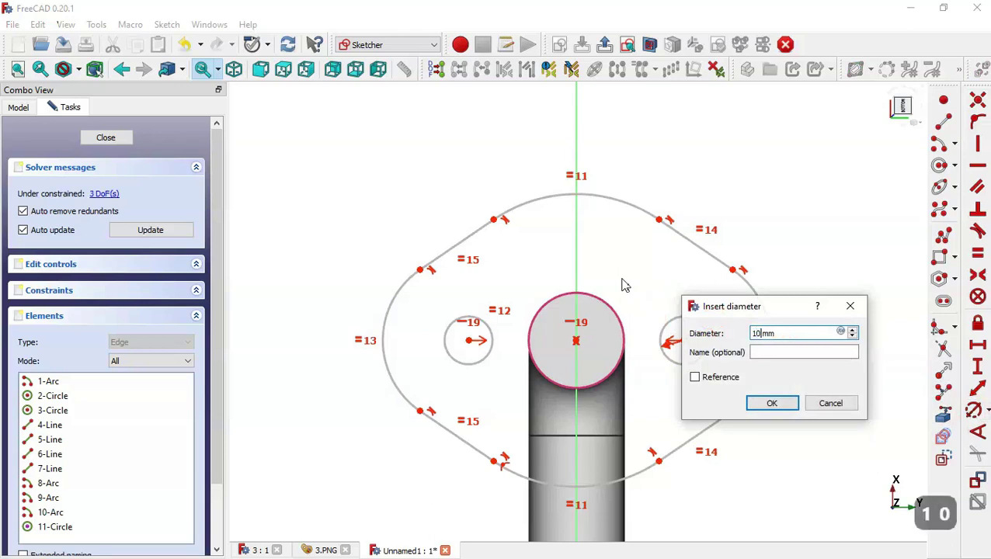
key(Return)
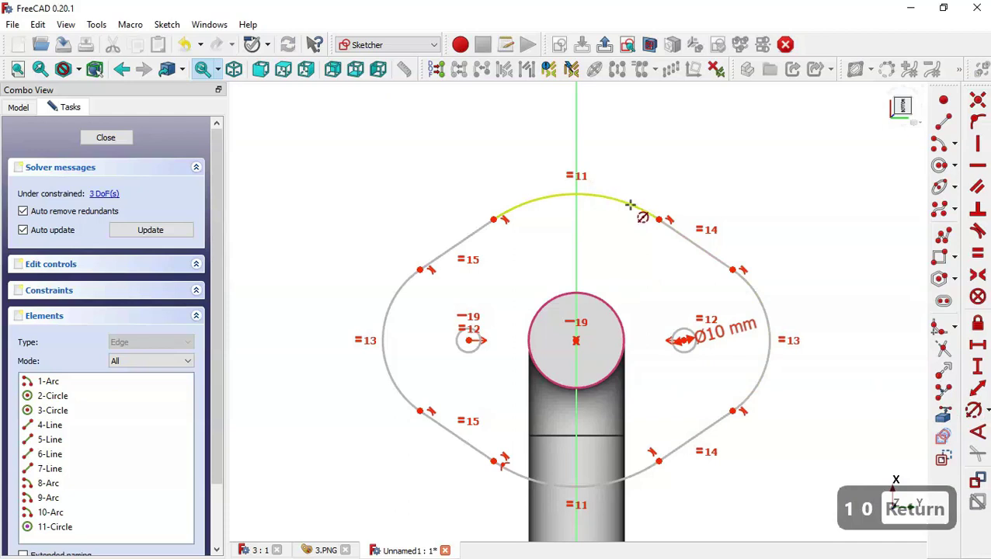
click(613, 200)
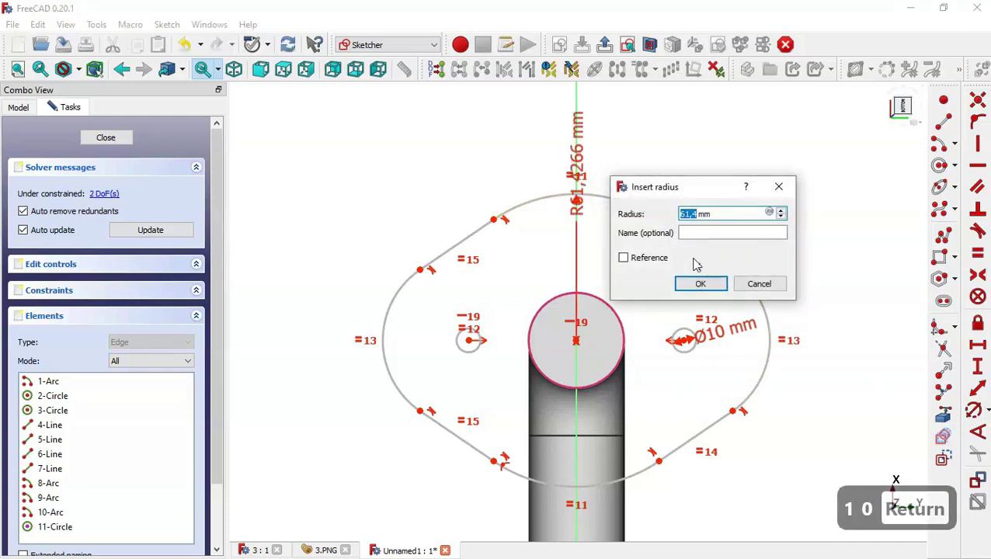
text(35)
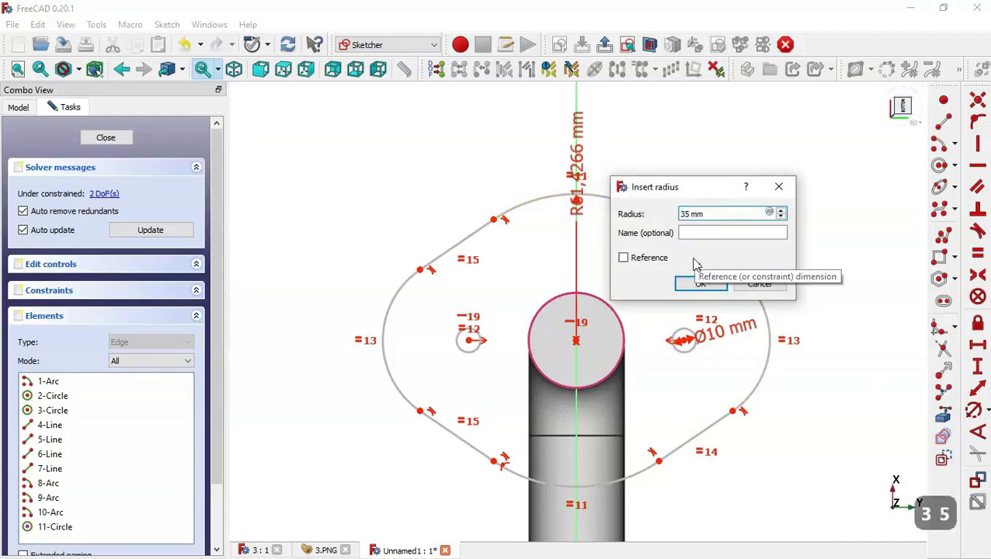
key(Return)
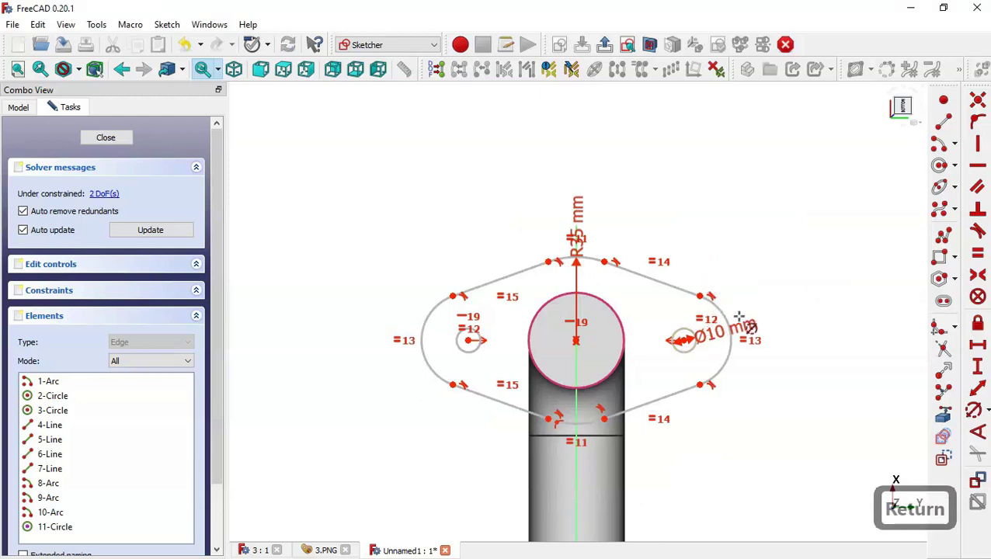
click(715, 307)
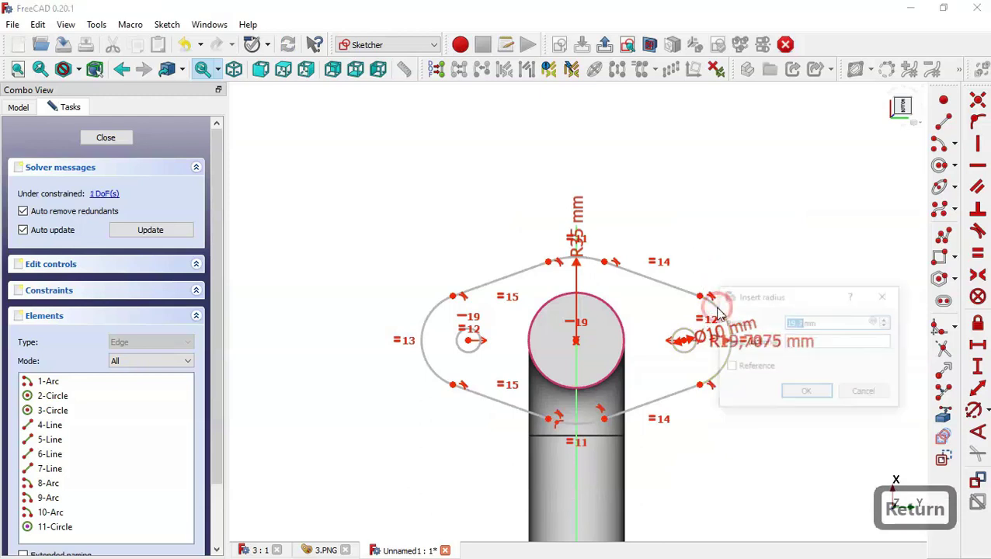
text(15)
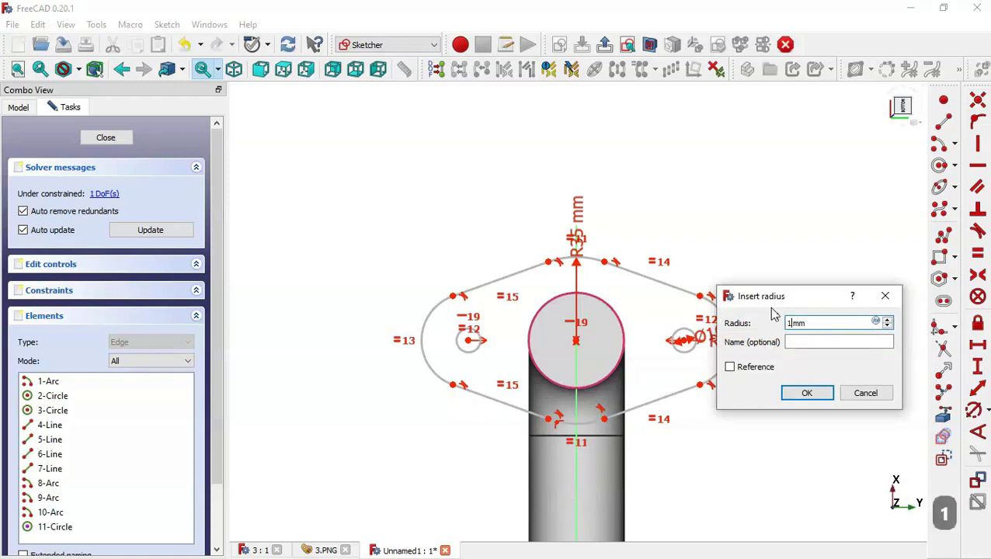
key(Return)
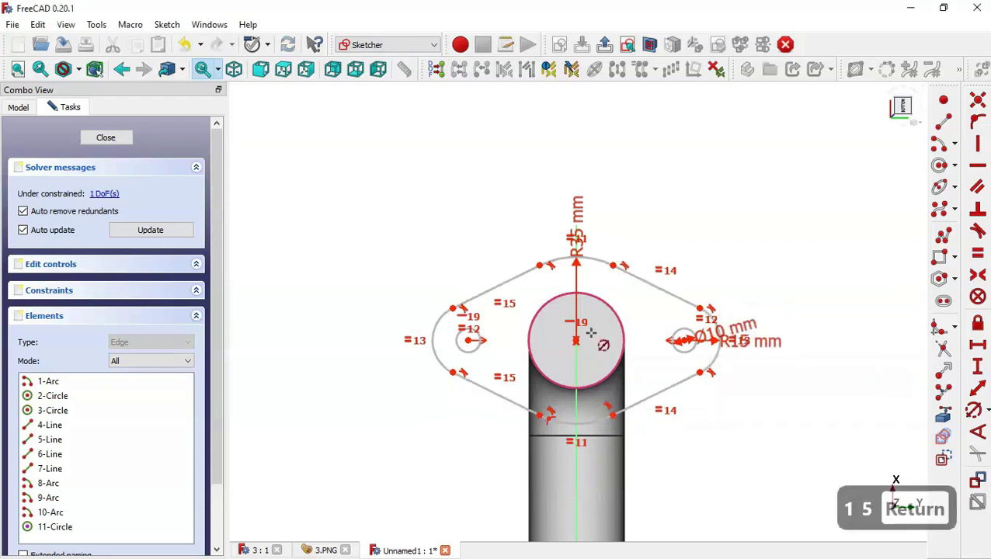
Constrain the hole centres 60 mm apart horizontally, check against 3.PNG, and close the sketch.
scroll(592, 332, up, 2)
click(980, 349)
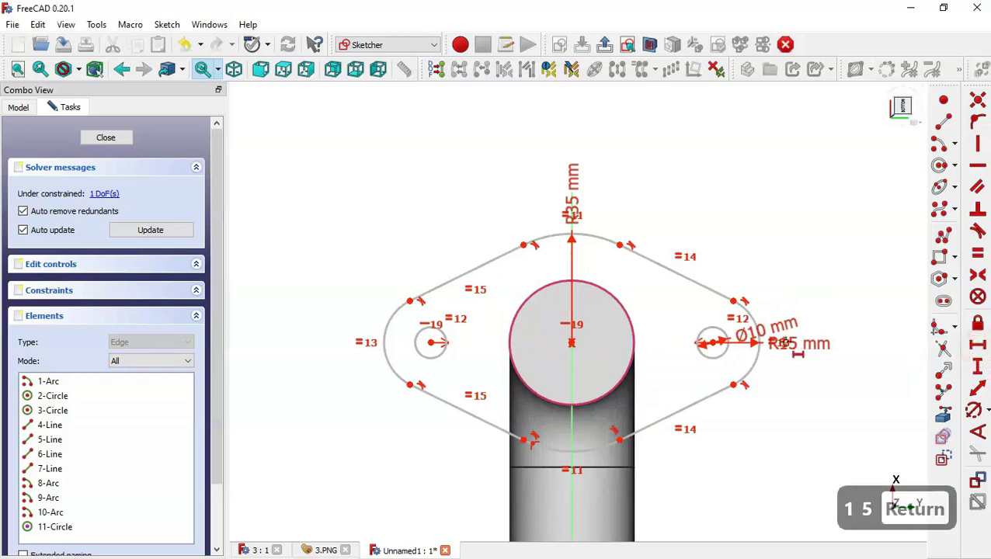
click(713, 344)
click(431, 343)
text(60)
key(Return)
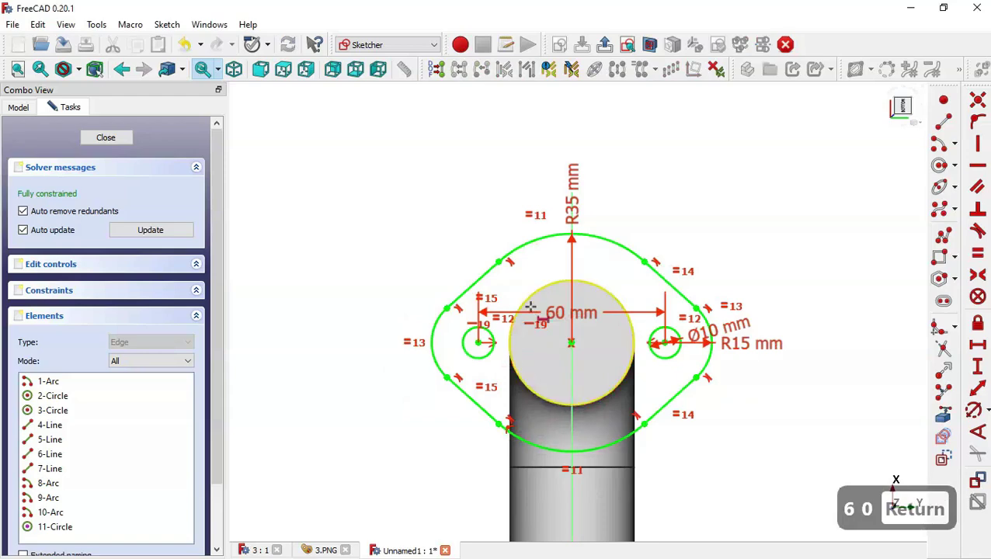
click(322, 550)
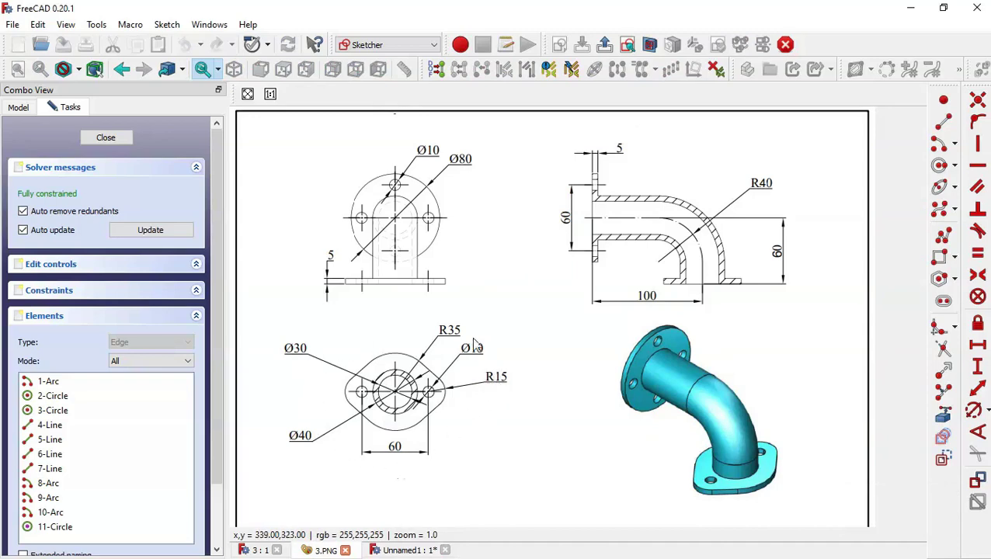
click(398, 549)
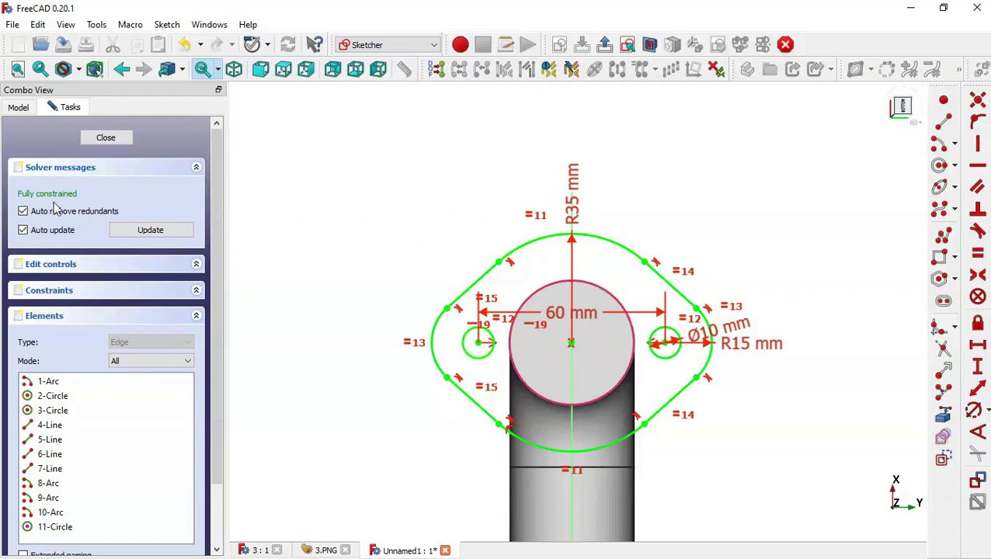
click(105, 138)
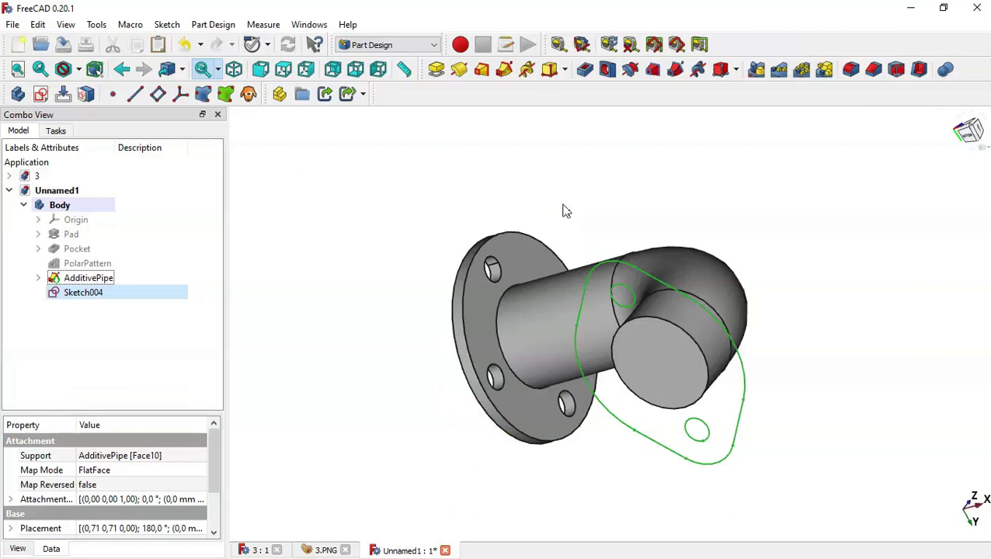
Pad the oval flange sketch 5 mm, reversed toward the pipe, as Pad001.
middle_drag(591, 177, 480, 136)
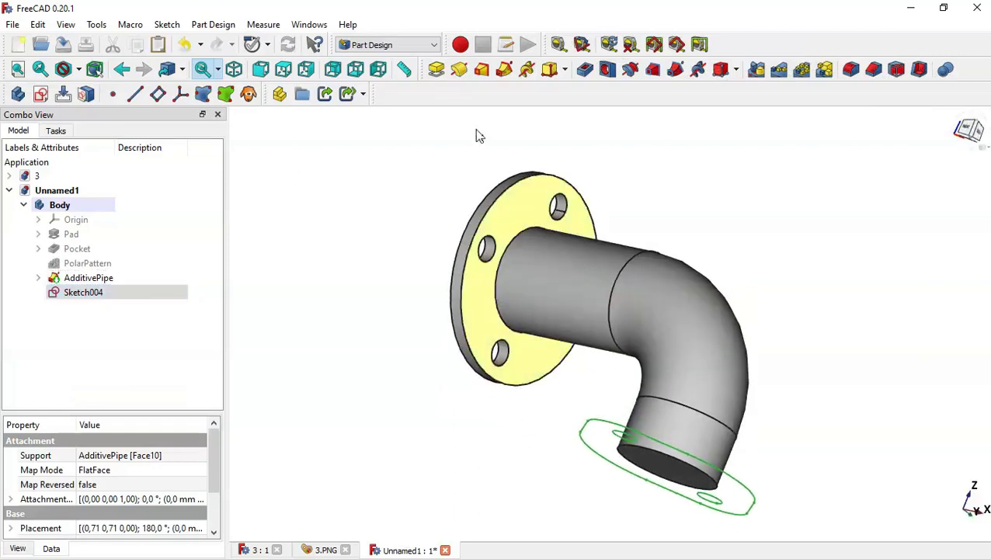
click(436, 70)
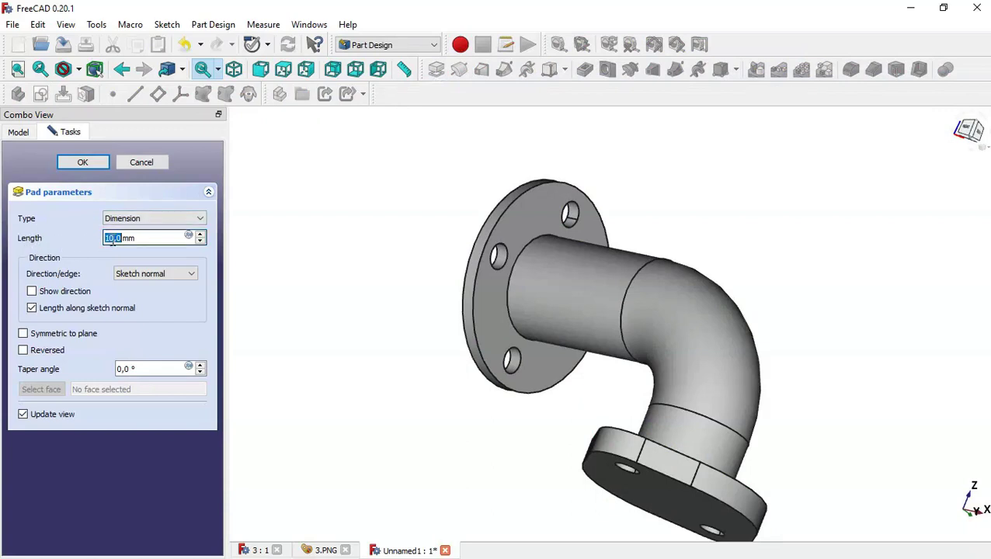
triple_click(144, 238)
text(5)
middle_drag(340, 238, 412, 269)
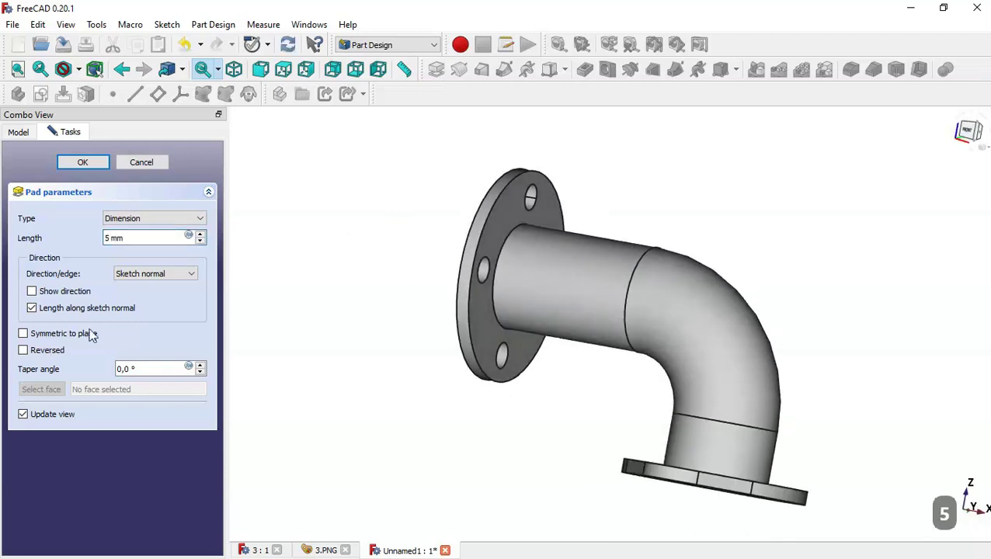
click(36, 355)
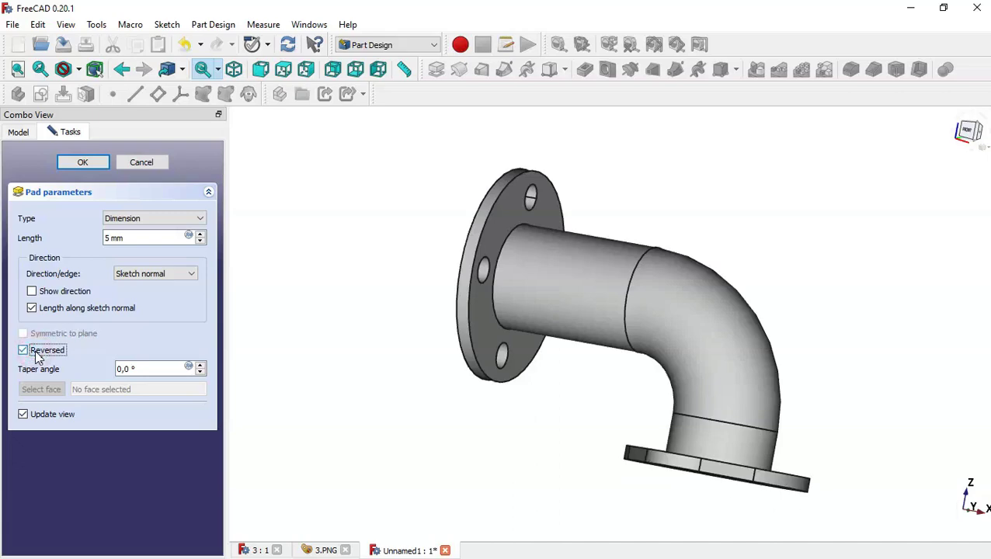
click(94, 165)
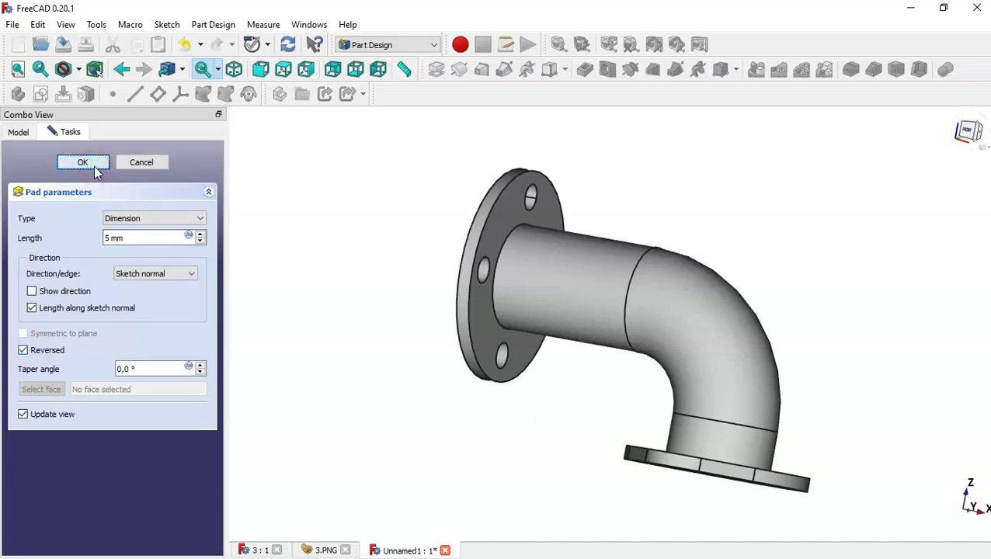
middle_drag(380, 402, 658, 317)
middle_drag(804, 308, 619, 396)
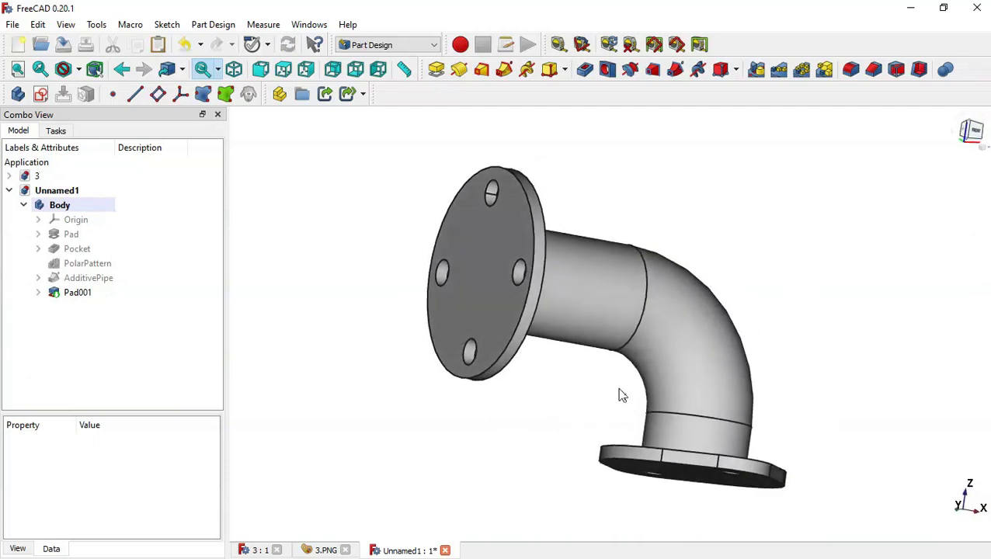
click(256, 550)
middle_drag(895, 325, 808, 342)
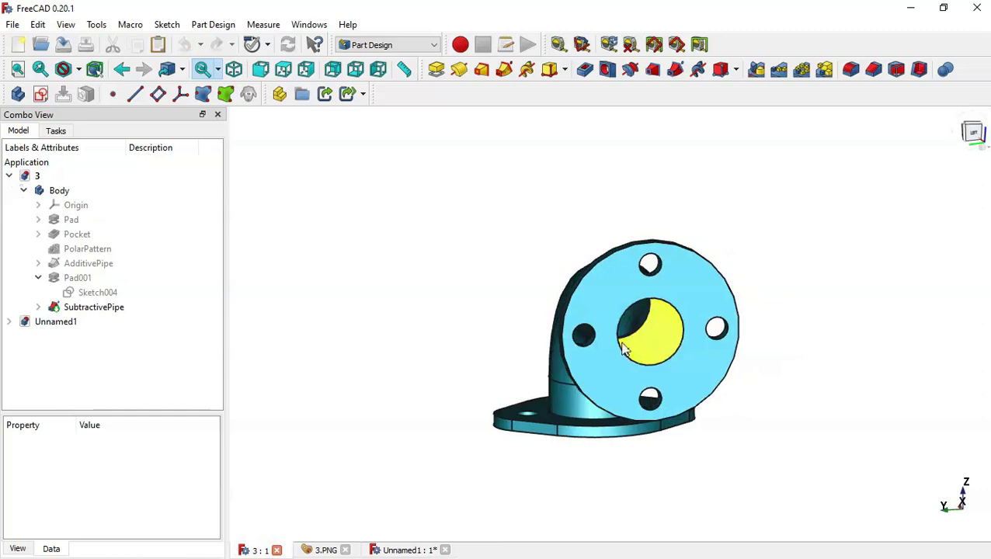
middle_drag(758, 428, 679, 398)
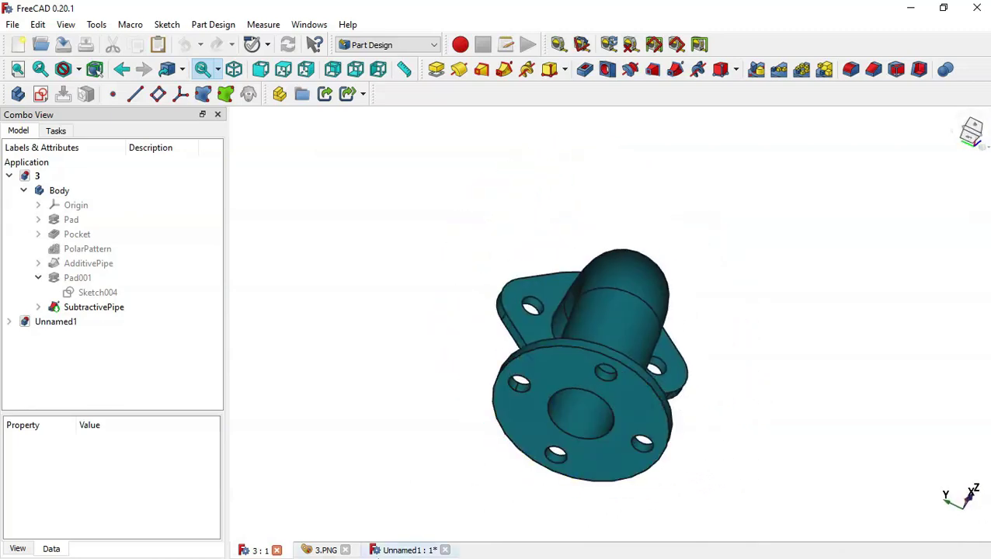
click(397, 551)
click(467, 444)
click(806, 252)
middle_drag(805, 252, 804, 288)
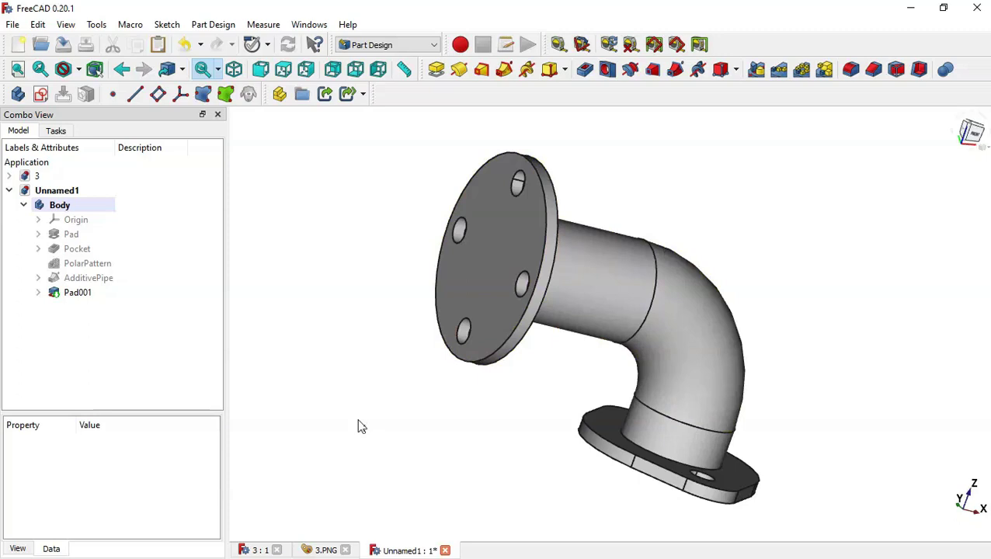
Copy Sketch003 and Sketch002, leaving YZ_Plane and XZ_Plane out of the copy.
click(38, 279)
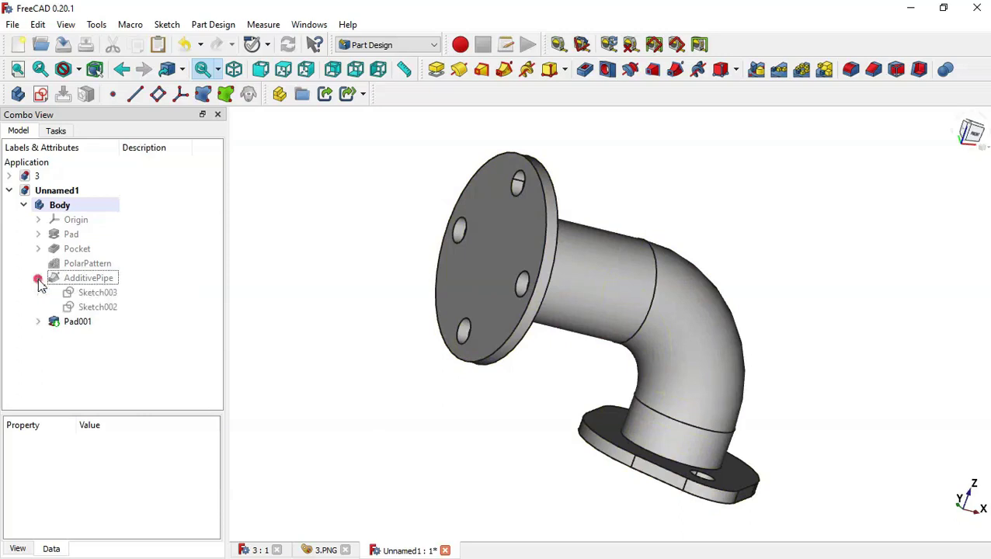
click(98, 293)
ctrl+click(129, 308)
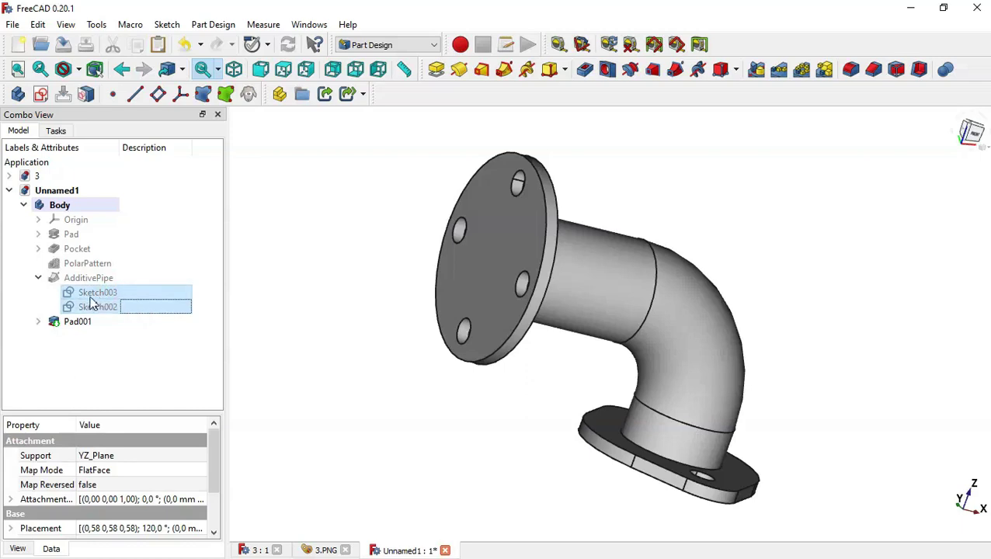
right_click(142, 295)
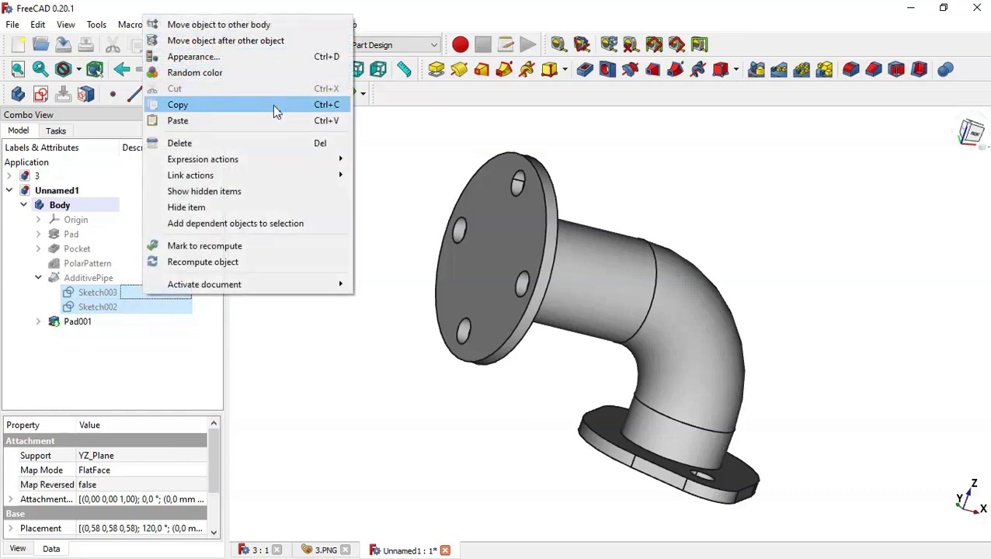
click(309, 105)
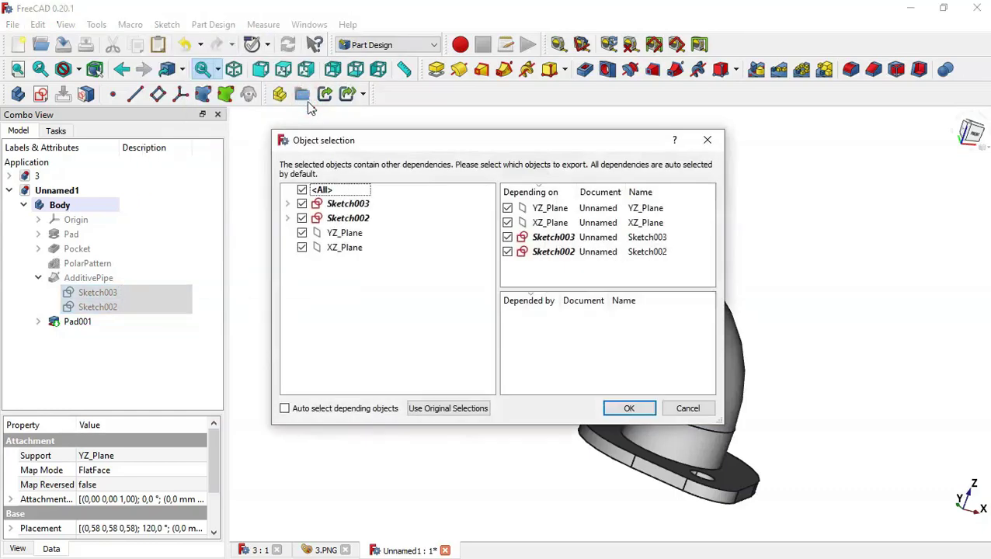
click(302, 233)
click(302, 248)
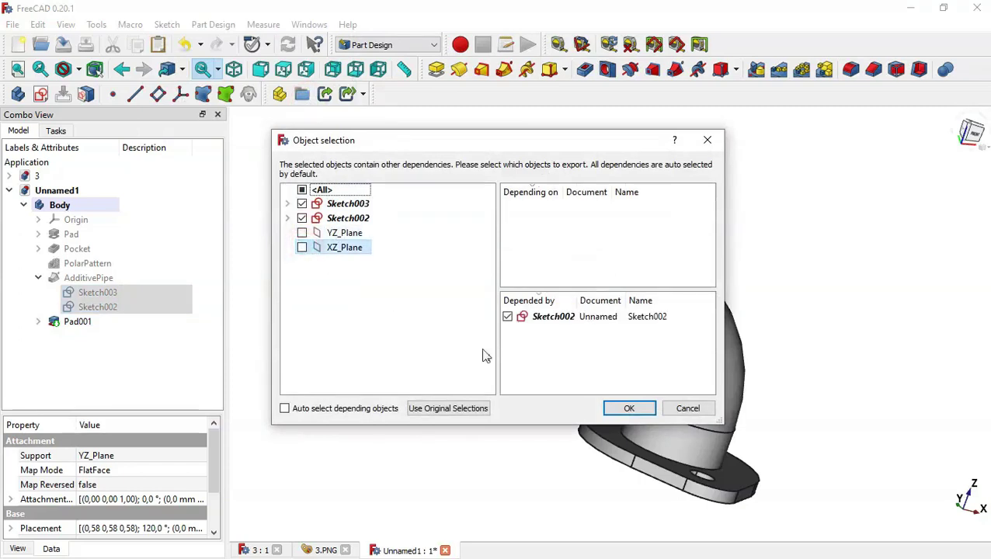
click(629, 410)
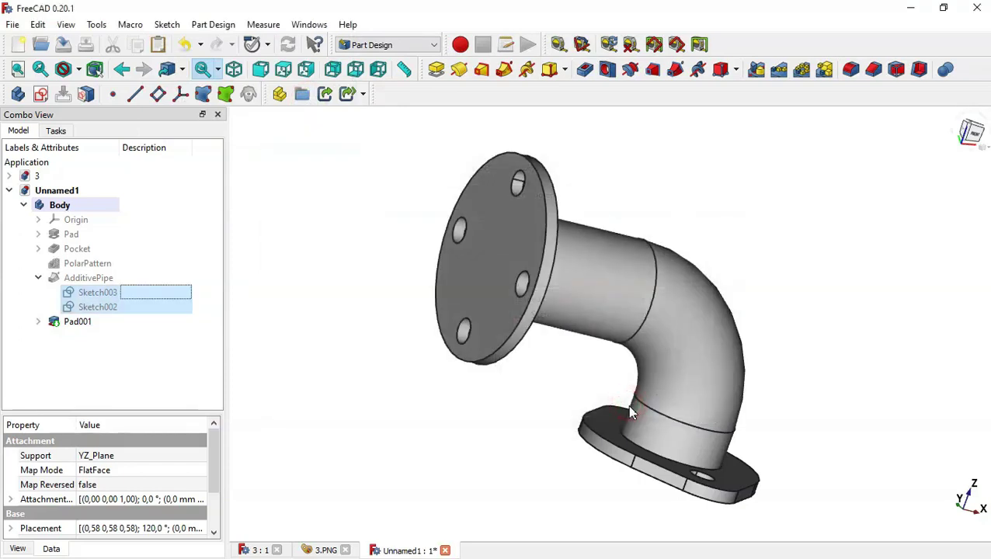
Paste the copies and move Sketch005 and Sketch006 into the Body.
click(122, 379)
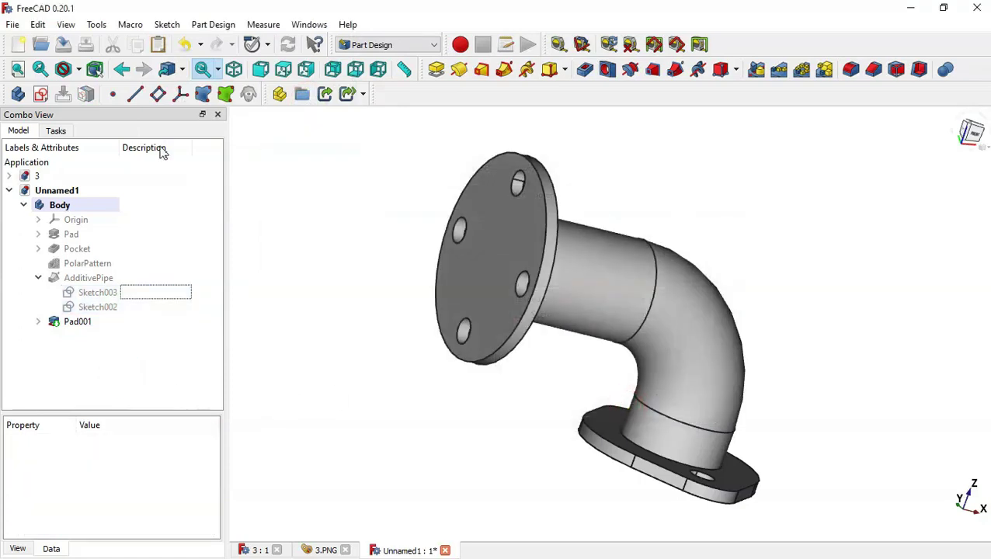
click(158, 46)
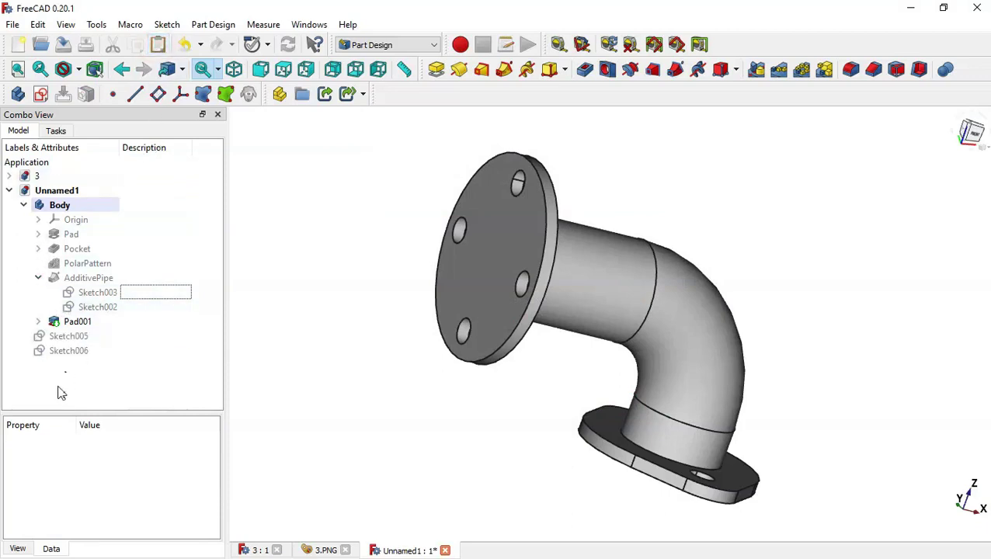
mouse_move(57, 371)
mouse_down()
mouse_move(87, 341)
mouse_move(107, 237)
mouse_move(101, 210)
mouse_up()
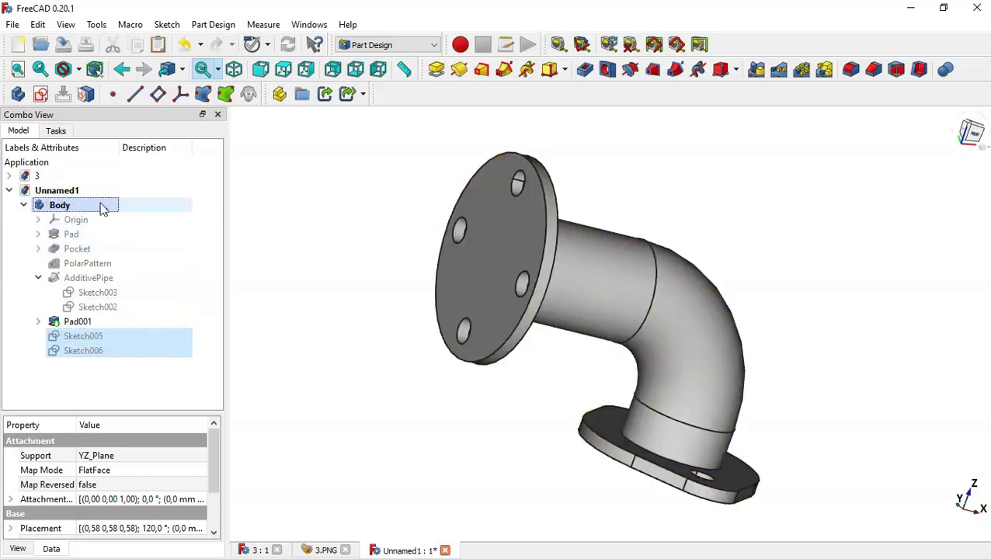
Make the copied Sketch005 and Sketch006 visible on the model.
click(91, 351)
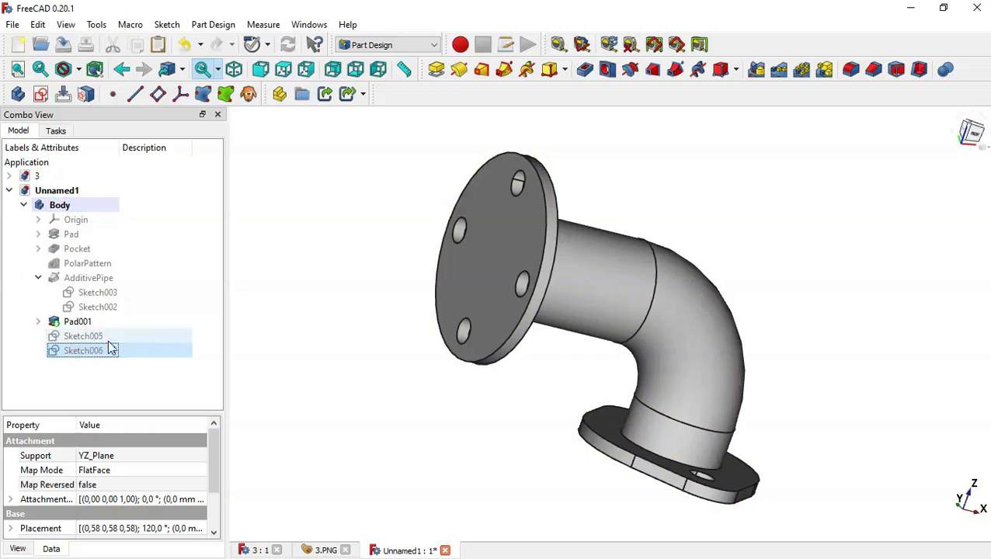
ctrl+click(118, 336)
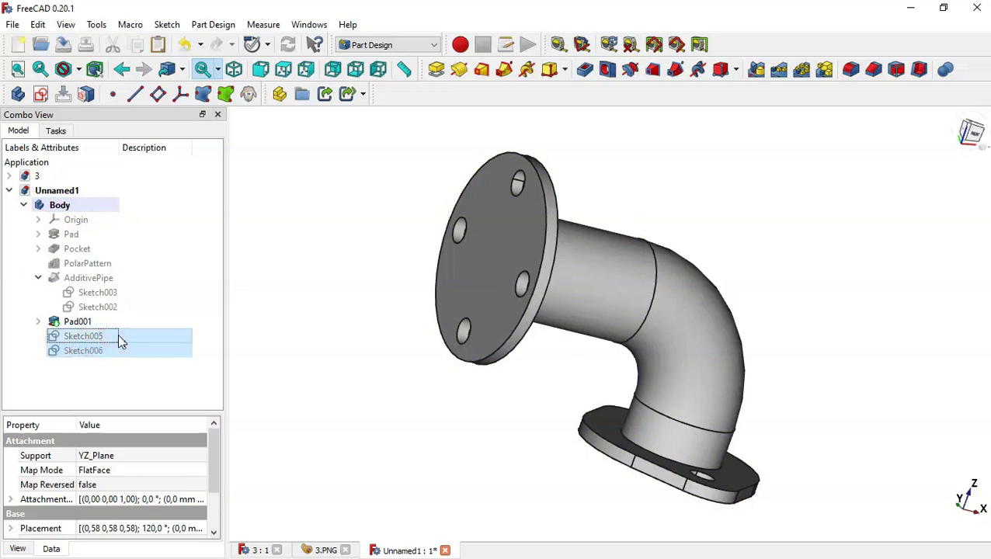
key(space)
click(327, 344)
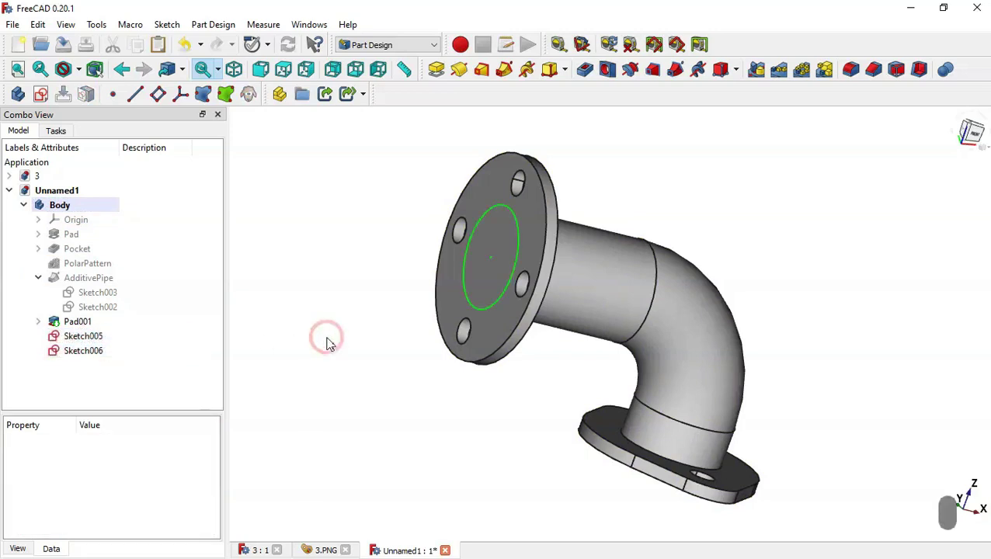
click(389, 373)
mouse_move(523, 443)
middle_down()
mouse_move(420, 430)
mouse_move(608, 357)
mouse_move(541, 434)
middle_up()
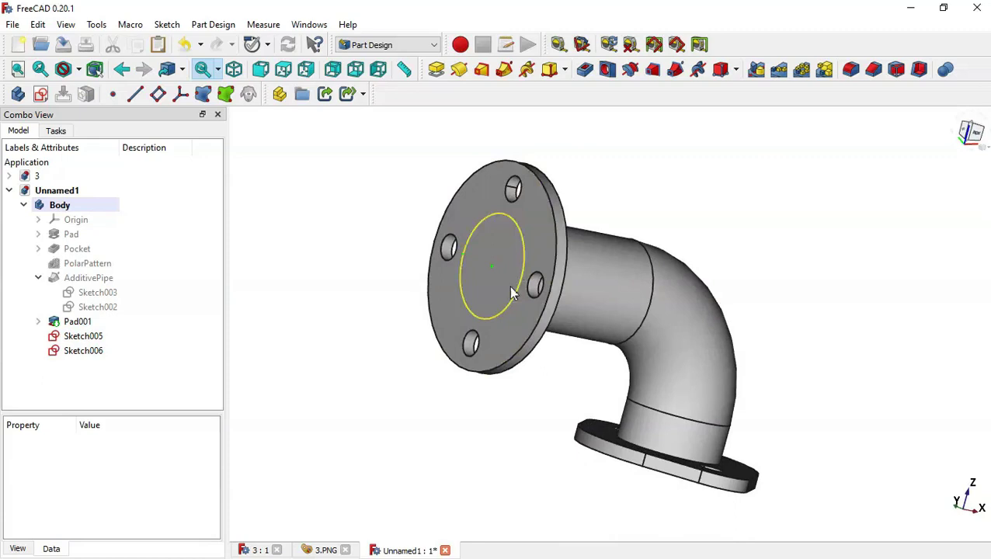
Compare with the 3.PNG reference drawing and select the Sketch006 circle on the flange.
click(512, 220)
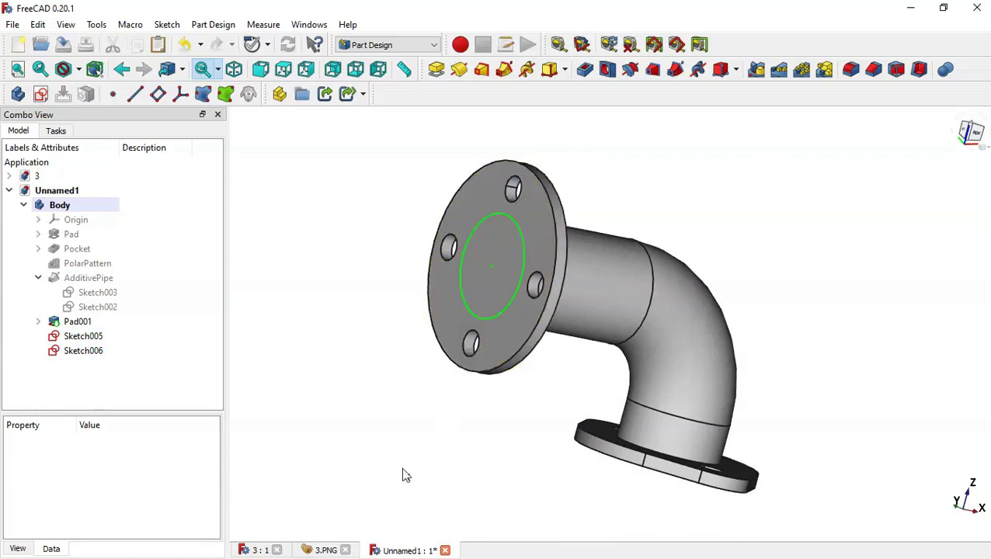
click(323, 550)
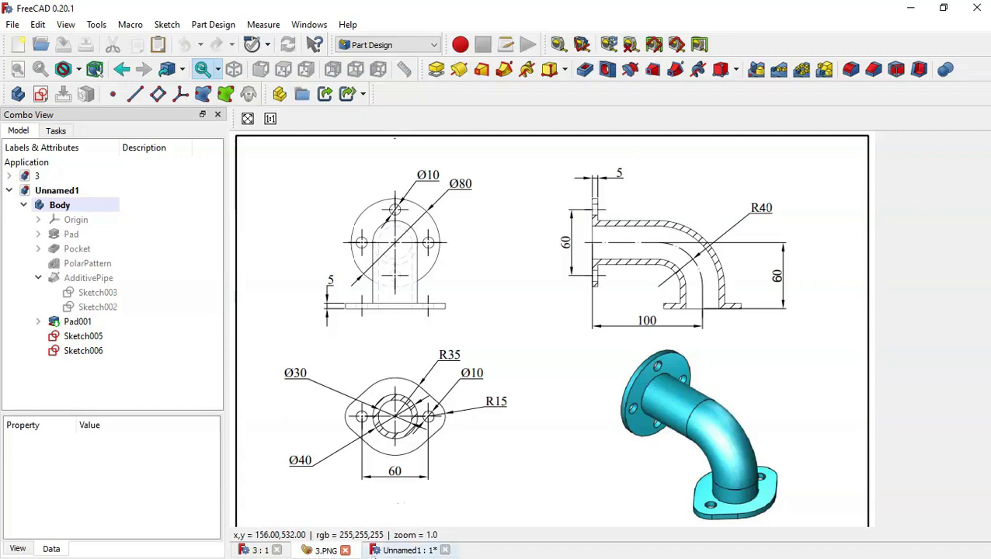
click(397, 550)
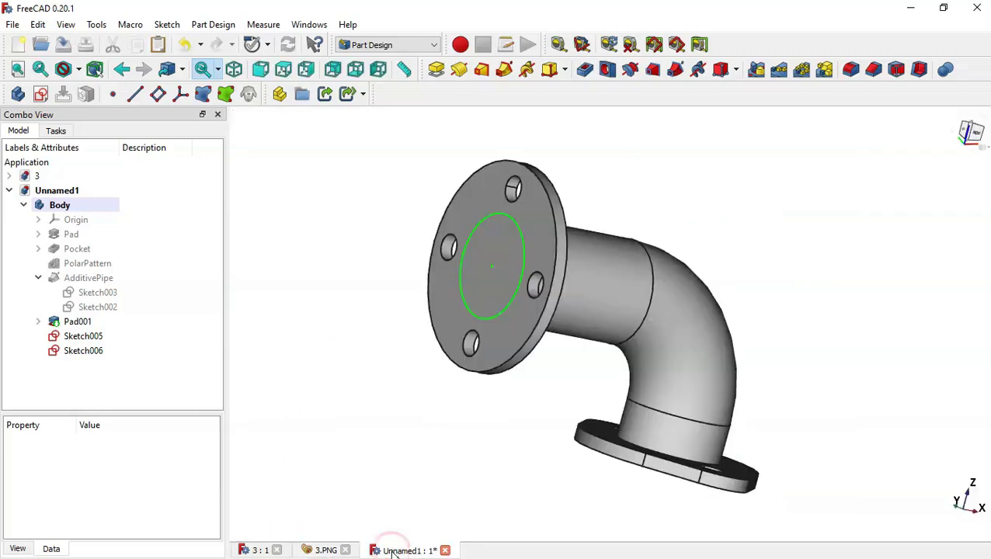
click(522, 256)
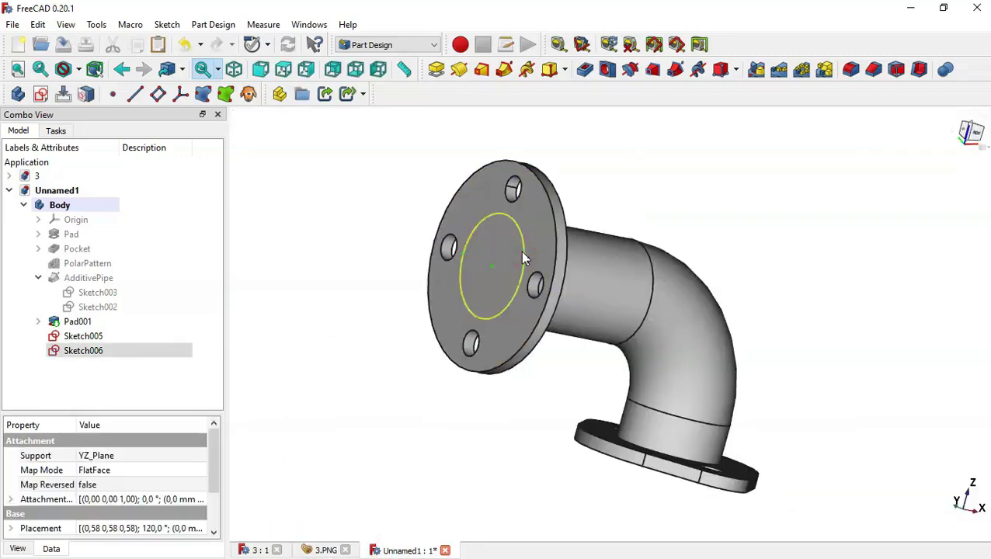
In Sketch006, change the circle's diameter dimension from 40 mm to 30 mm using a section view.
double_click(165, 355)
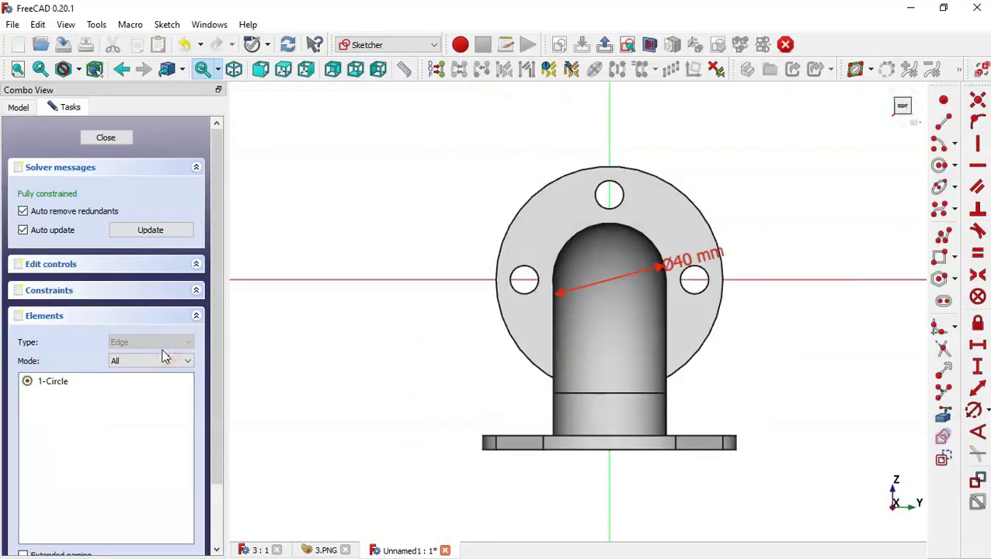
click(650, 45)
scroll(691, 260, up, 2)
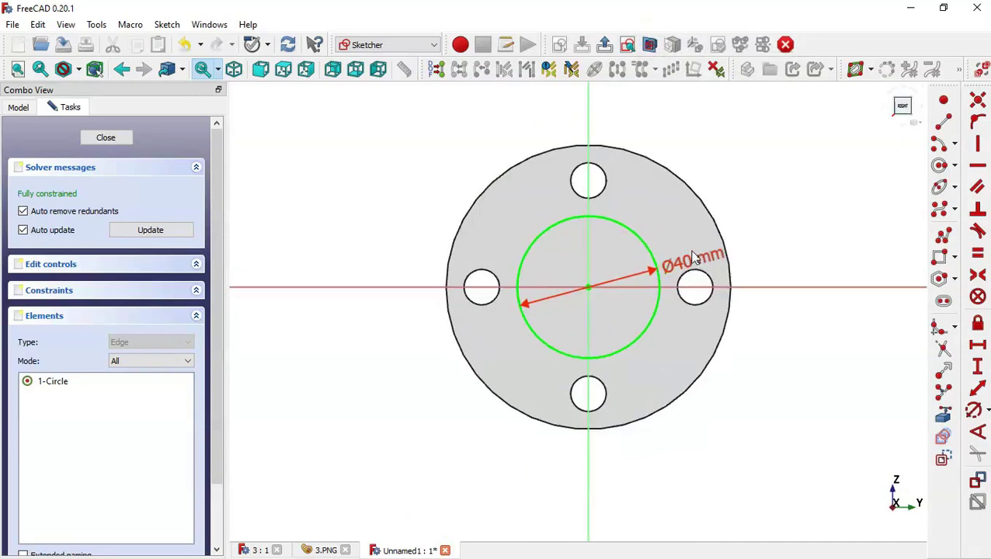
double_click(689, 271)
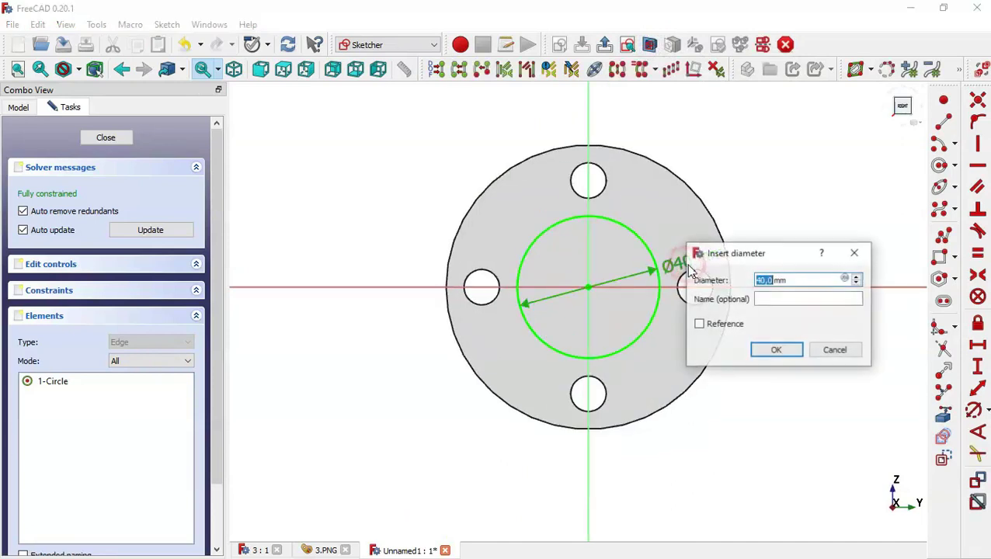
text(30)
key(Return)
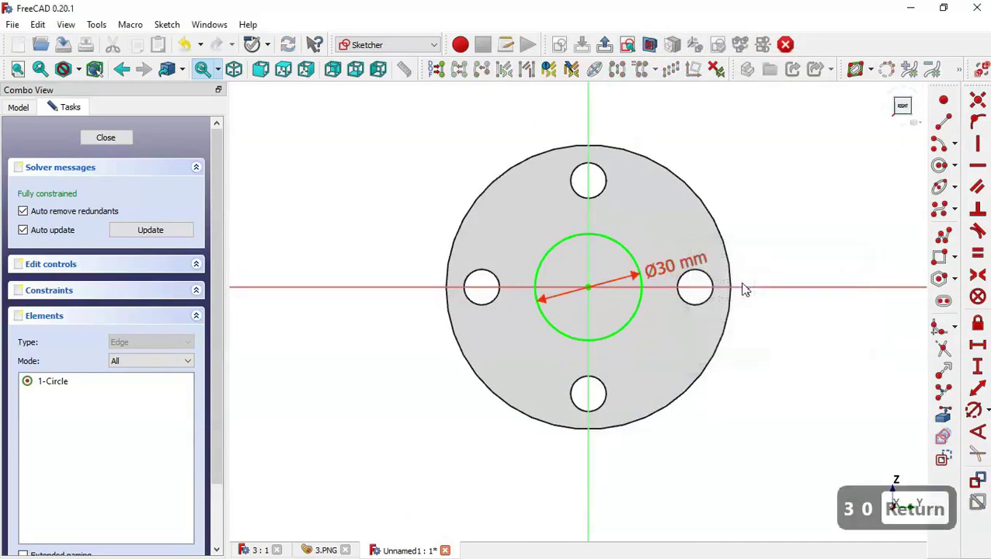
click(105, 137)
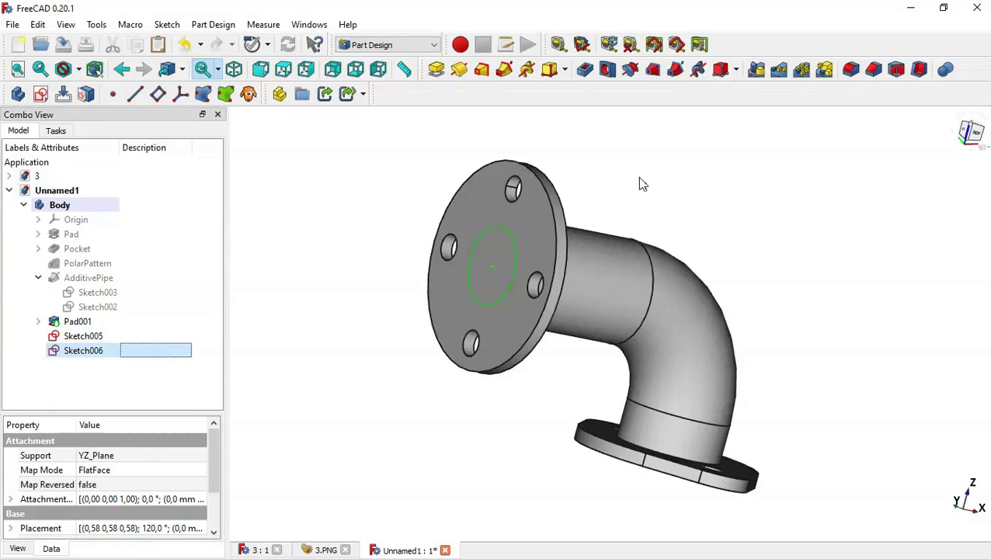
Create a subtractive pipe with Sketch006 as the profile and Sketch005 as the sweep path.
click(675, 70)
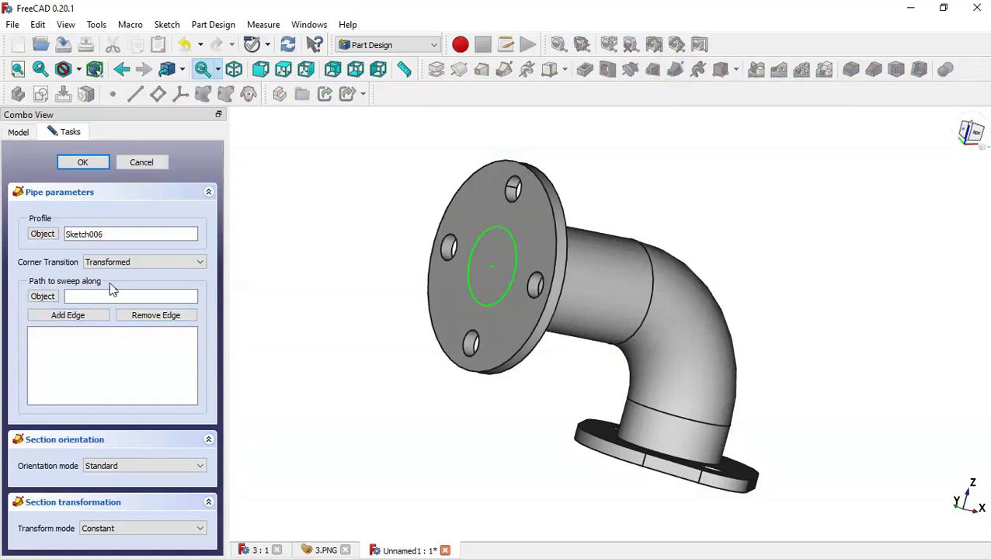
click(40, 300)
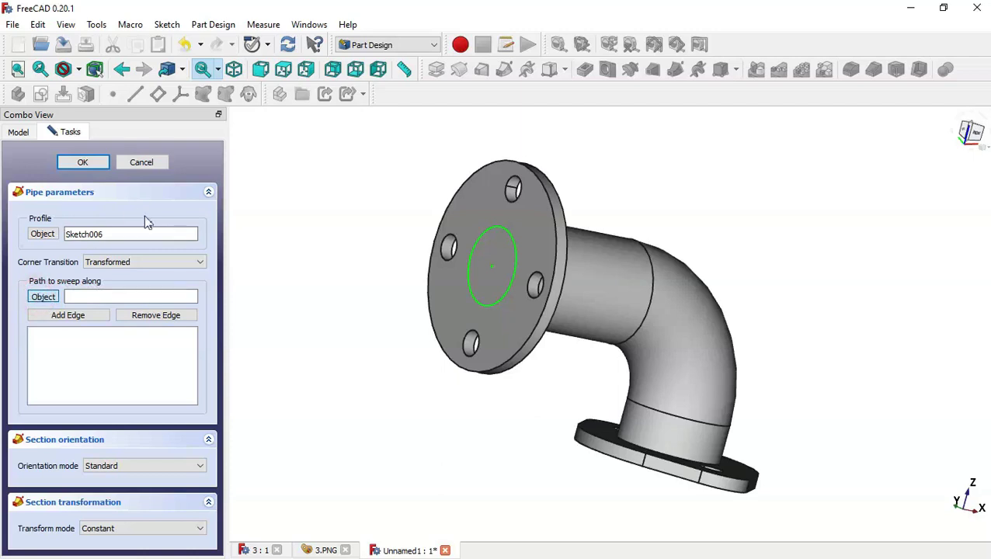
click(18, 132)
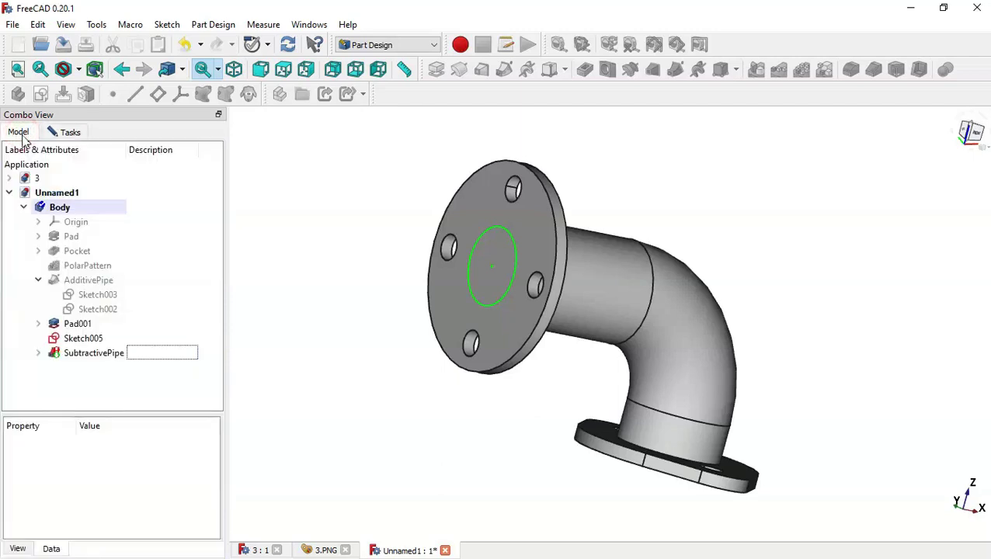
click(126, 340)
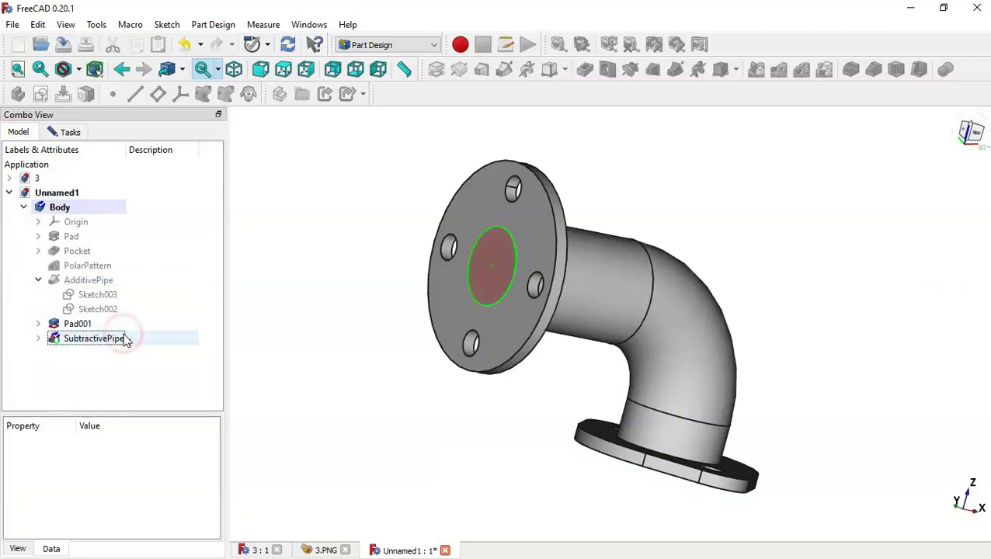
click(57, 133)
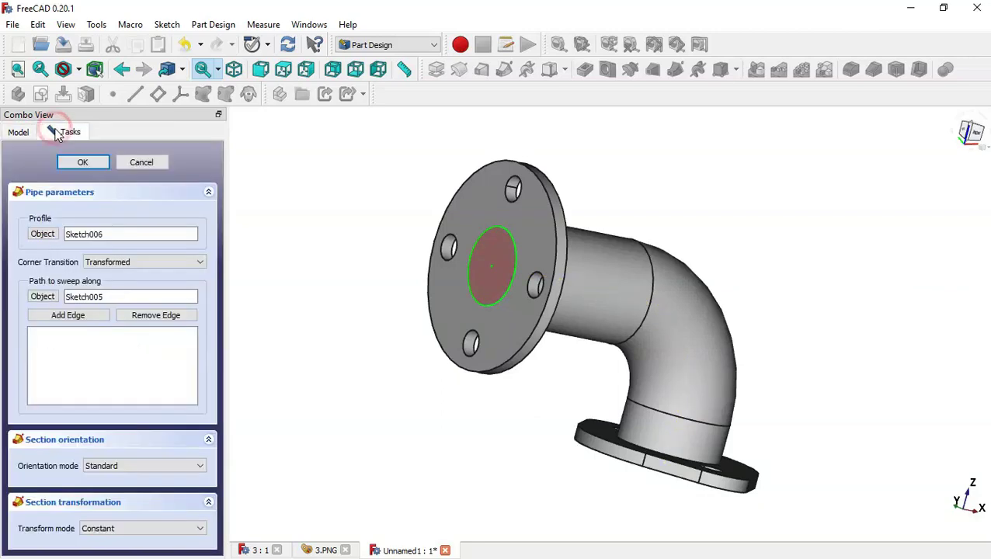
middle_drag(458, 472, 546, 345)
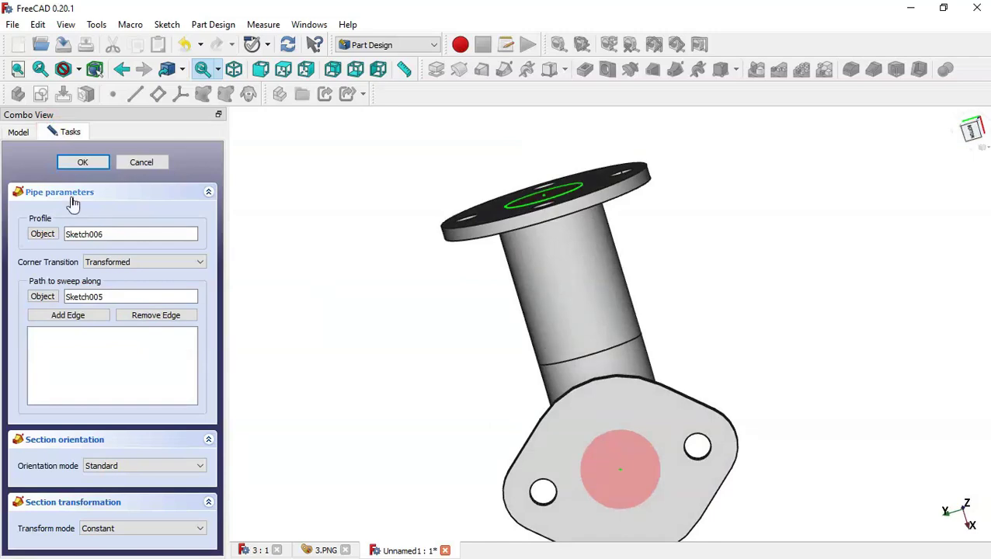